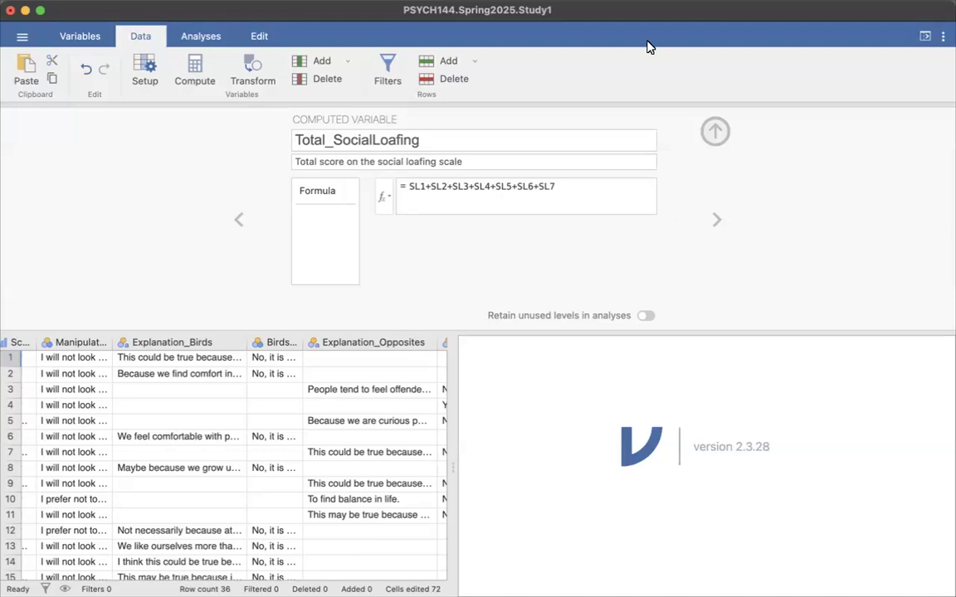
# Step: Save the current data file
pyautogui.click(22, 36)
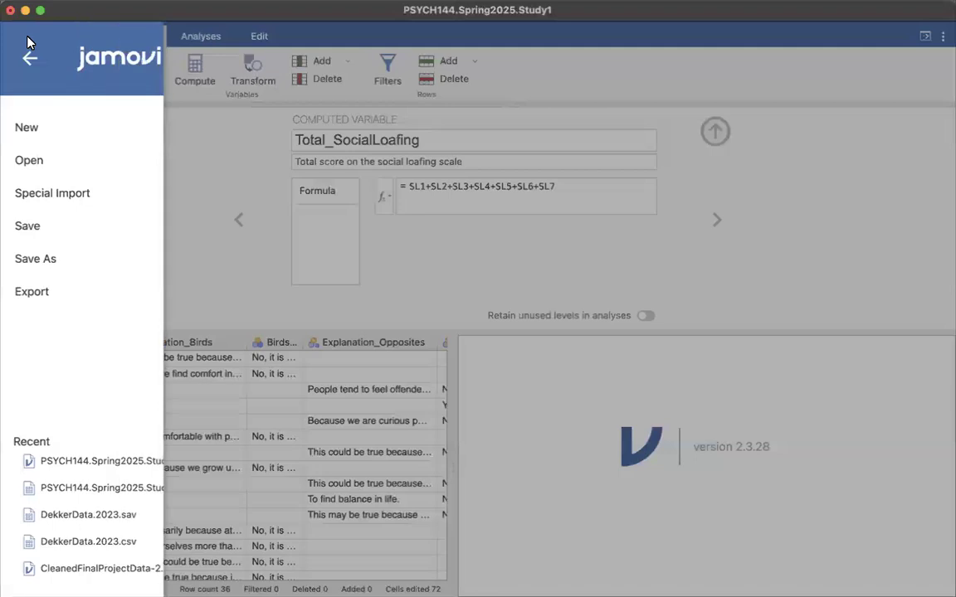
pyautogui.click(33, 226)
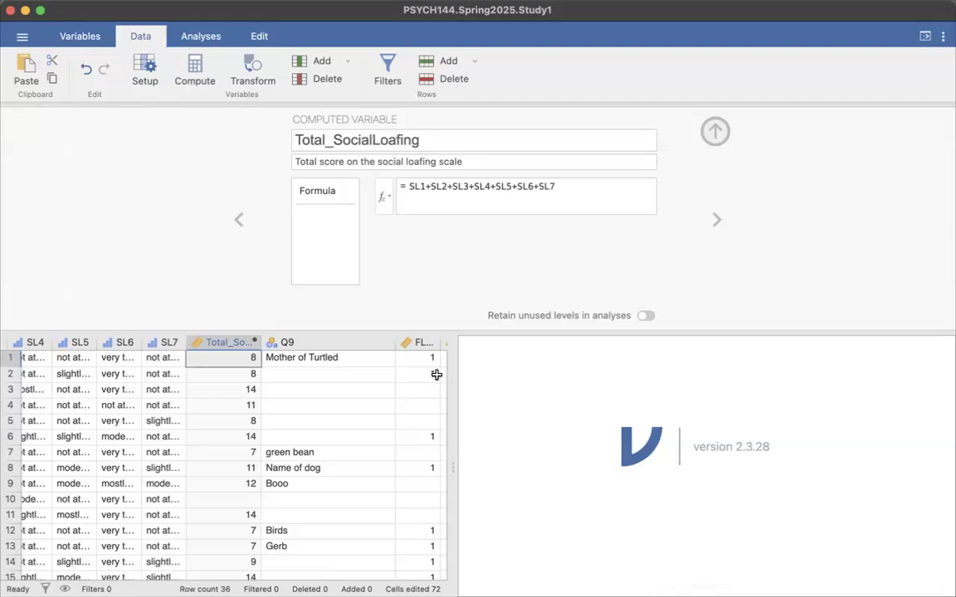
# Step: Look through the data sheet's columns, including the social loafing items, their computed total, and the Condition and Surprising variables
pyautogui.hscroll(-2, 396, 373)
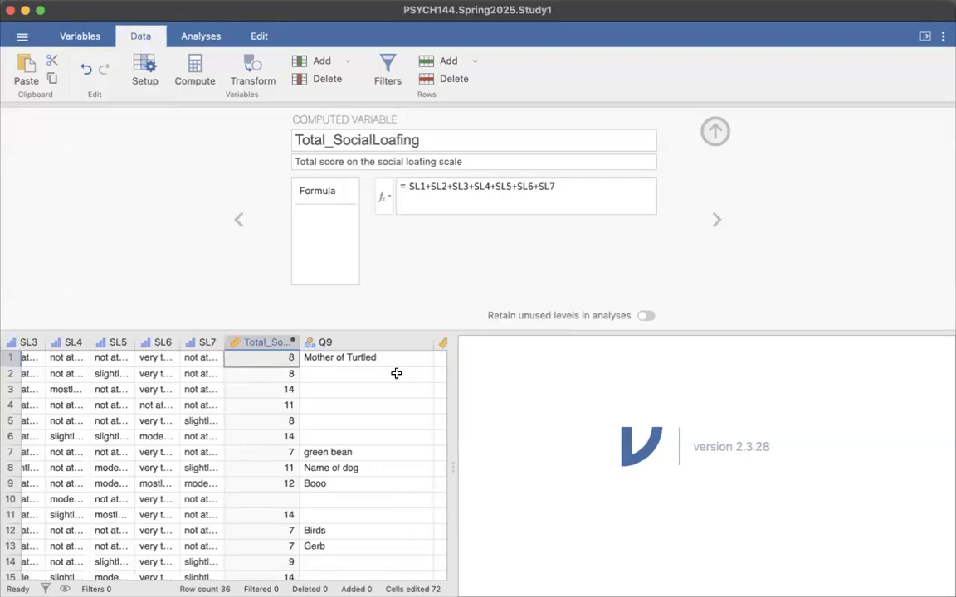
pyautogui.hscroll(-1, 396, 374)
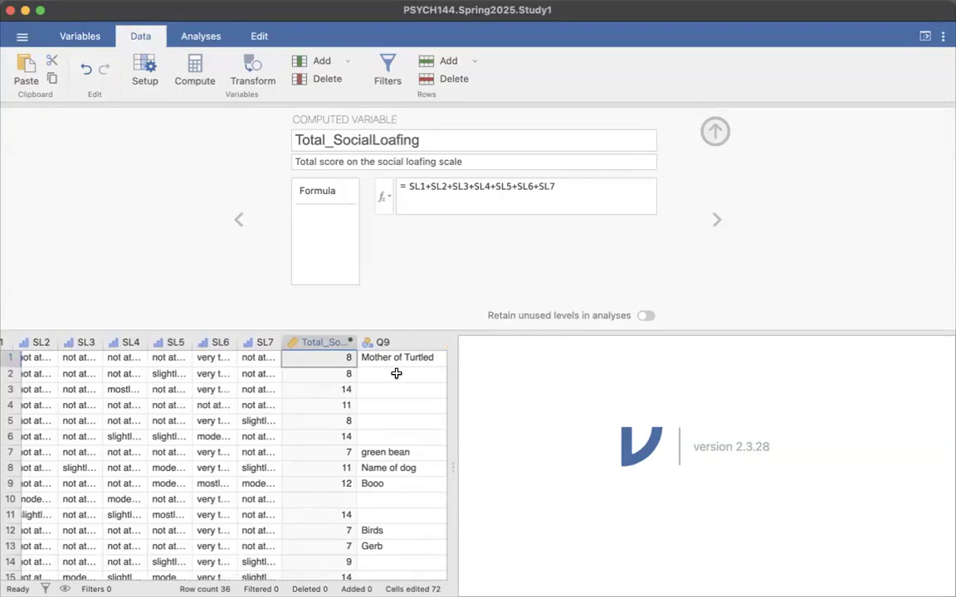
pyautogui.hscroll(3, 396, 373)
pyautogui.hscroll(3, 396, 374)
pyautogui.hscroll(-1, 284, 401)
pyautogui.hscroll(1, 284, 401)
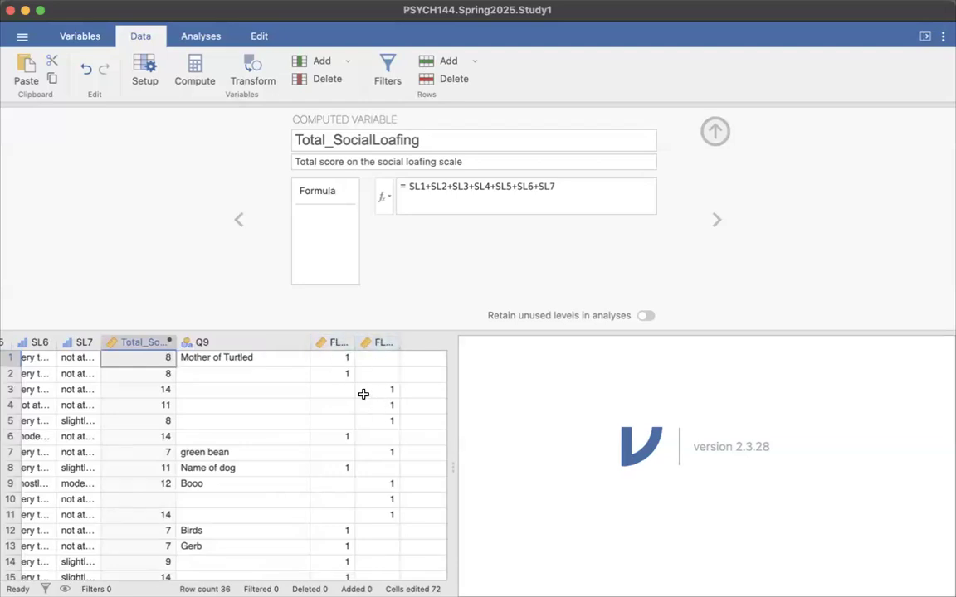
pyautogui.hscroll(-10, 358, 390)
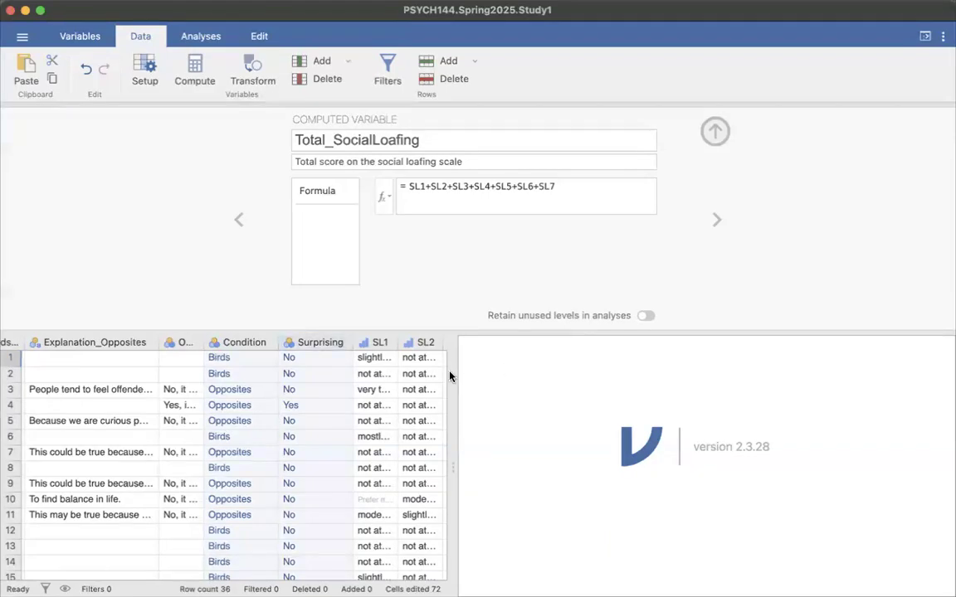
pyautogui.click(22, 36)
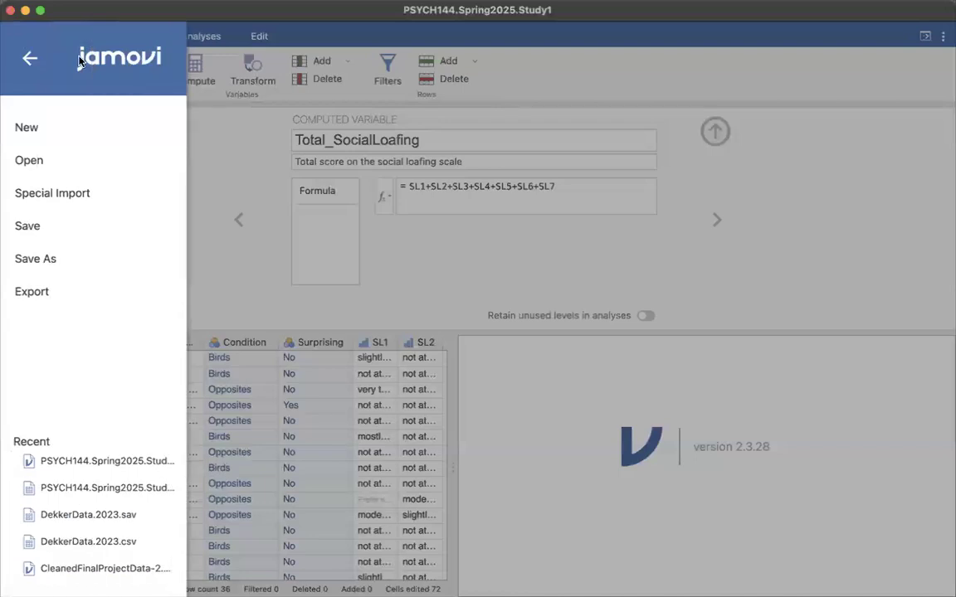
pyautogui.click(716, 148)
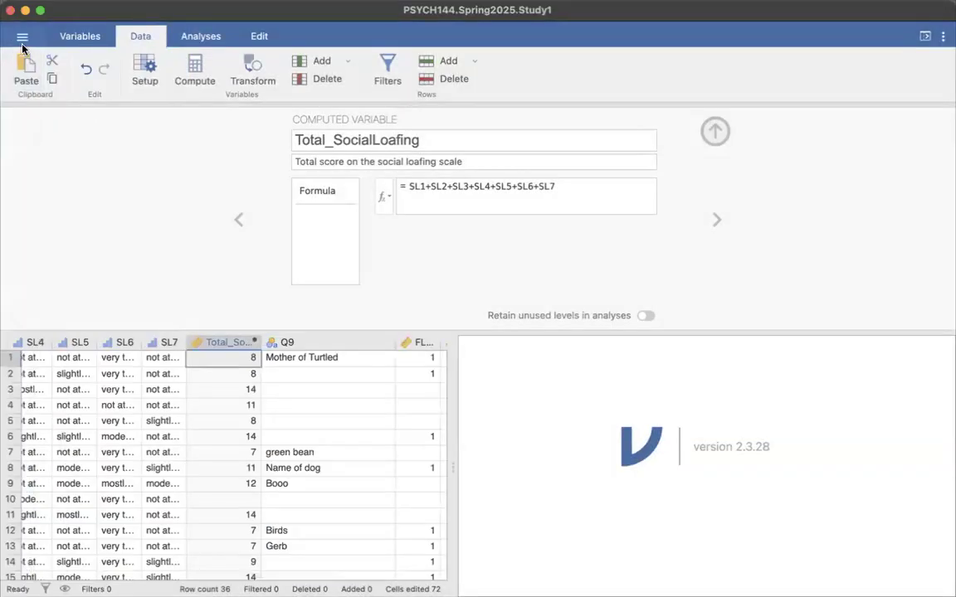
# Step: Start a Descriptives analysis on the data set
pyautogui.click(199, 38)
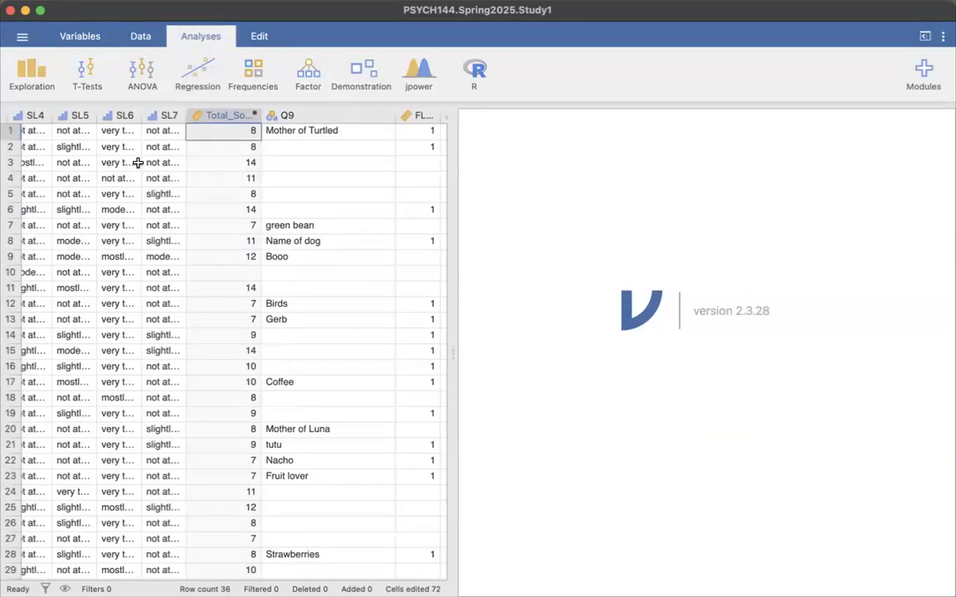
pyautogui.click(29, 77)
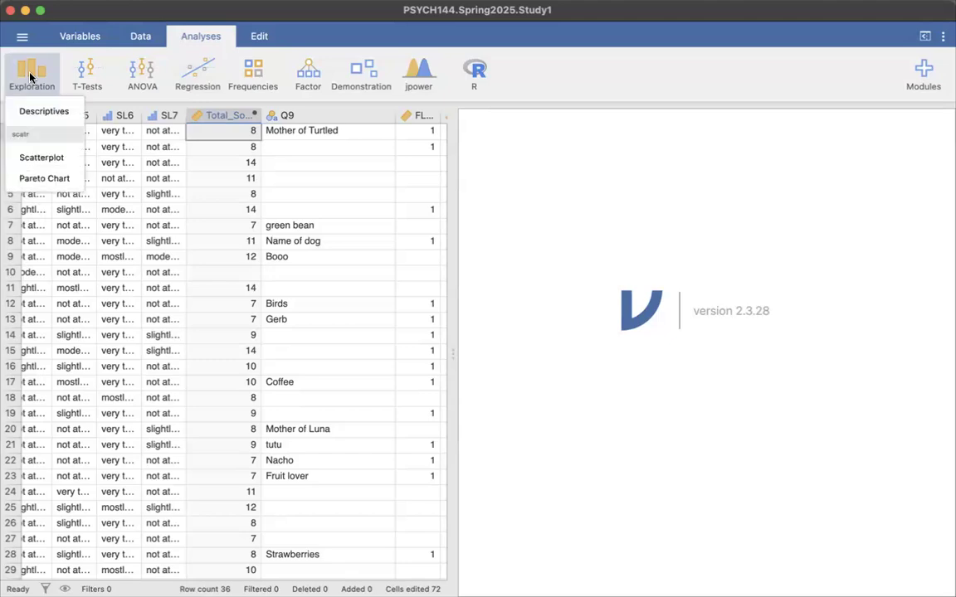
pyautogui.click(44, 113)
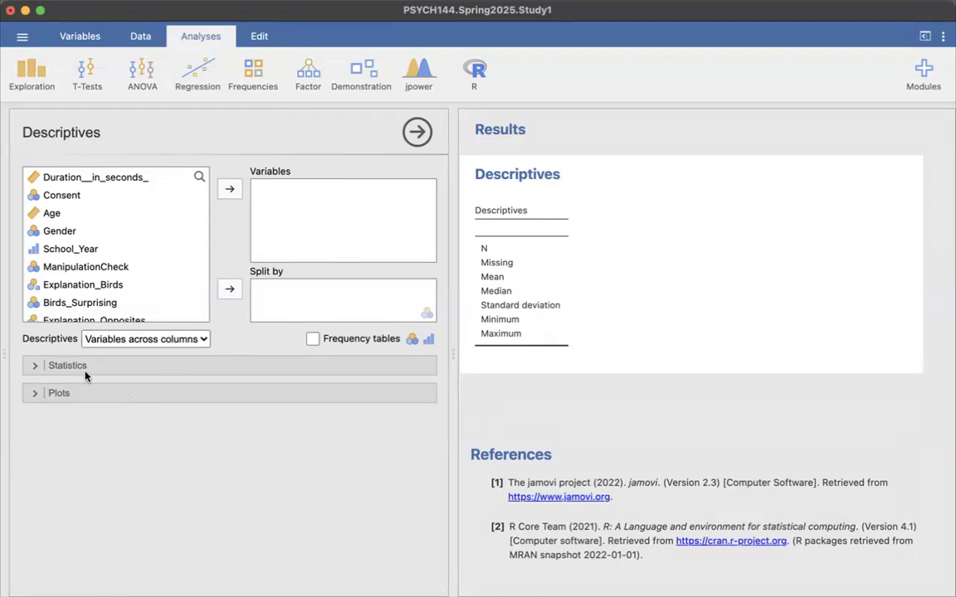
# Step: Expand the Statistics and Plots options of the Descriptives analysis and review the available choices
pyautogui.click(34, 365)
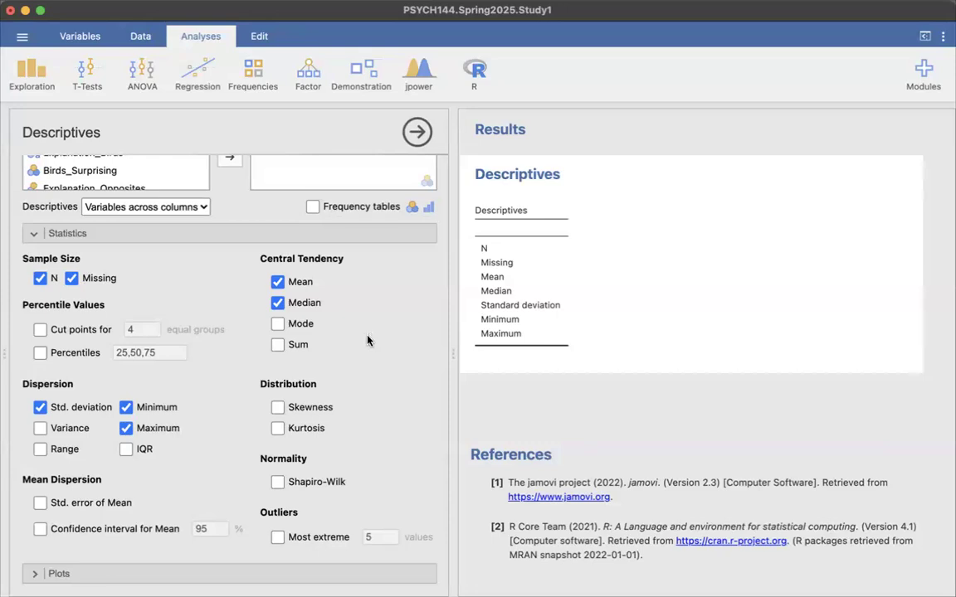
pyautogui.scroll(-1, 367, 339)
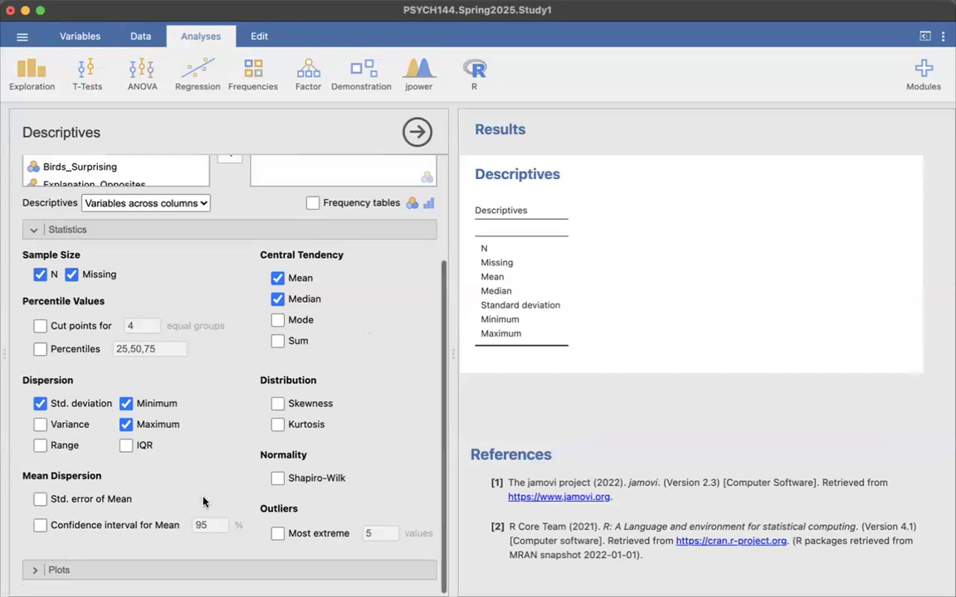
pyautogui.click(63, 571)
pyautogui.scroll(-2, 180, 535)
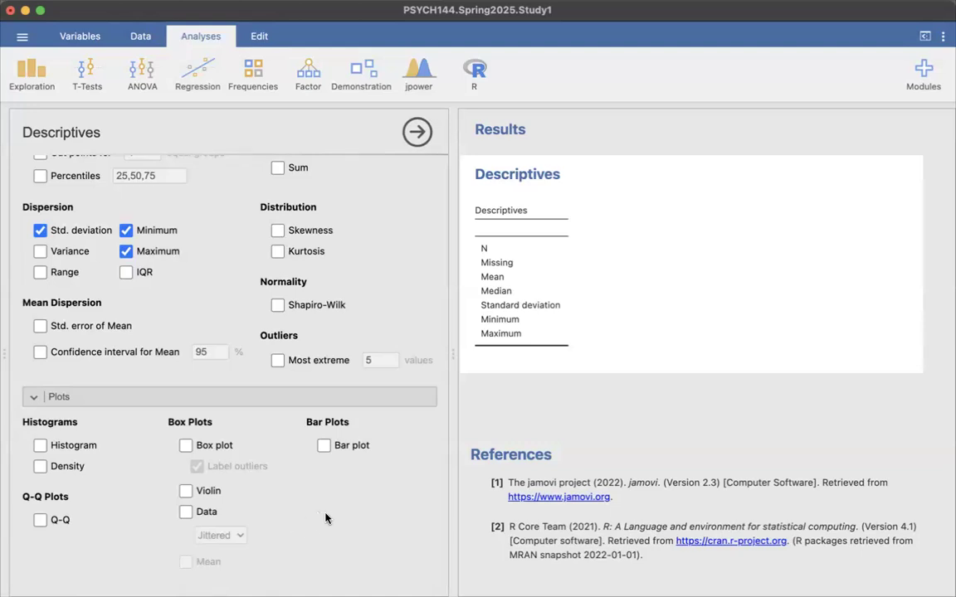
pyautogui.scroll(5, 371, 509)
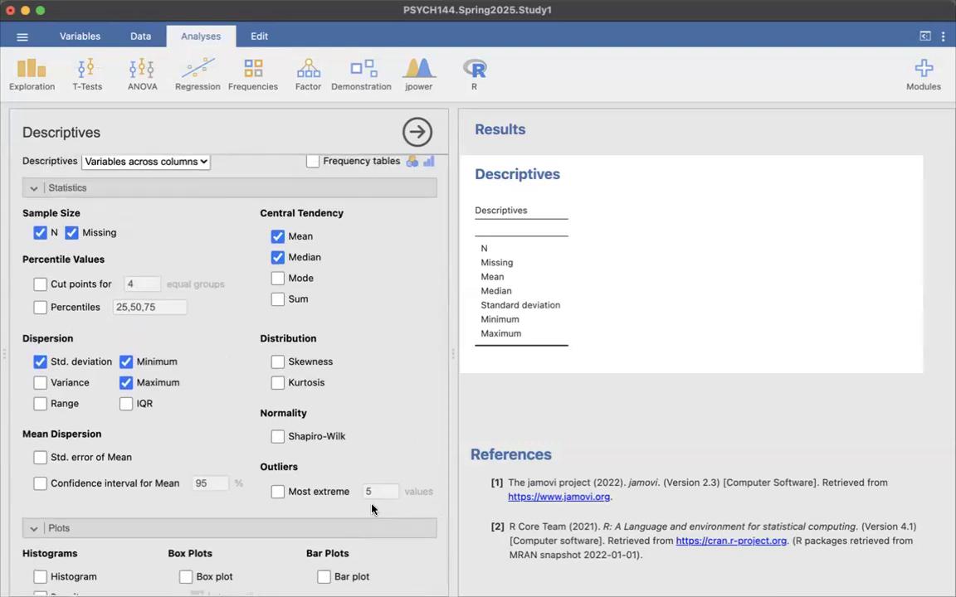
pyautogui.scroll(7, 371, 510)
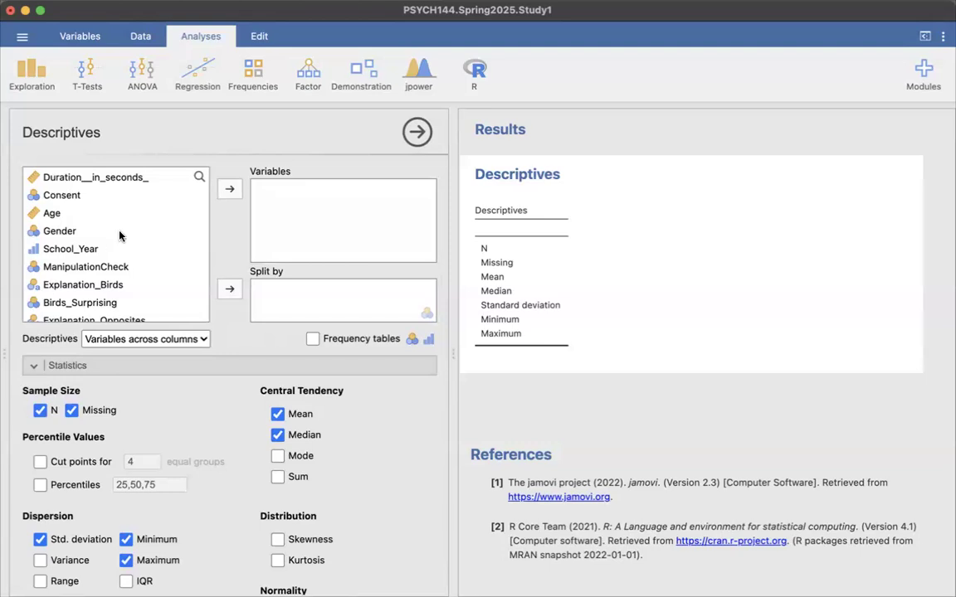
# Step: Add Age as the variable analysed in Descriptives
pyautogui.click(52, 214)
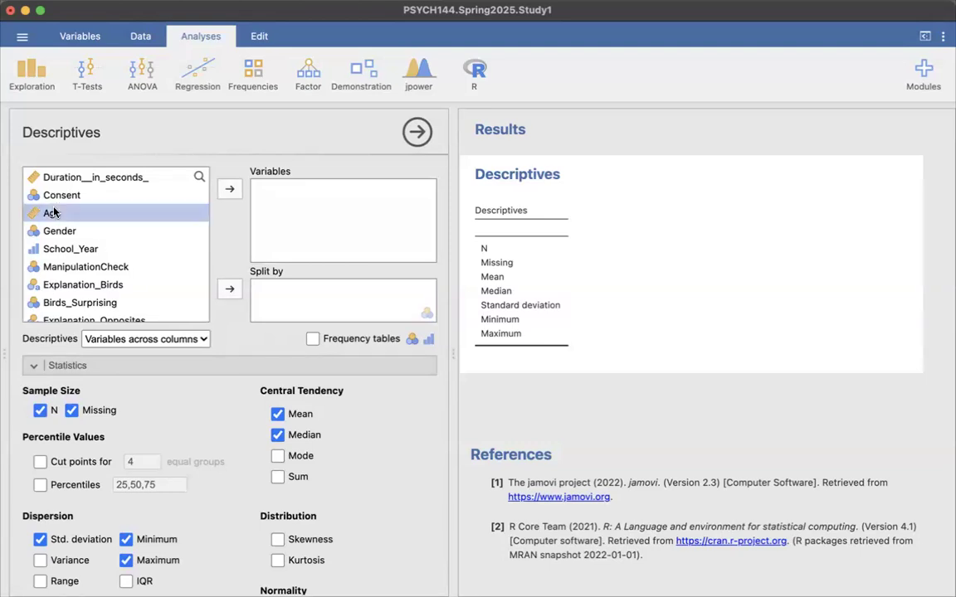
pyautogui.click(230, 192)
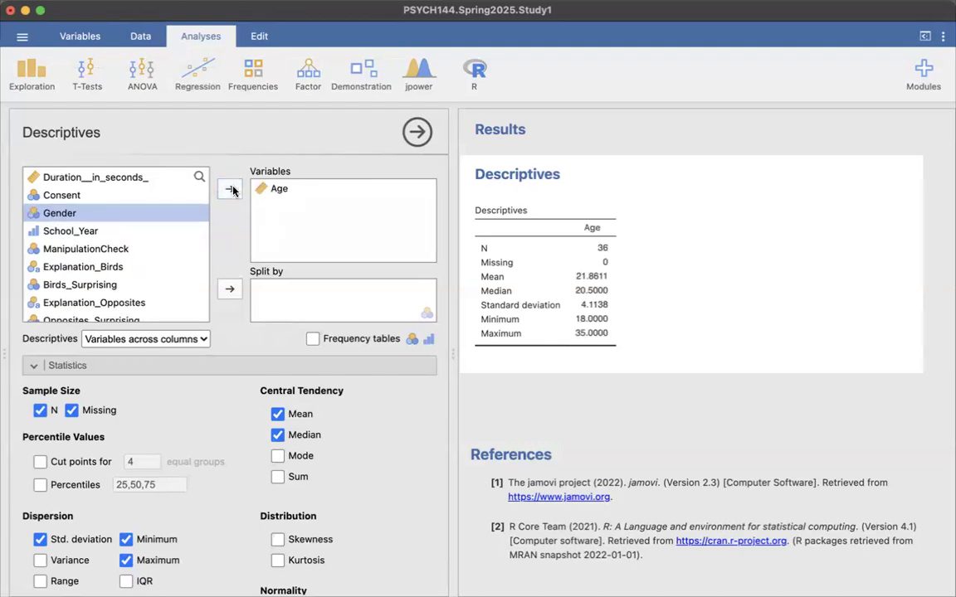
pyautogui.click(275, 190)
pyautogui.click(229, 190)
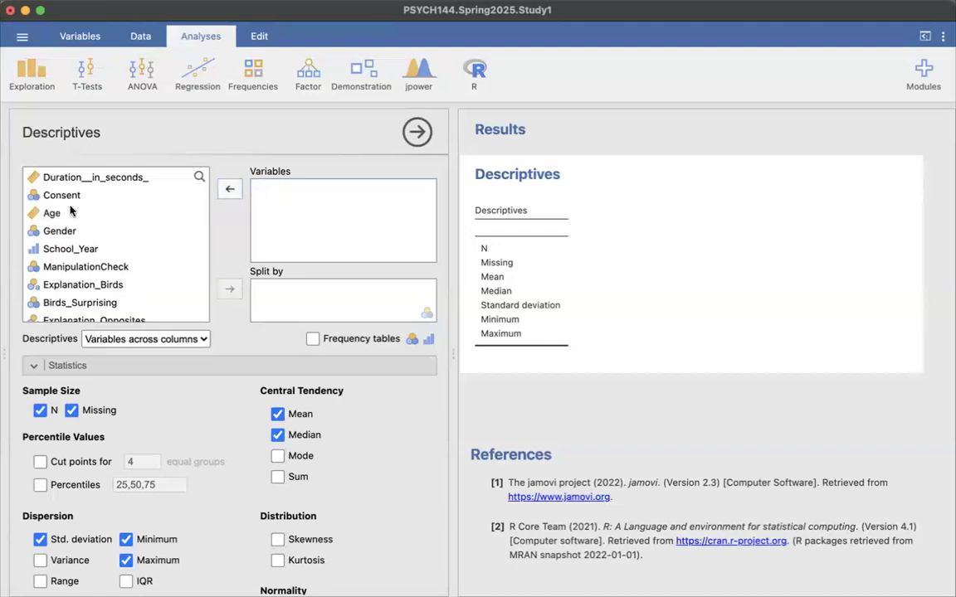
pyautogui.moveTo(74, 213); pyautogui.dragTo(352, 205)
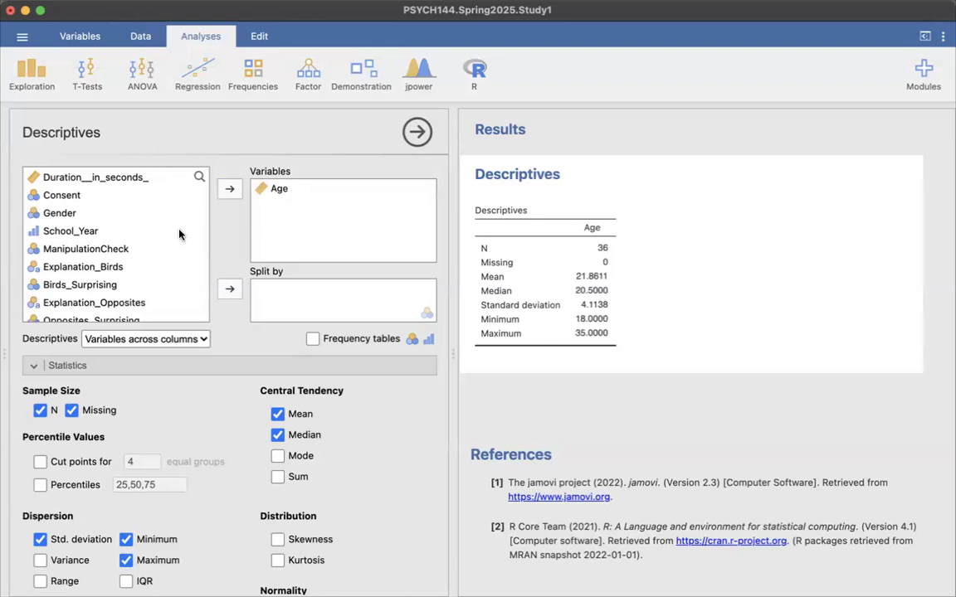
# Step: Try adding Total_SocialLoafing to the analysed variables, and take it out again
pyautogui.scroll(-4, 179, 234)
pyautogui.scroll(-5, 179, 235)
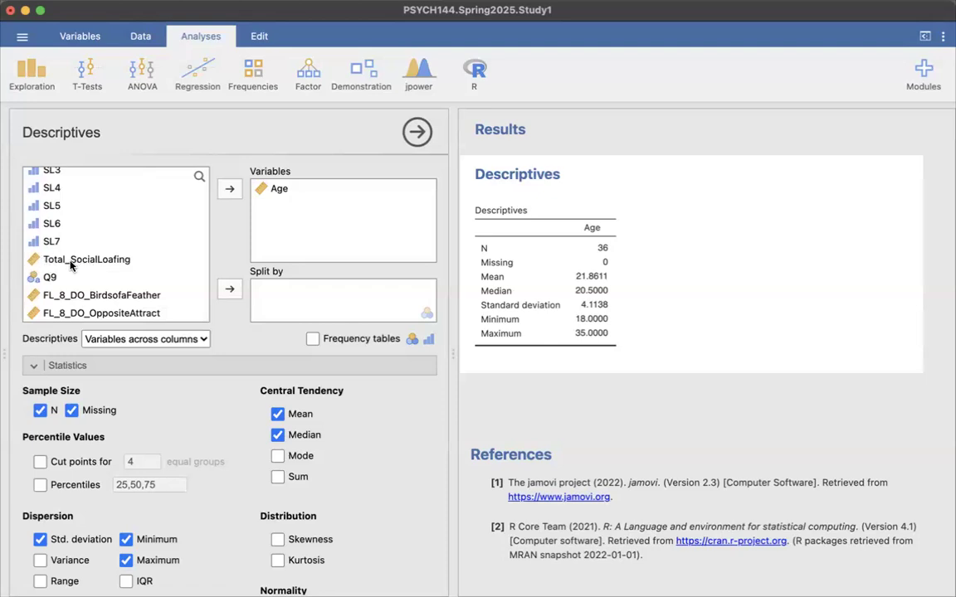
pyautogui.moveTo(71, 259); pyautogui.dragTo(279, 239)
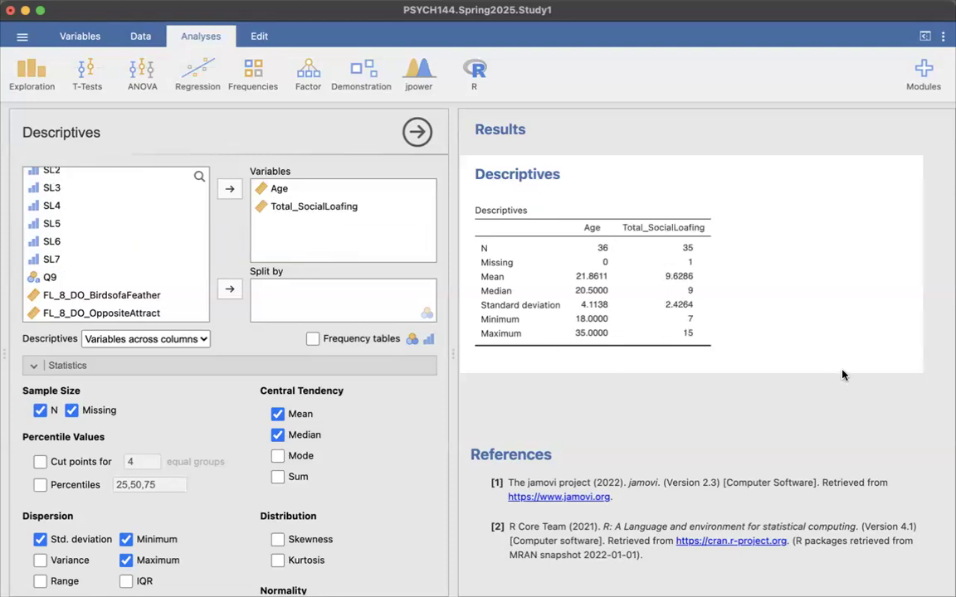
pyautogui.click(304, 206)
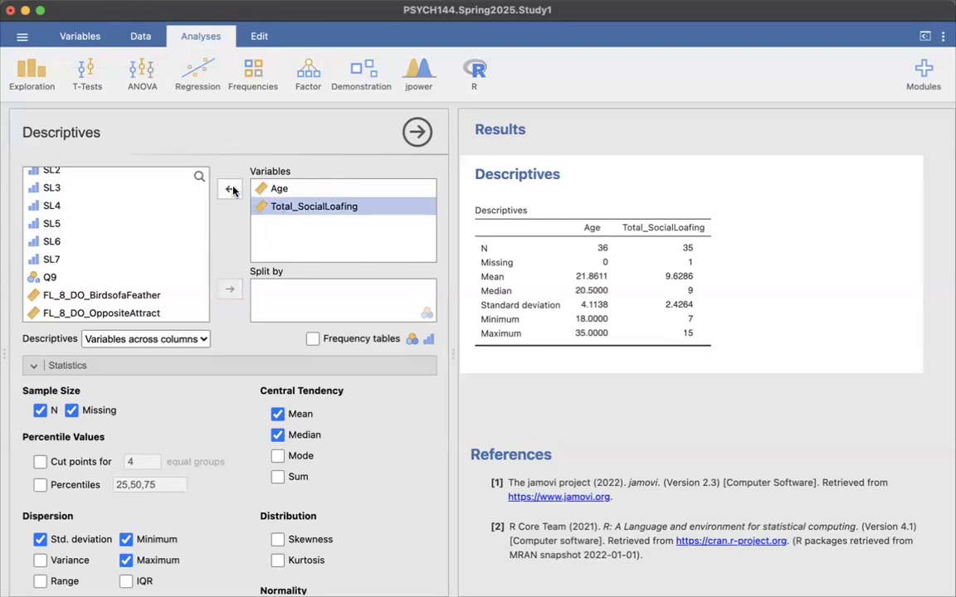
pyautogui.click(231, 190)
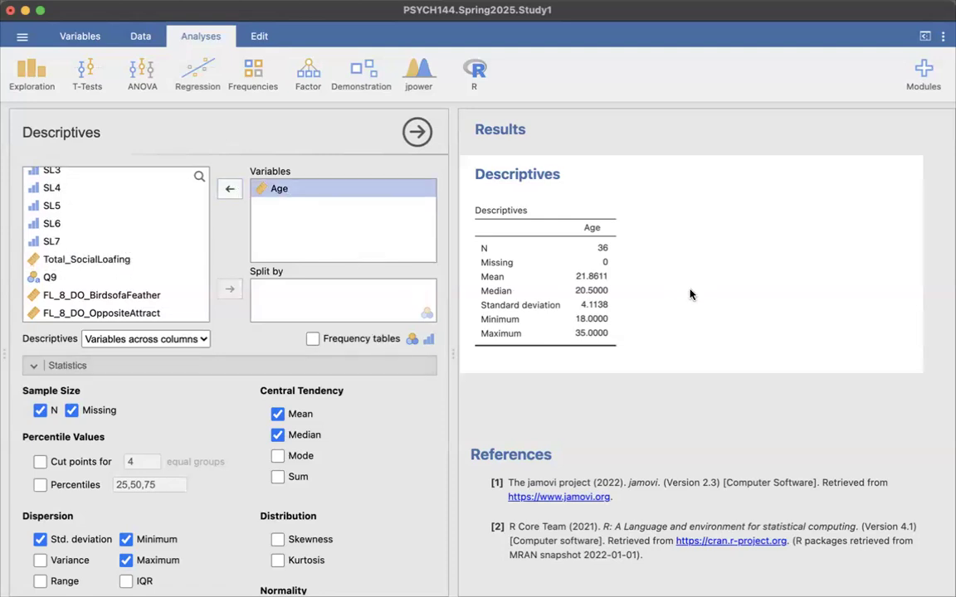
# Step: Examine the number format choices for results in the application settings without changing them
pyautogui.scroll(-2, 423, 425)
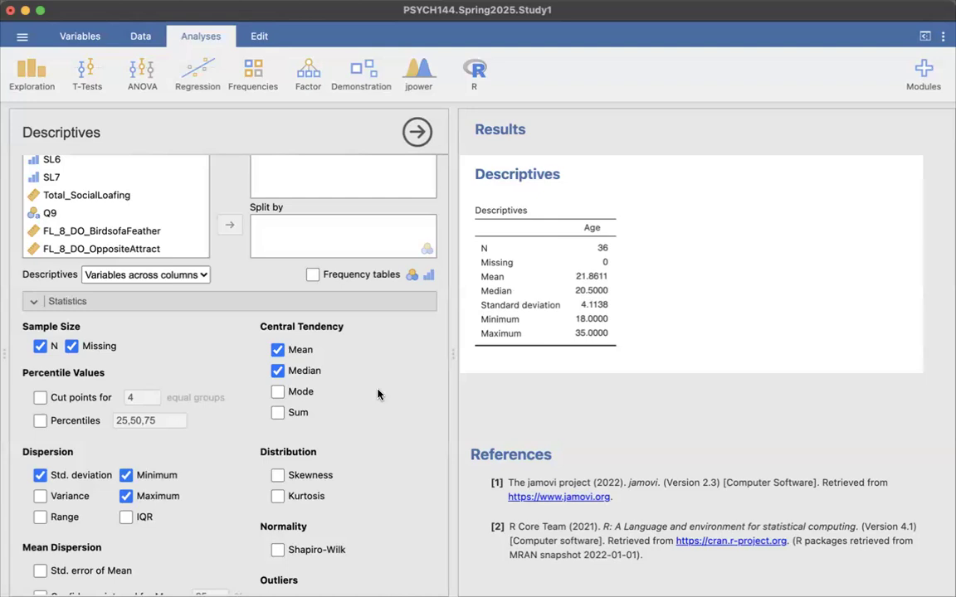
pyautogui.scroll(-4, 378, 395)
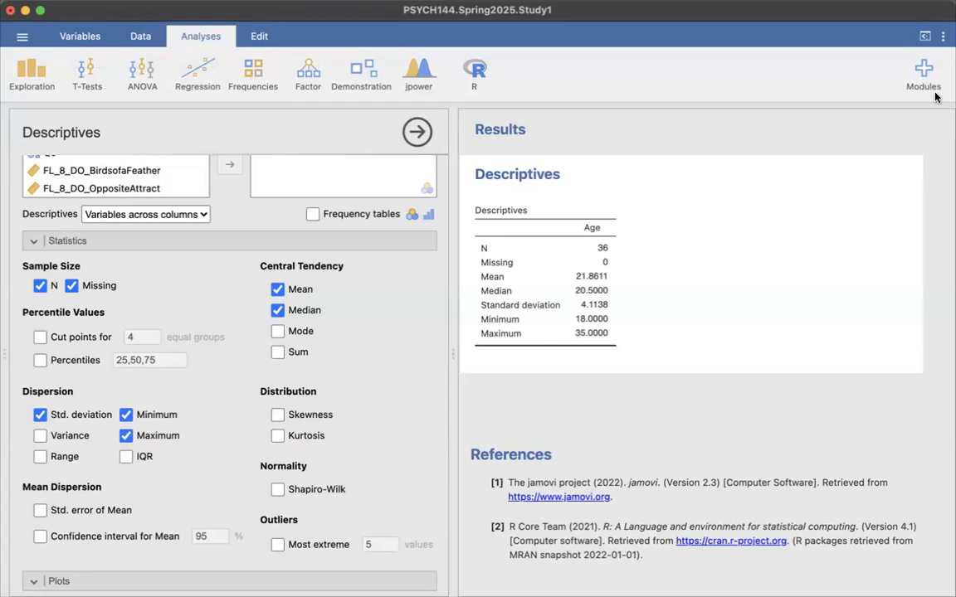
pyautogui.click(942, 36)
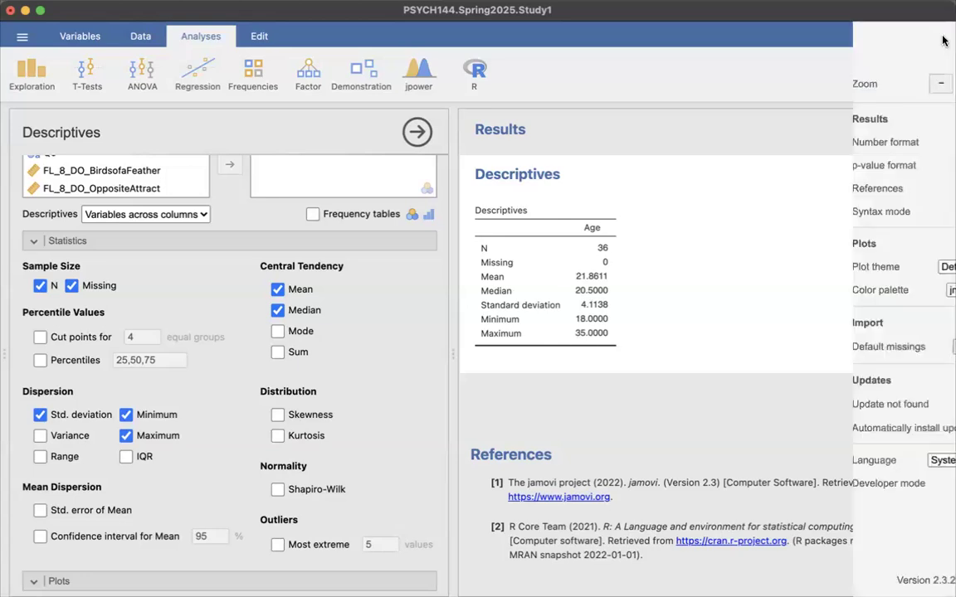
pyautogui.click(705, 57)
pyautogui.click(942, 36)
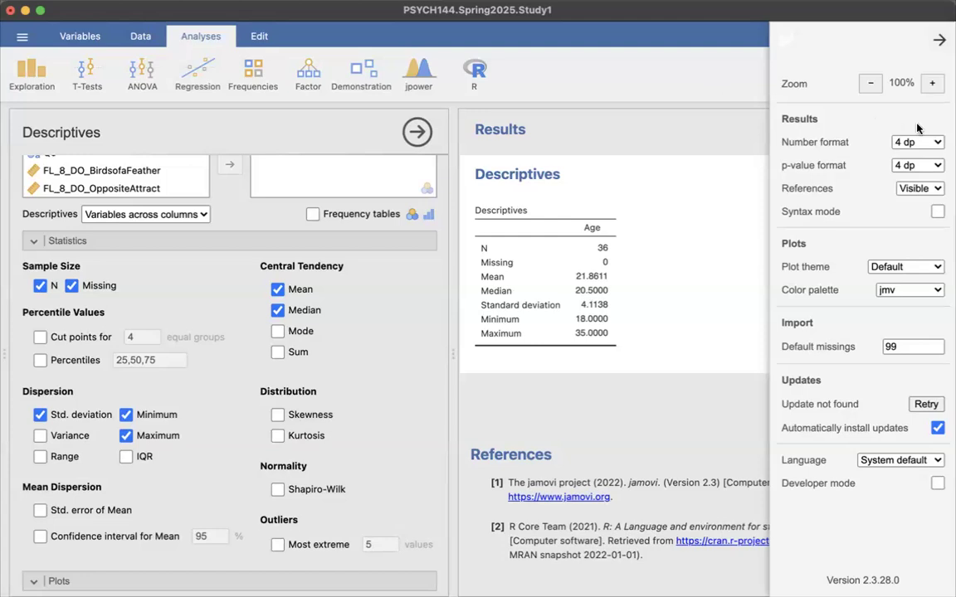
pyautogui.click(940, 145)
pyautogui.click(936, 143)
pyautogui.click(937, 142)
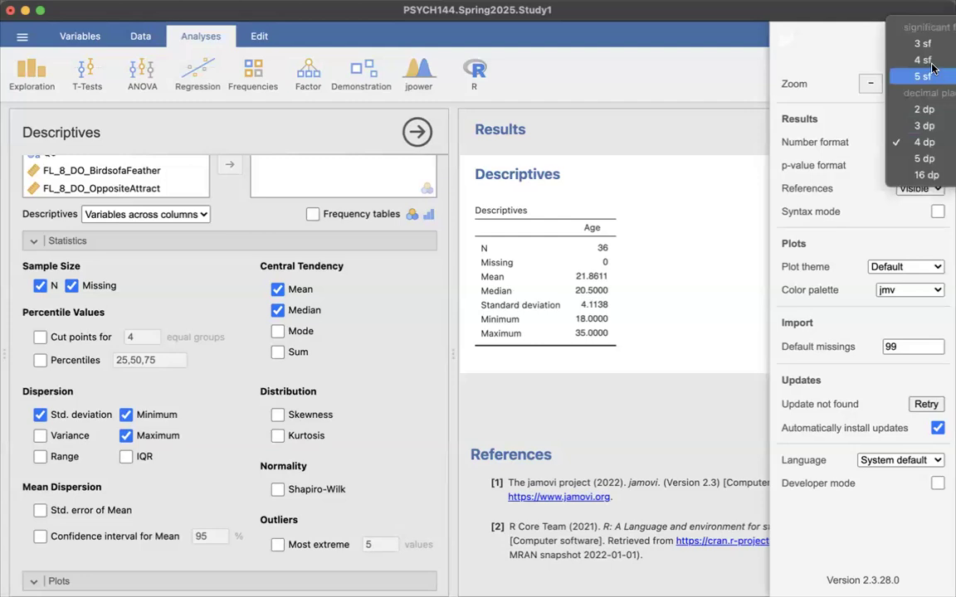
pyautogui.click(666, 86)
pyautogui.click(693, 78)
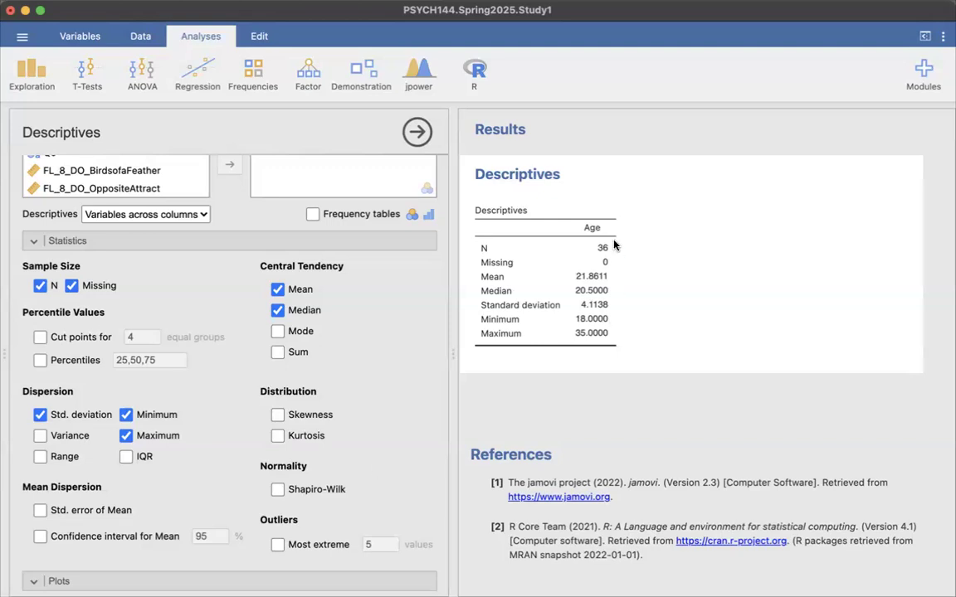
# Step: Add a histogram of Age to the Descriptives results and view the plot
pyautogui.scroll(-1, 662, 244)
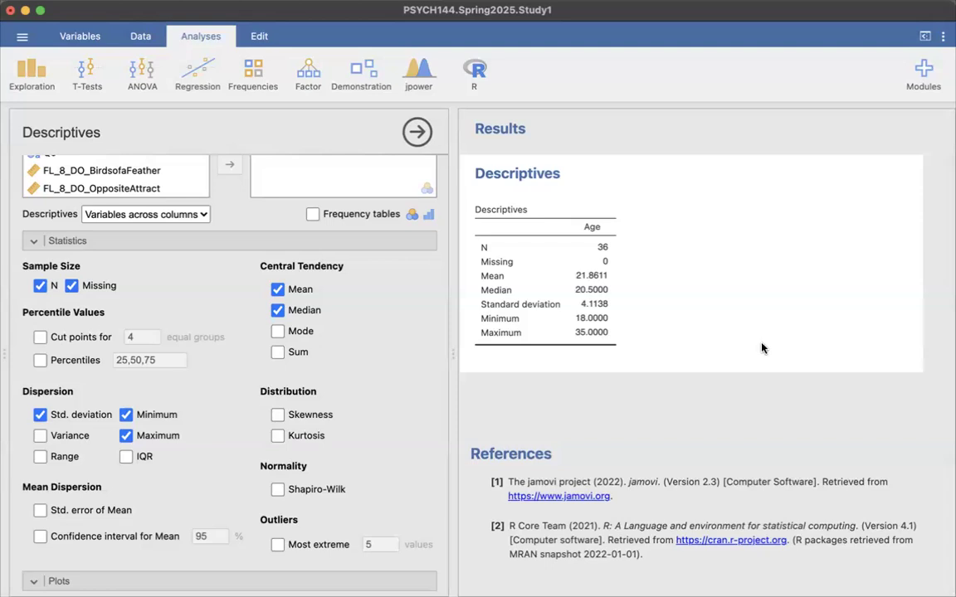
pyautogui.scroll(-5, 248, 531)
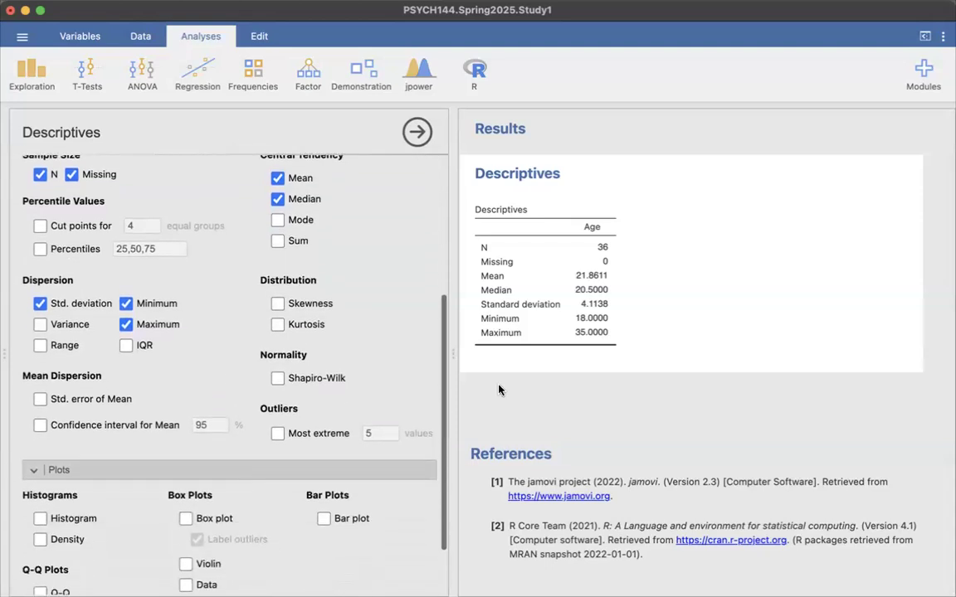
pyautogui.scroll(-1, 333, 419)
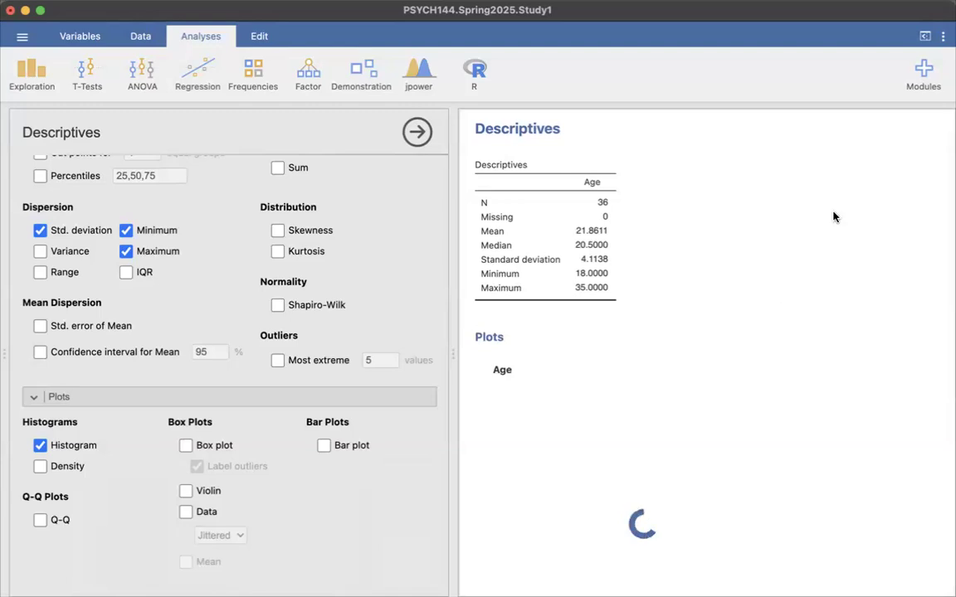
pyautogui.scroll(-5, 834, 217)
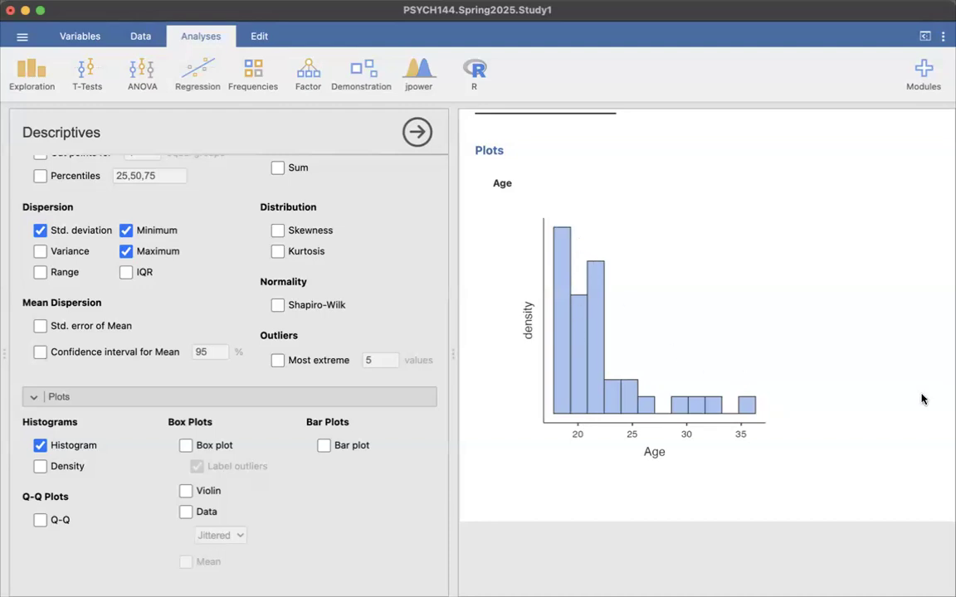
pyautogui.scroll(3, 809, 436)
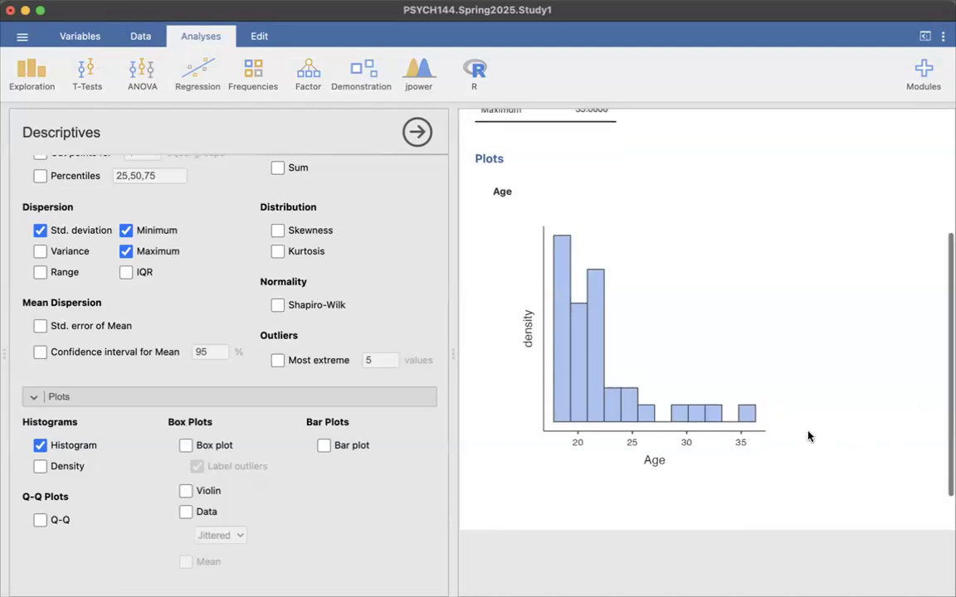
# Step: Create a second Descriptives analysis below the first one and add Age as its analysed variable
pyautogui.scroll(-3, 765, 358)
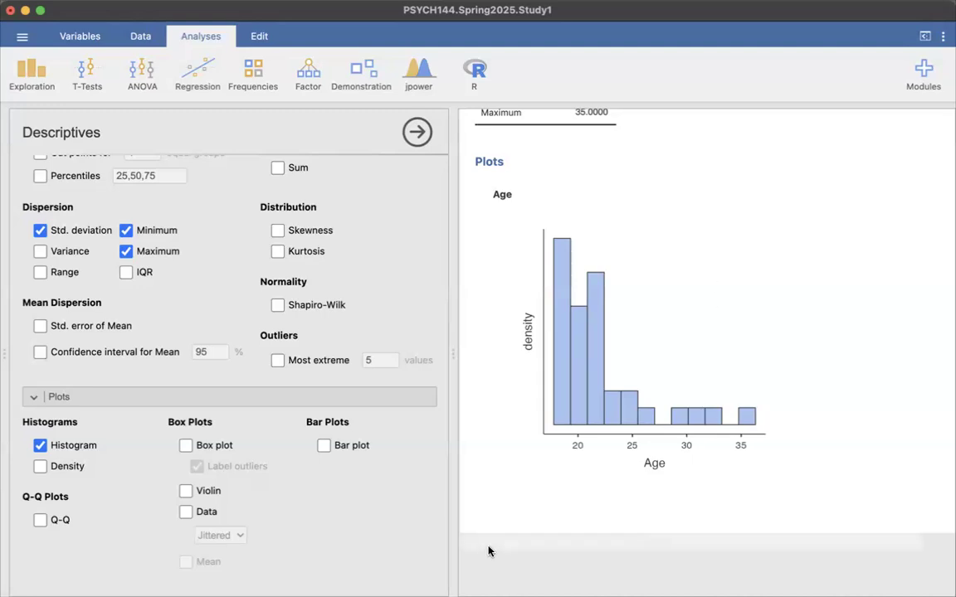
pyautogui.click(547, 563)
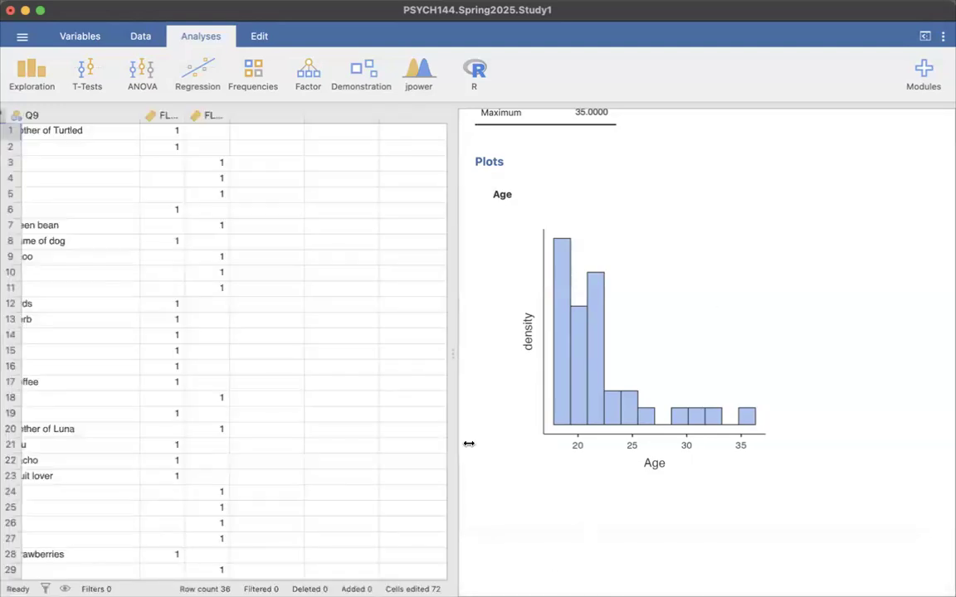
pyautogui.click(25, 71)
pyautogui.click(37, 111)
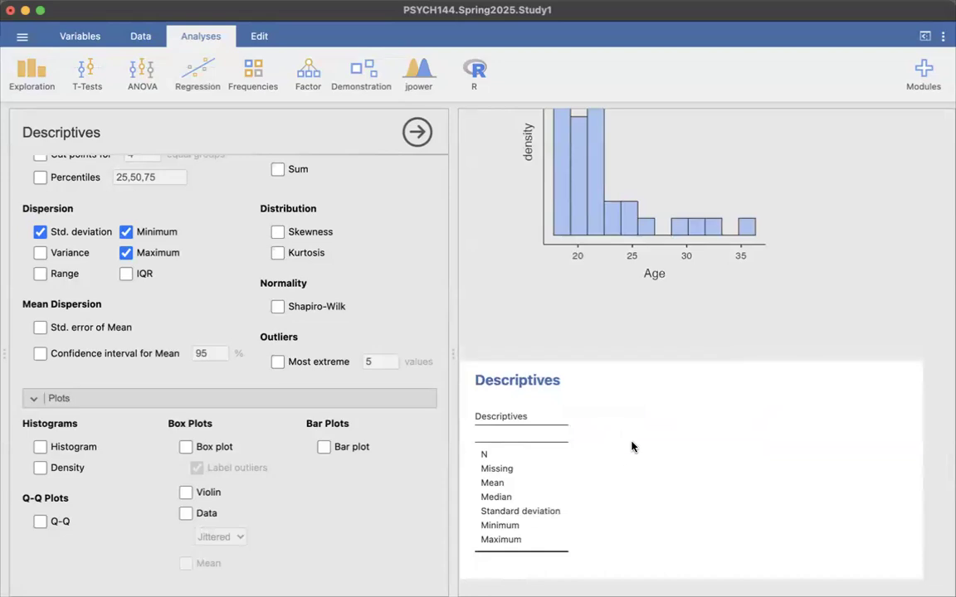
pyautogui.scroll(8, 266, 359)
pyautogui.scroll(3, 91, 221)
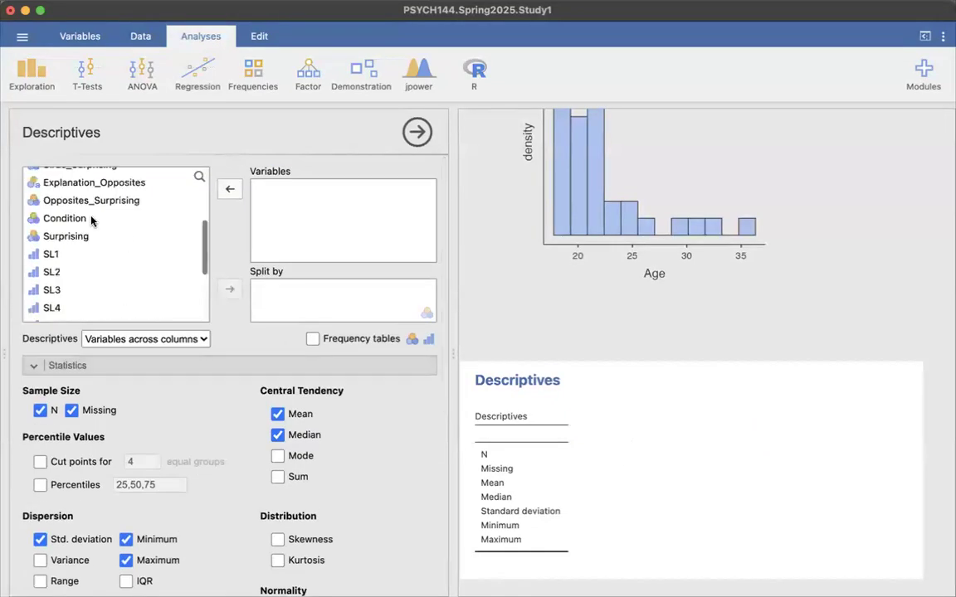
pyautogui.scroll(5, 91, 220)
pyautogui.click(60, 214)
pyautogui.click(230, 188)
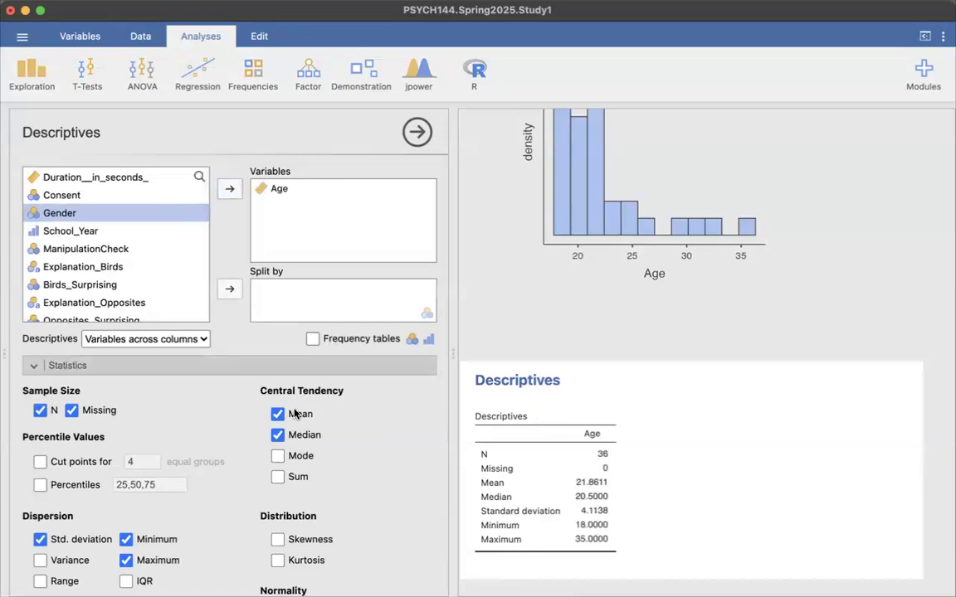
# Step: Turn off N, Missing, Mean, Median, Minimum, Maximum and Std. deviation for the second Descriptives analysis
pyautogui.click(40, 410)
pyautogui.click(71, 410)
pyautogui.click(277, 414)
pyautogui.click(278, 435)
pyautogui.click(125, 540)
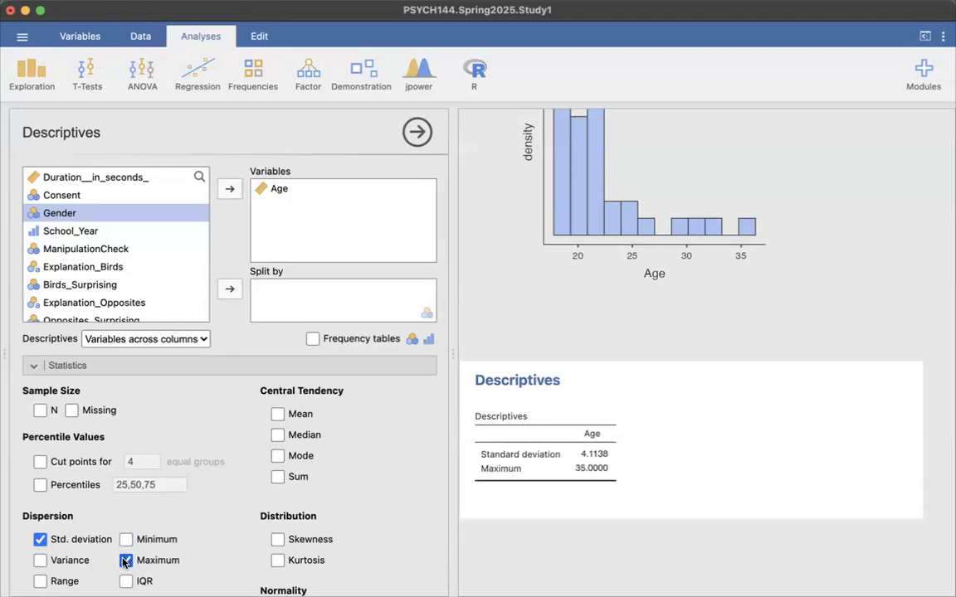
pyautogui.click(125, 561)
pyautogui.click(40, 540)
# Step: Add a density plot of Age to the second analysis and compare it with the histogram in the first analysis
pyautogui.scroll(-2, 315, 430)
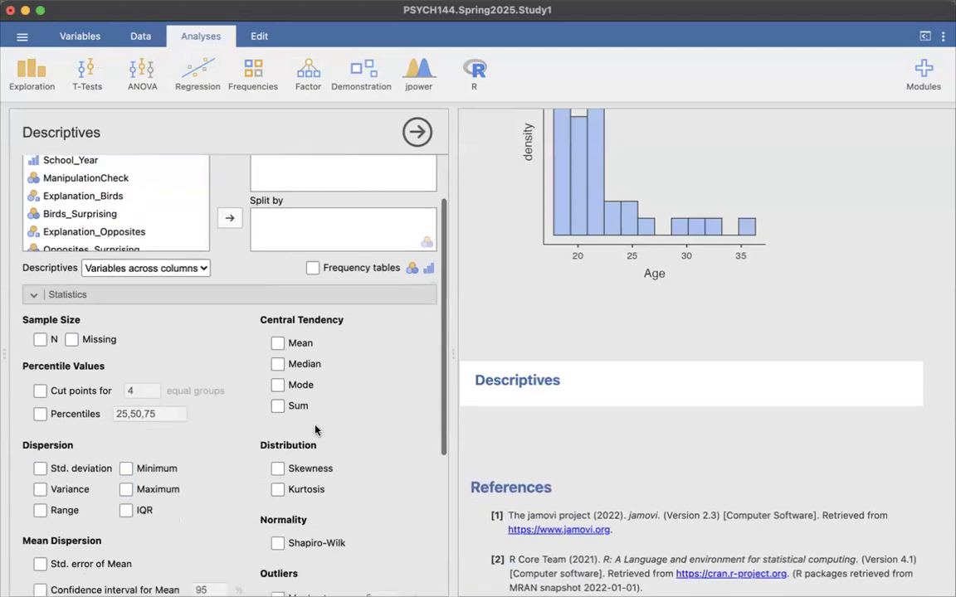
pyautogui.scroll(-7, 316, 429)
pyautogui.click(39, 468)
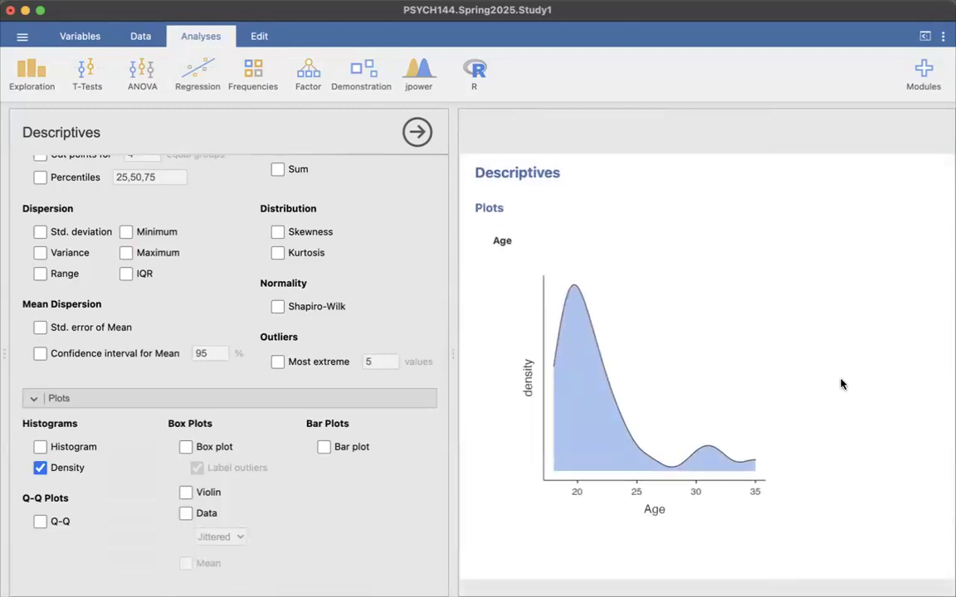
pyautogui.scroll(-1, 830, 390)
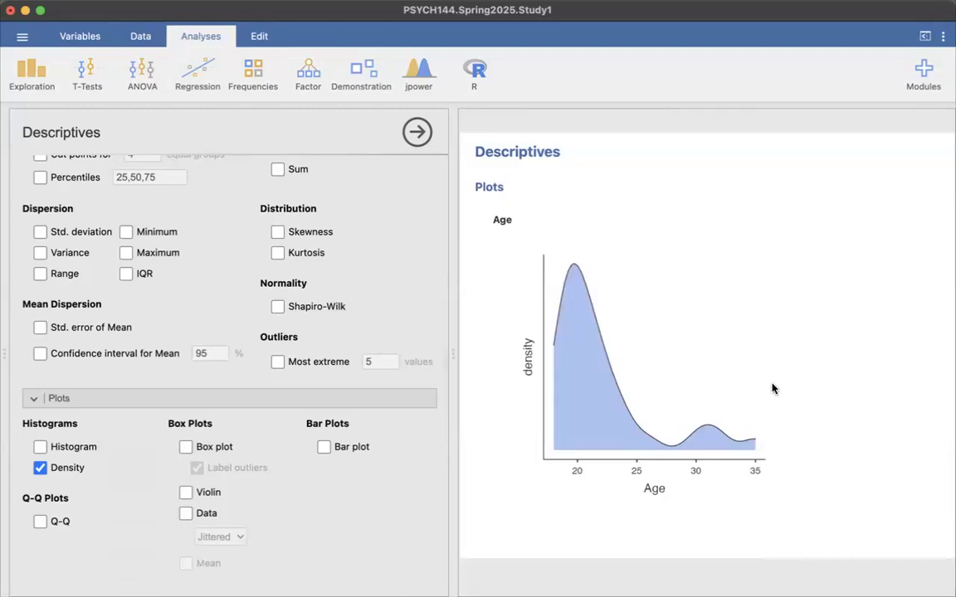
pyautogui.scroll(4, 810, 395)
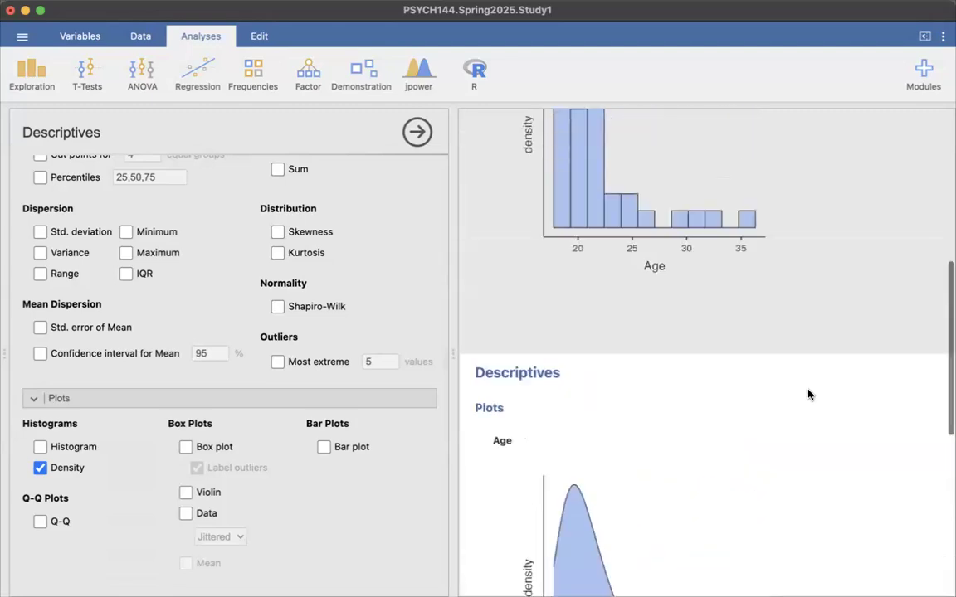
pyautogui.scroll(-3, 810, 395)
pyautogui.scroll(5, 809, 395)
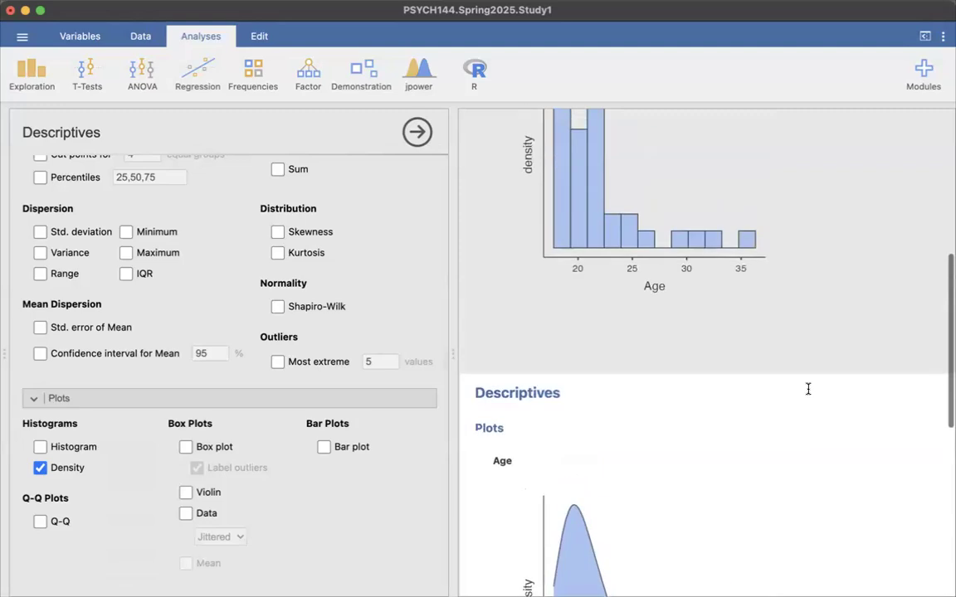
pyautogui.scroll(-5, 808, 389)
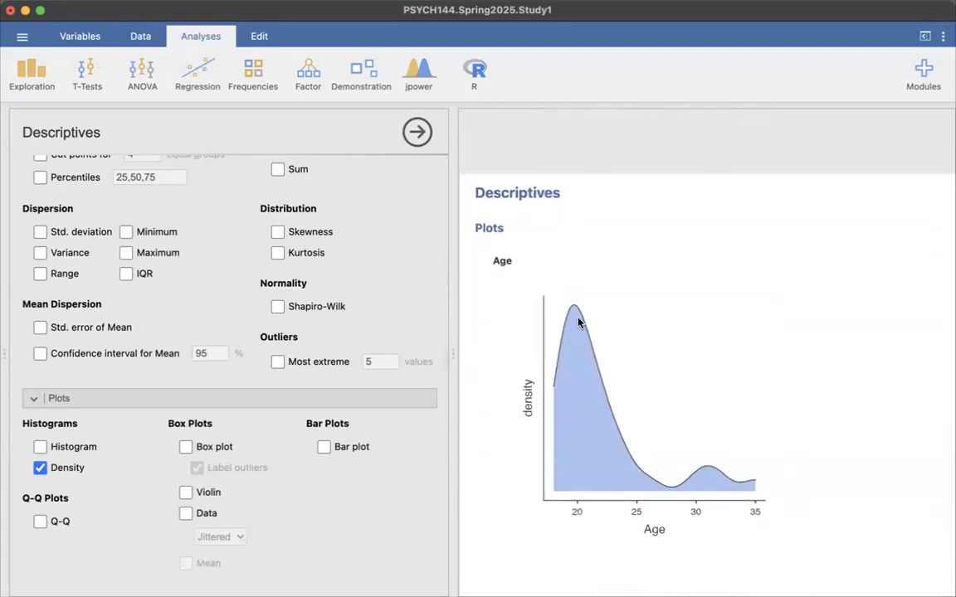
pyautogui.scroll(-2, 878, 465)
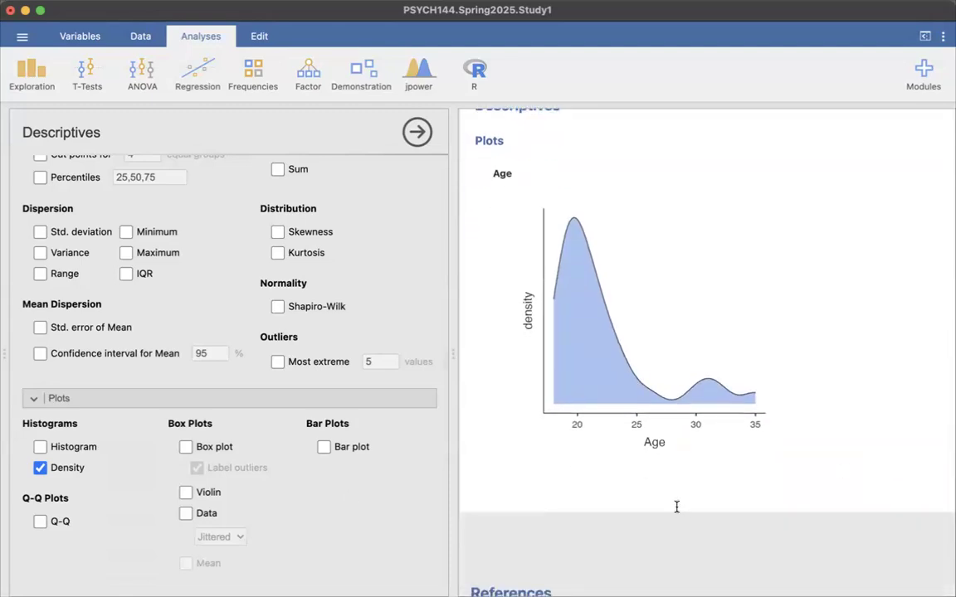
# Step: Add a box plot of Age to the second analysis and review it together with the other results
pyautogui.click(185, 447)
pyautogui.scroll(-5, 796, 299)
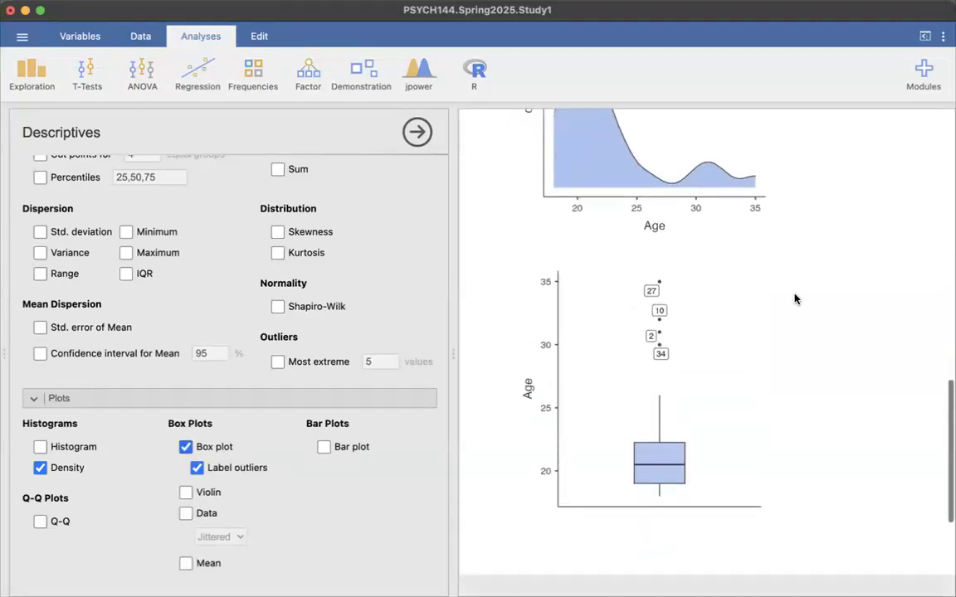
pyautogui.scroll(-3, 794, 298)
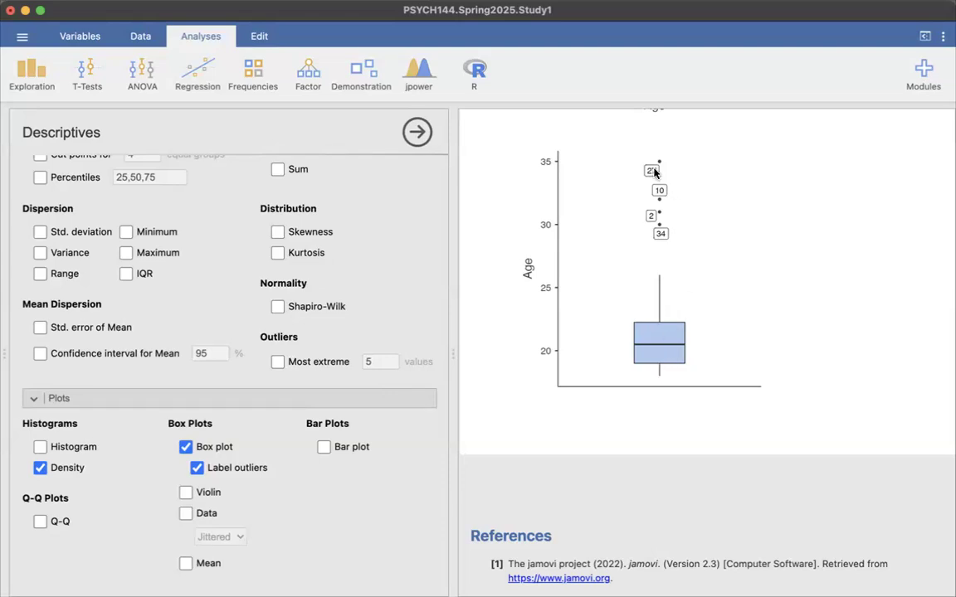
pyautogui.scroll(3, 655, 222)
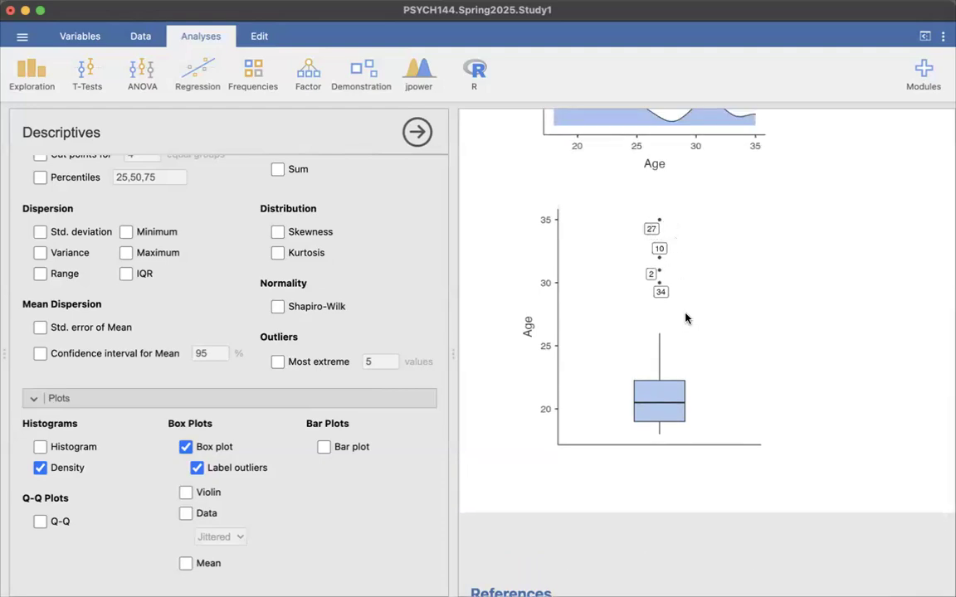
pyautogui.scroll(3, 744, 337)
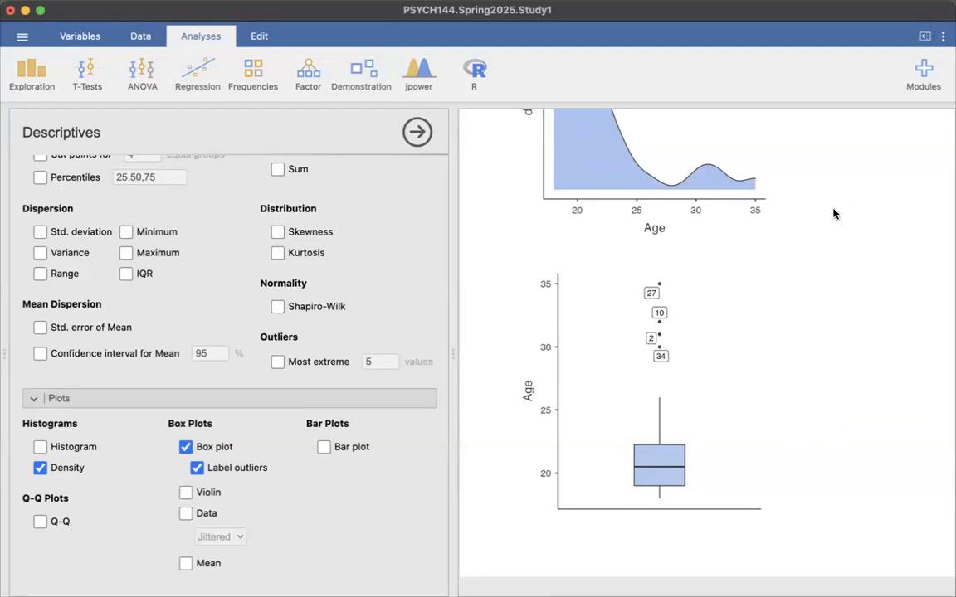
pyautogui.scroll(10, 727, 363)
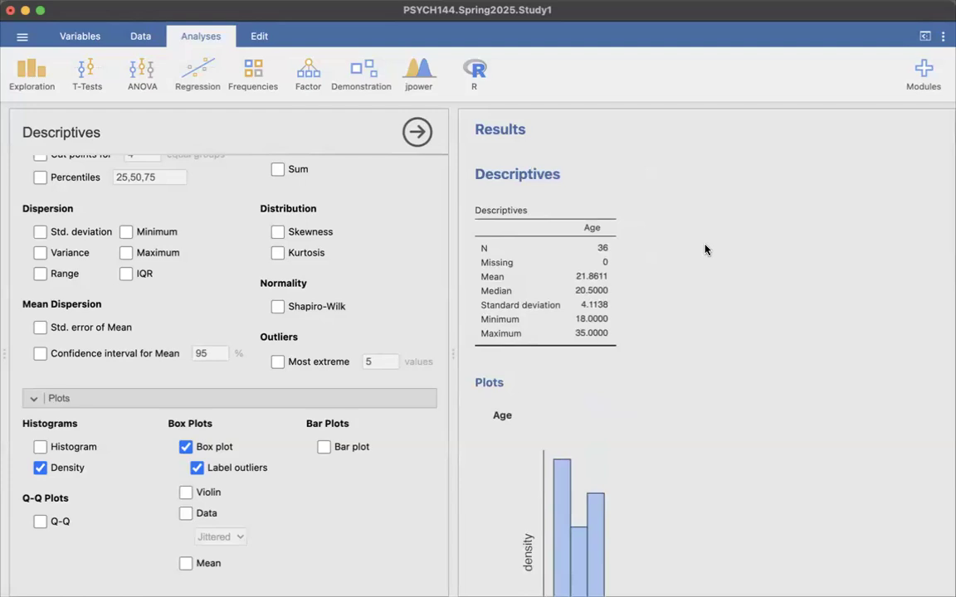
pyautogui.scroll(-10, 705, 250)
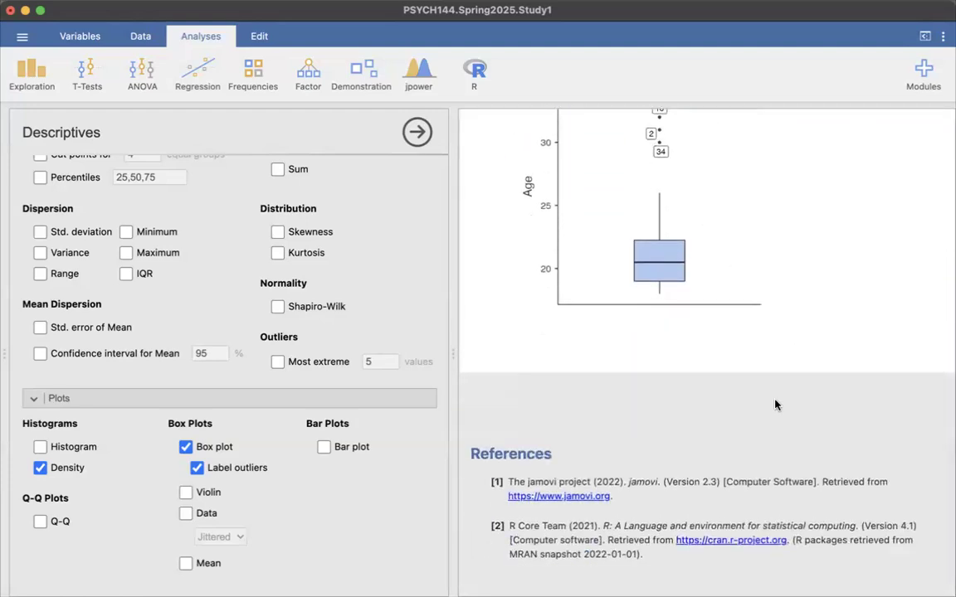
pyautogui.scroll(5, 646, 373)
pyautogui.scroll(5, 647, 373)
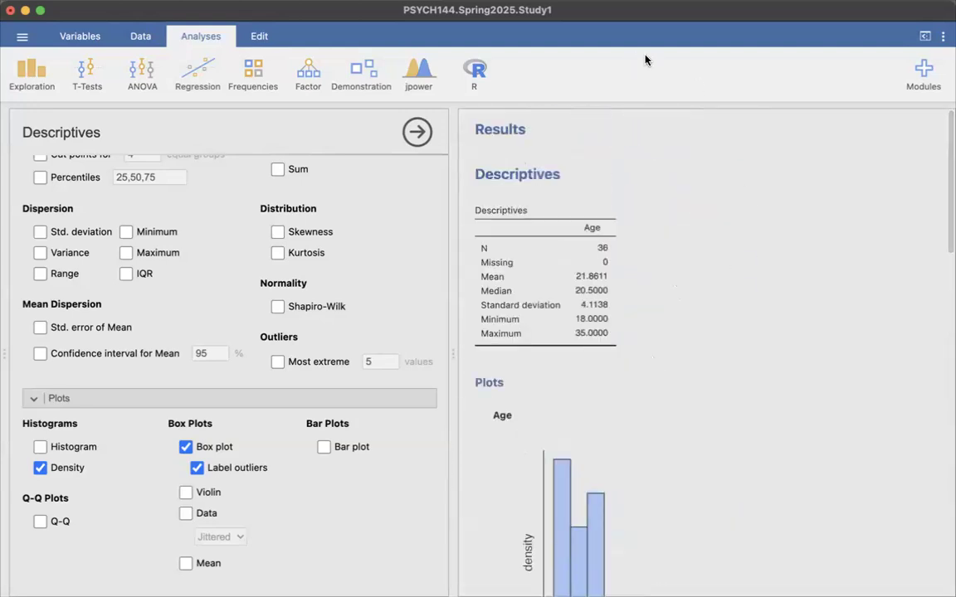
# Step: Save a copy of the project in Downloads as the jamovi file PSYCH144.Spring2025.Study1.Age
pyautogui.click(22, 37)
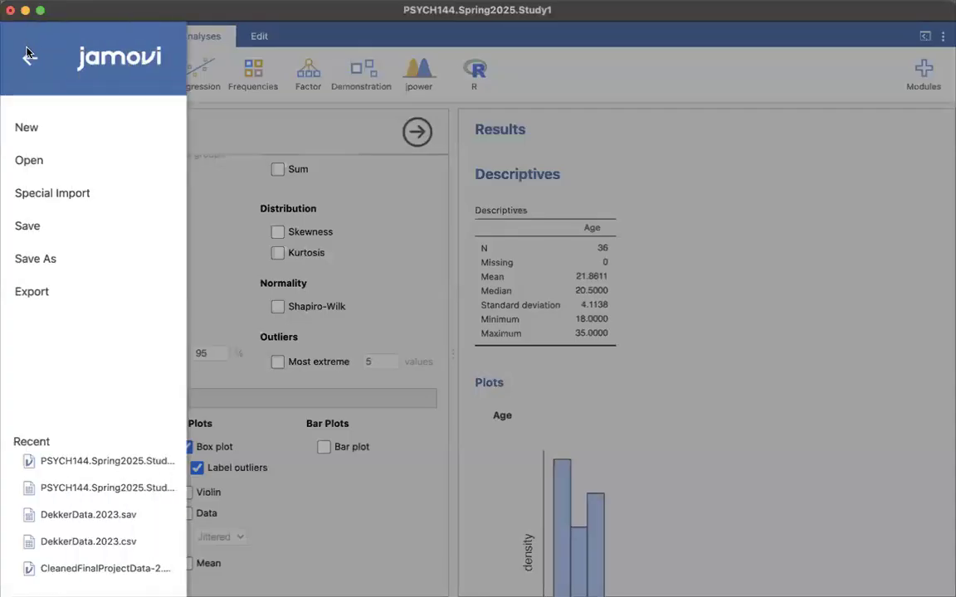
pyautogui.click(33, 258)
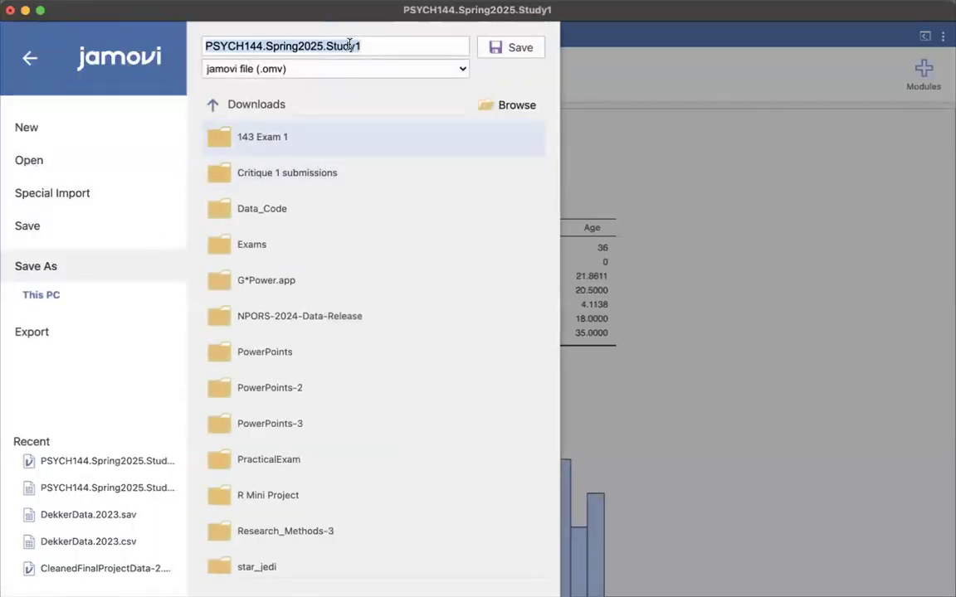
pyautogui.click(383, 47)
pyautogui.write('.Age')
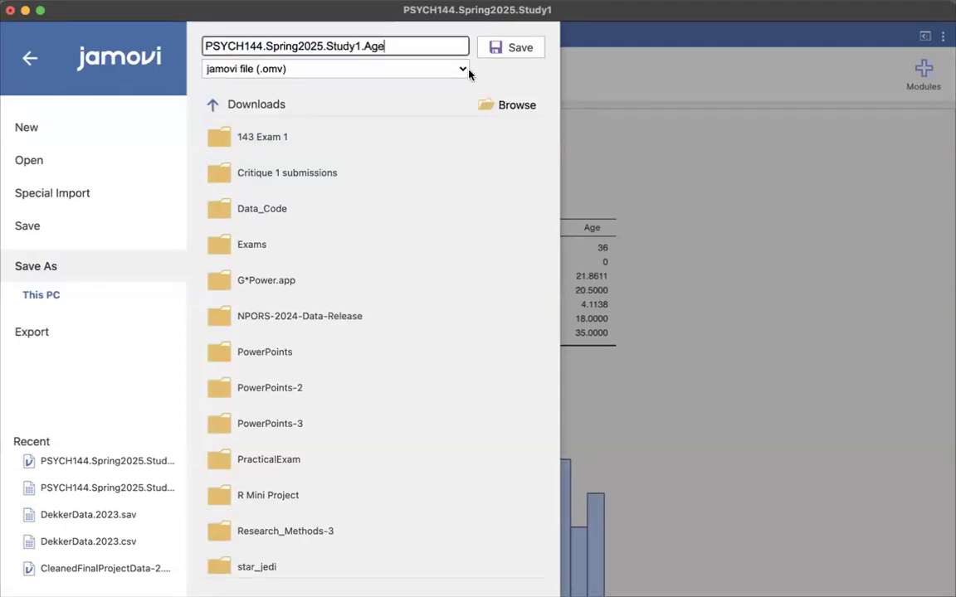
pyautogui.click(521, 48)
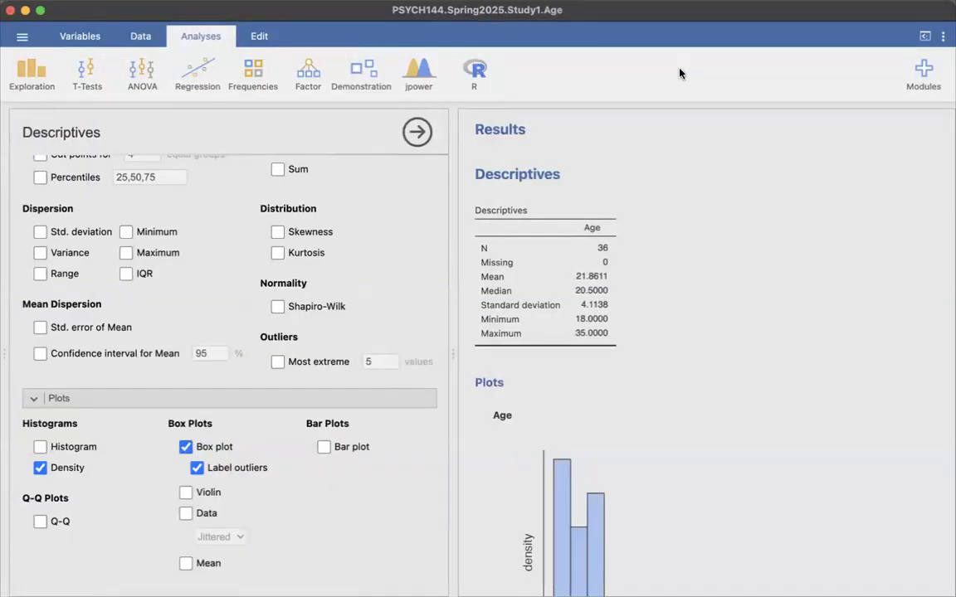
# Step: Export the results to Downloads as a PDF document named PSYCH144.Spring2025.Study1.Age
pyautogui.click(23, 36)
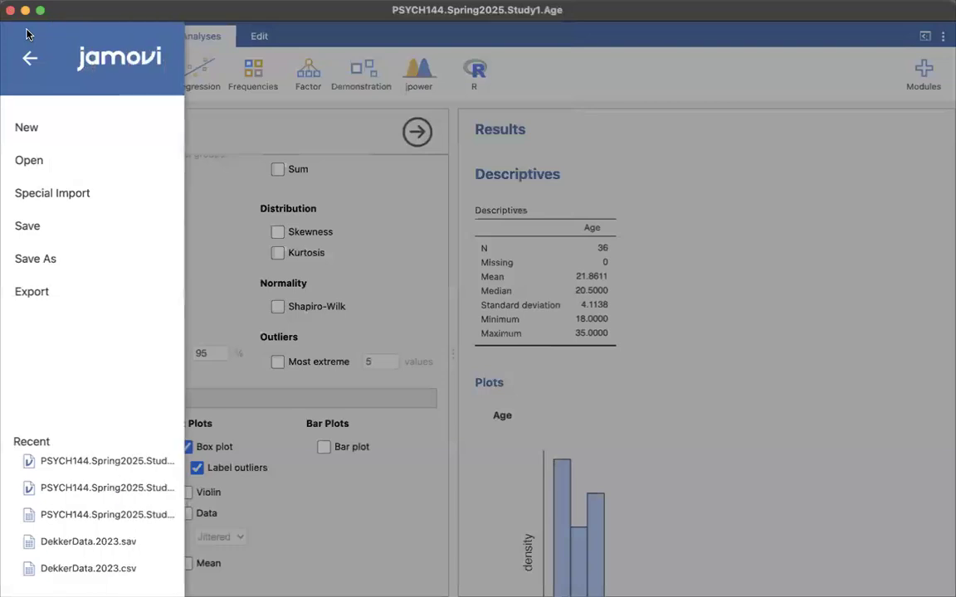
pyautogui.click(33, 294)
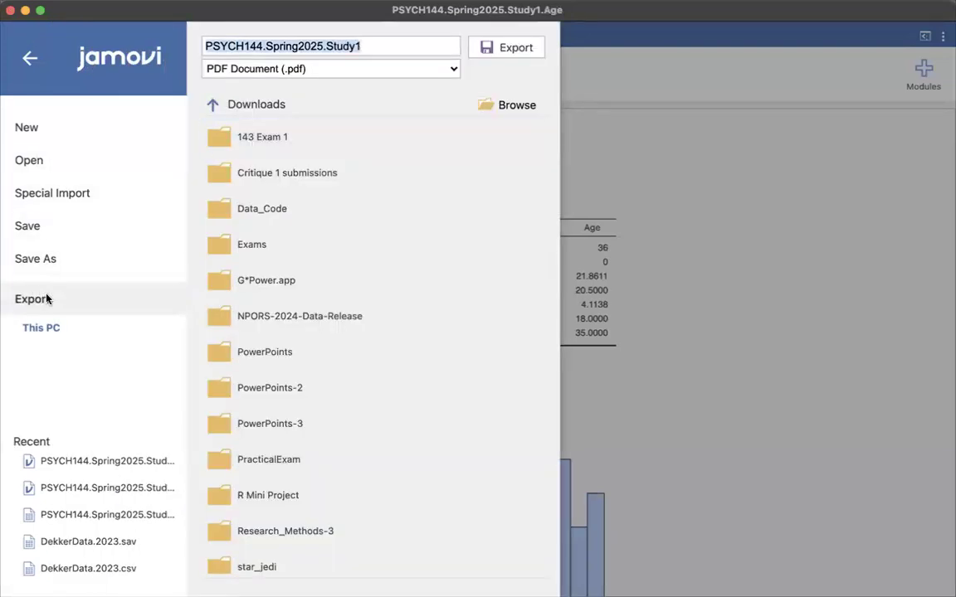
pyautogui.click(380, 51)
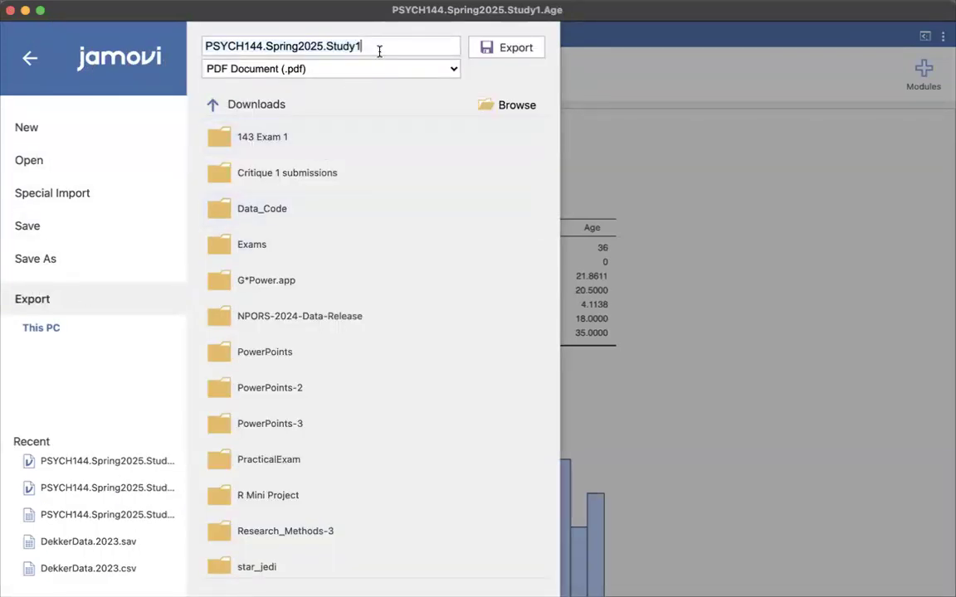
pyautogui.write('.Age')
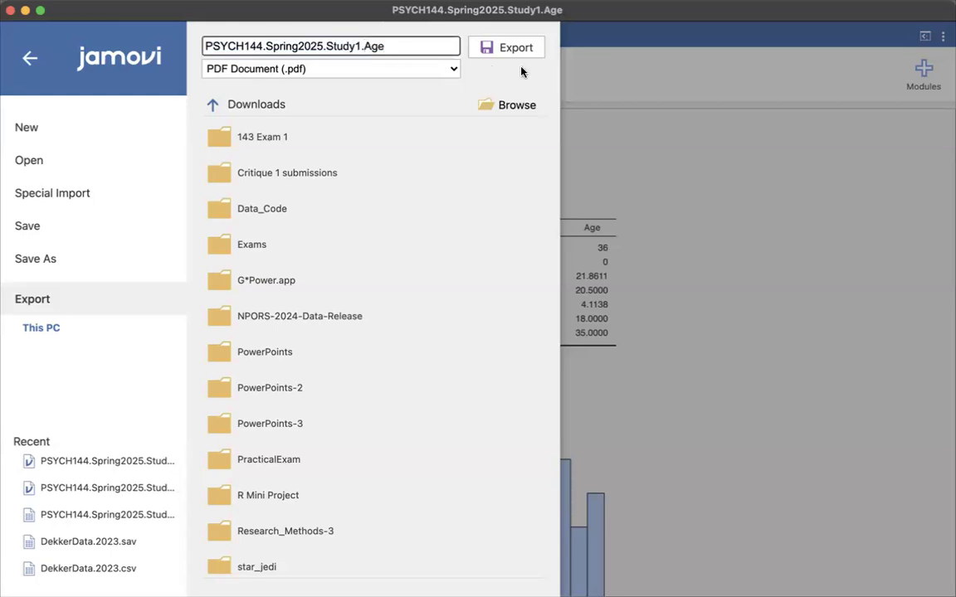
pyautogui.click(491, 50)
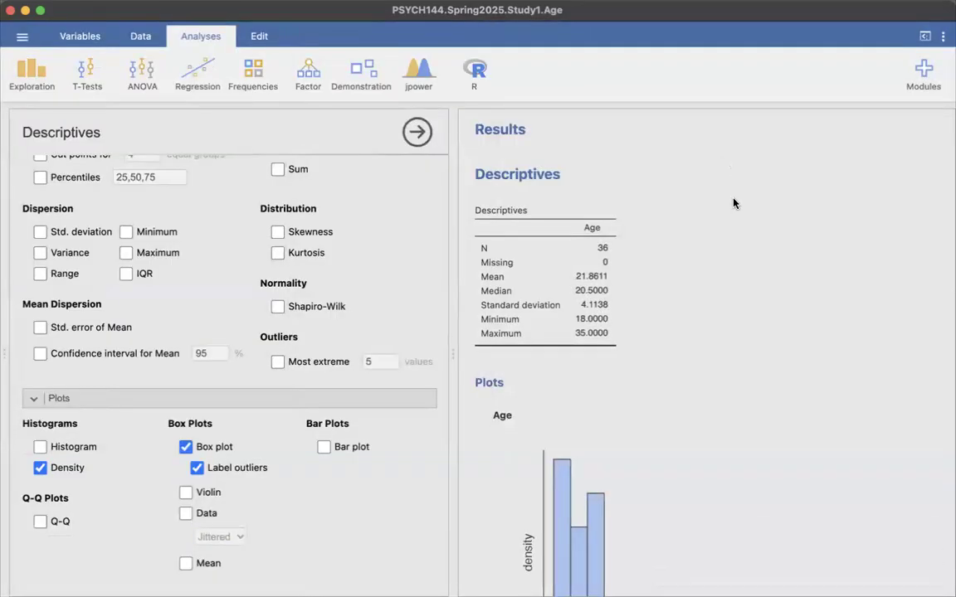
# Step: Look through the Age statistics table, histogram, density plot and box plot in the results
pyautogui.scroll(-10, 885, 369)
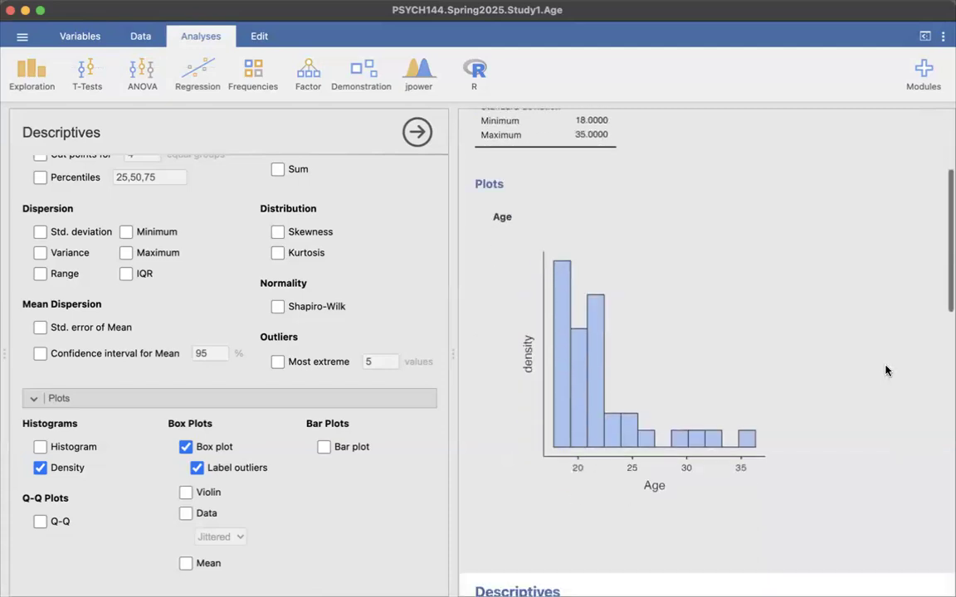
pyautogui.scroll(-10, 886, 370)
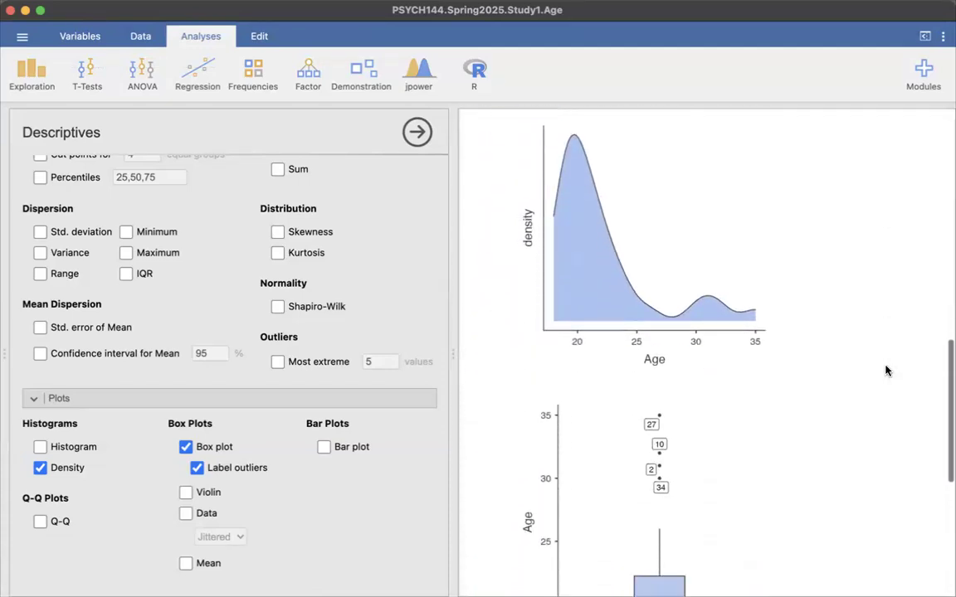
pyautogui.scroll(20, 886, 371)
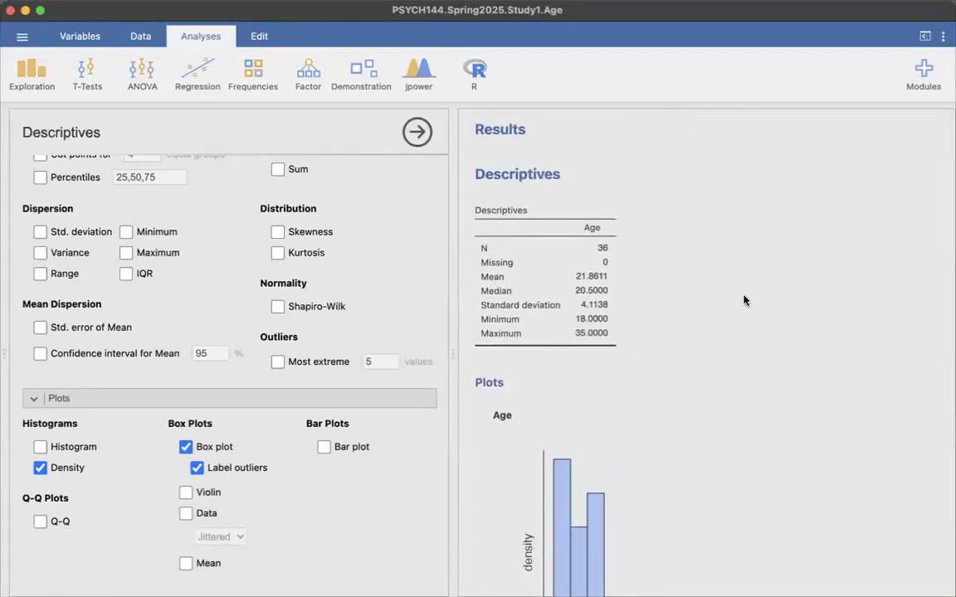
pyautogui.click(23, 38)
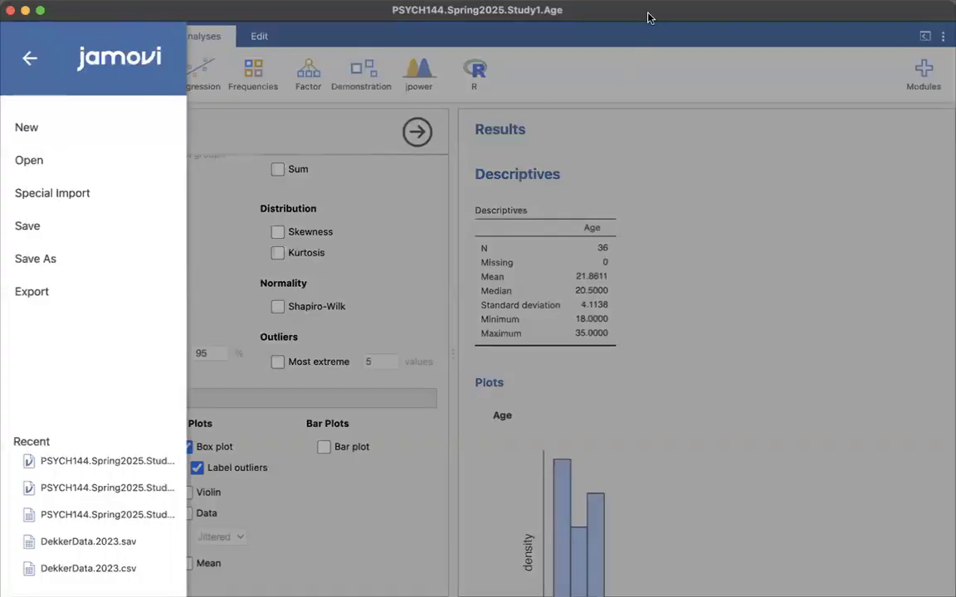
pyautogui.click(708, 201)
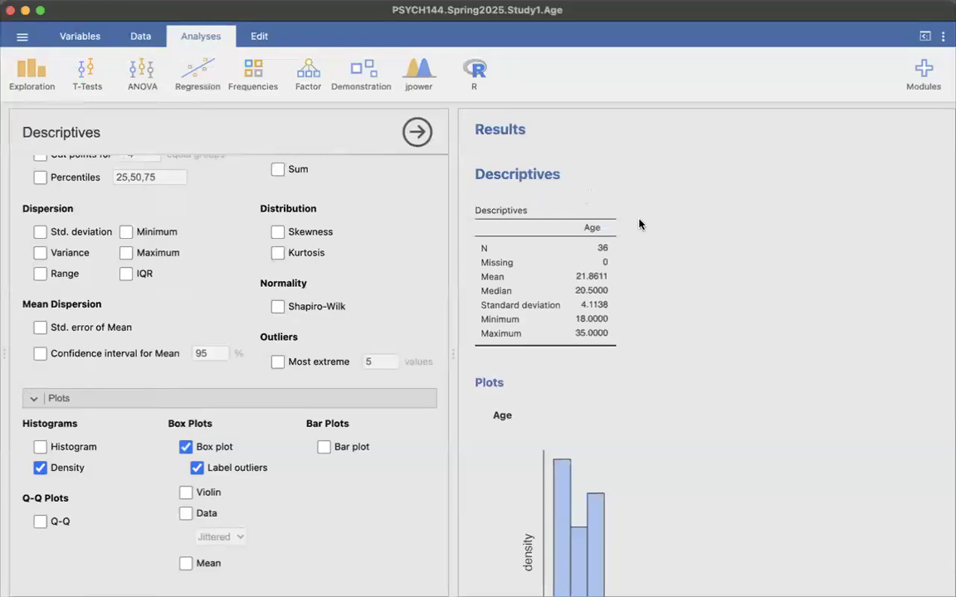
pyautogui.scroll(8, 320, 281)
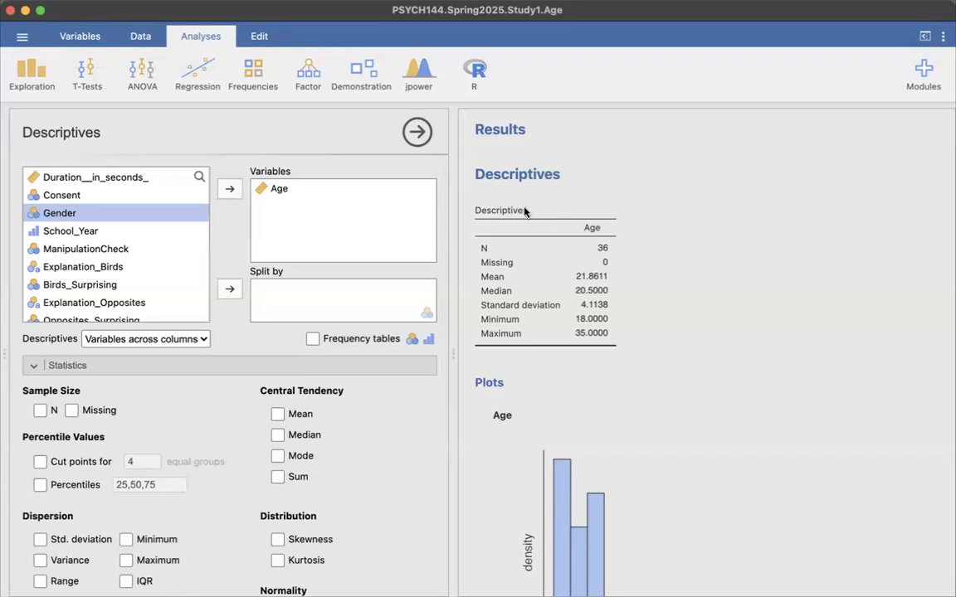
pyautogui.click(521, 181)
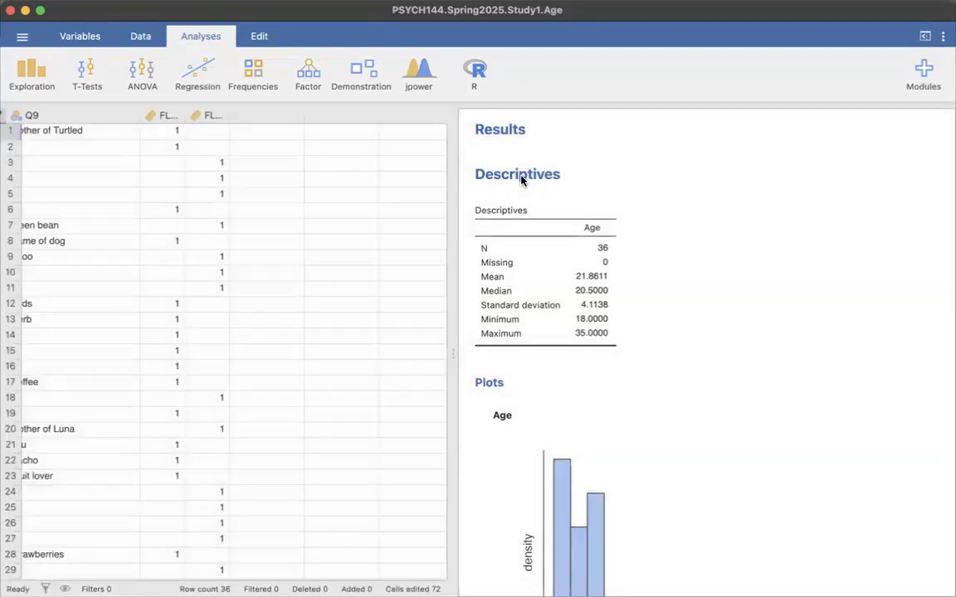
pyautogui.rightClick(521, 180)
pyautogui.click(724, 175)
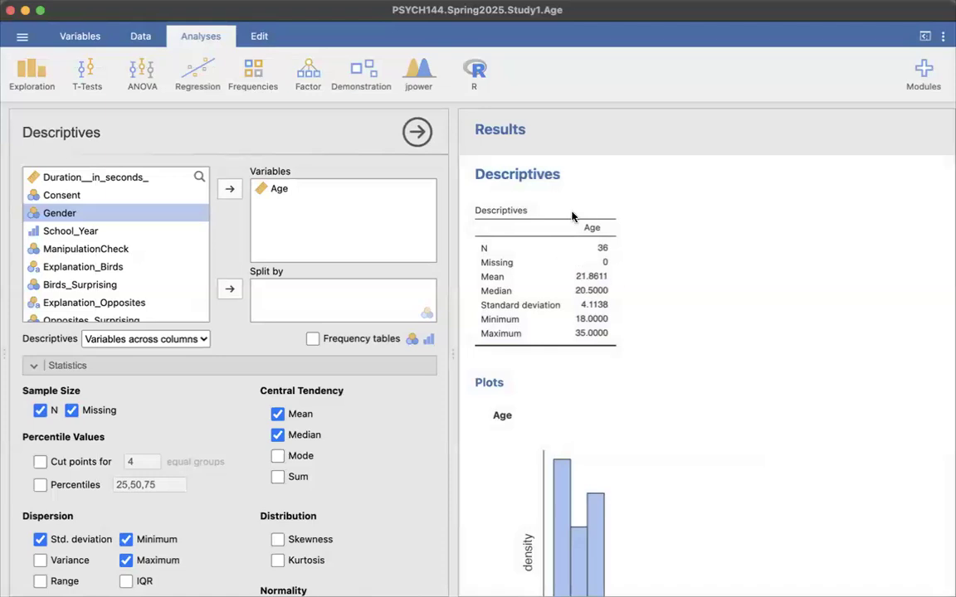
pyautogui.click(590, 130)
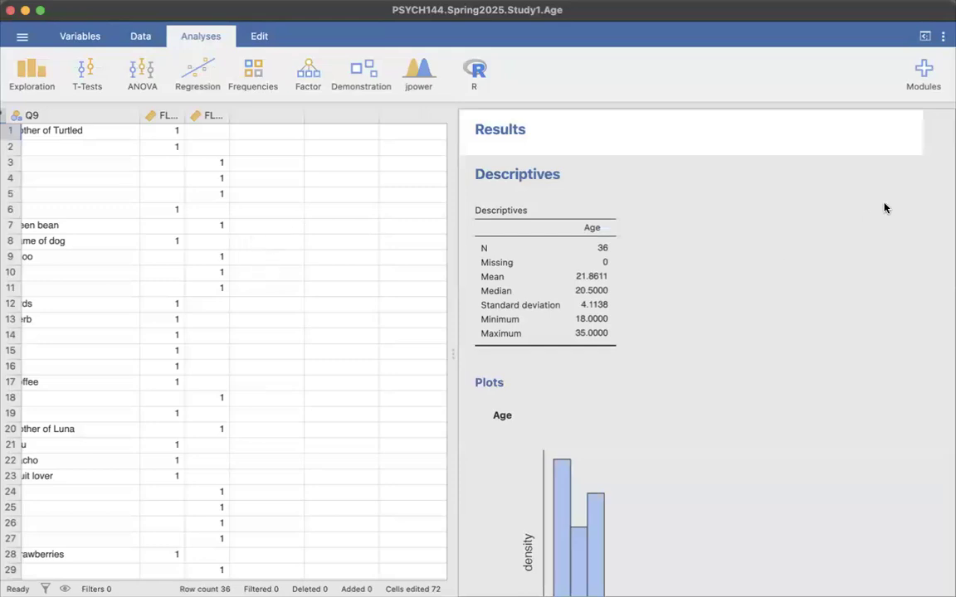
# Step: Replace Age with Gender as the analysed variable in the first Descriptives analysis
pyautogui.click(517, 291)
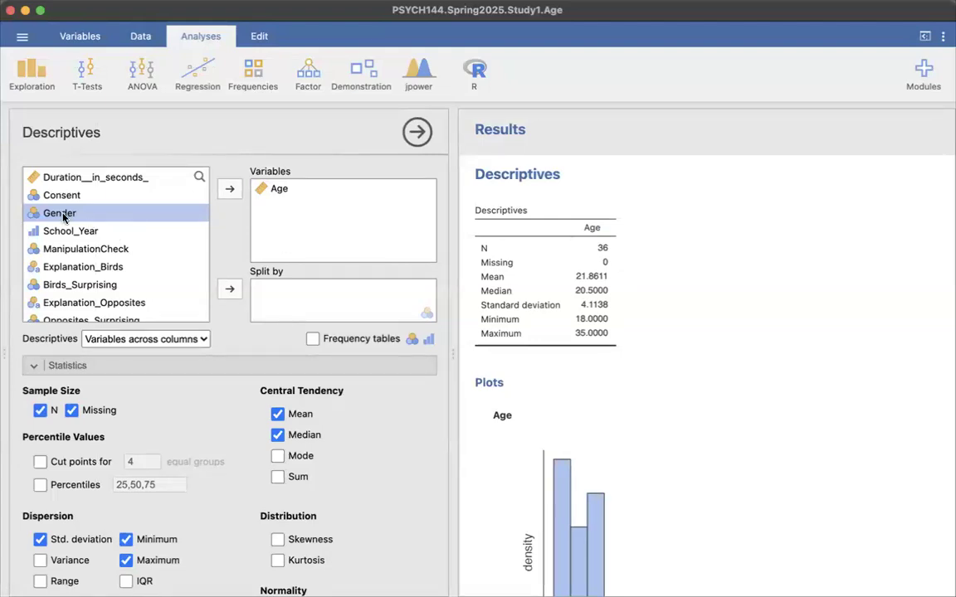
pyautogui.click(277, 189)
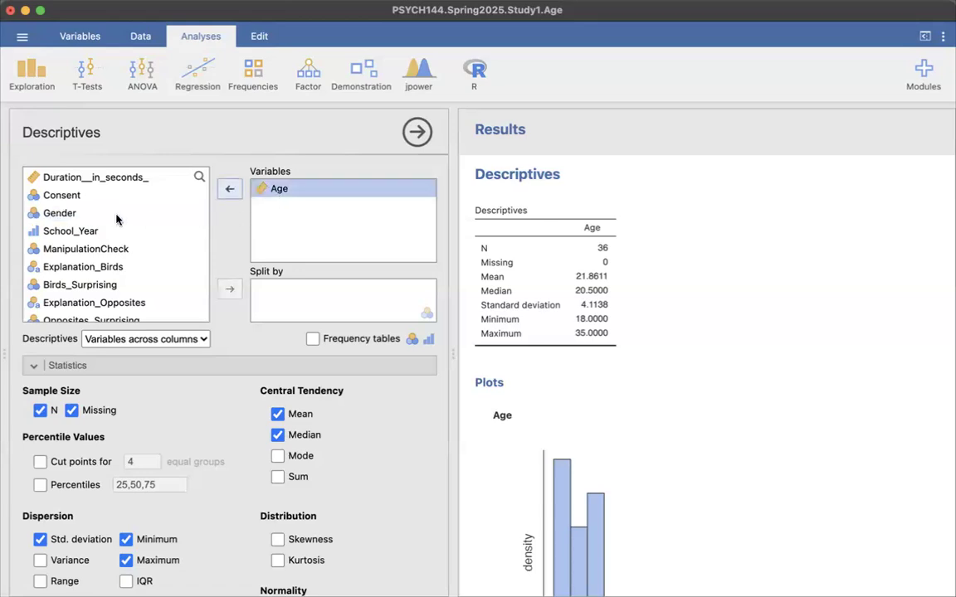
pyautogui.moveTo(117, 220); pyautogui.dragTo(101, 224)
pyautogui.click(64, 233)
pyautogui.click(221, 191)
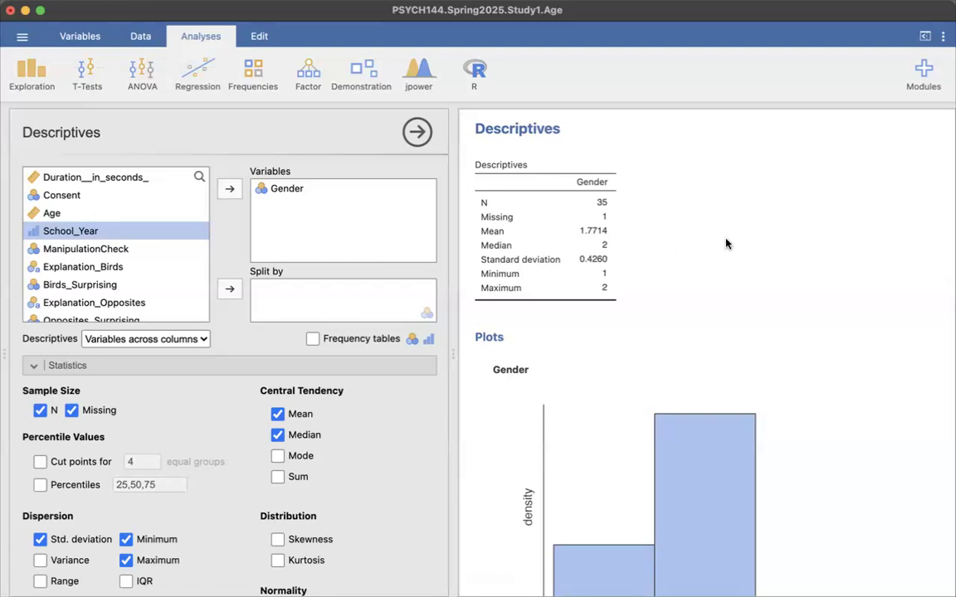
# Step: Remove the mean, median, standard deviation, minimum and maximum from the Gender statistics, keeping only N and Missing
pyautogui.scroll(-3, 302, 360)
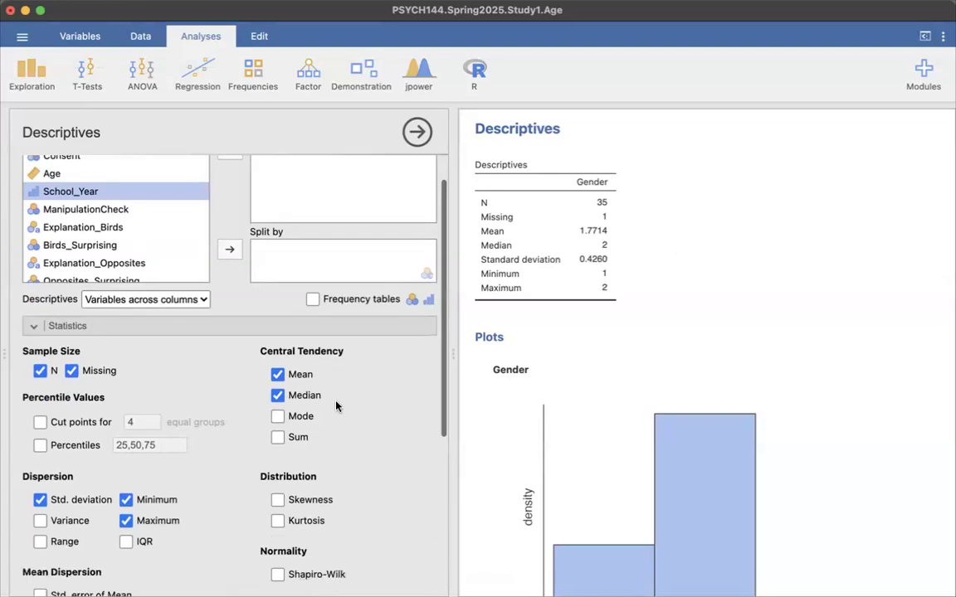
pyautogui.click(278, 292)
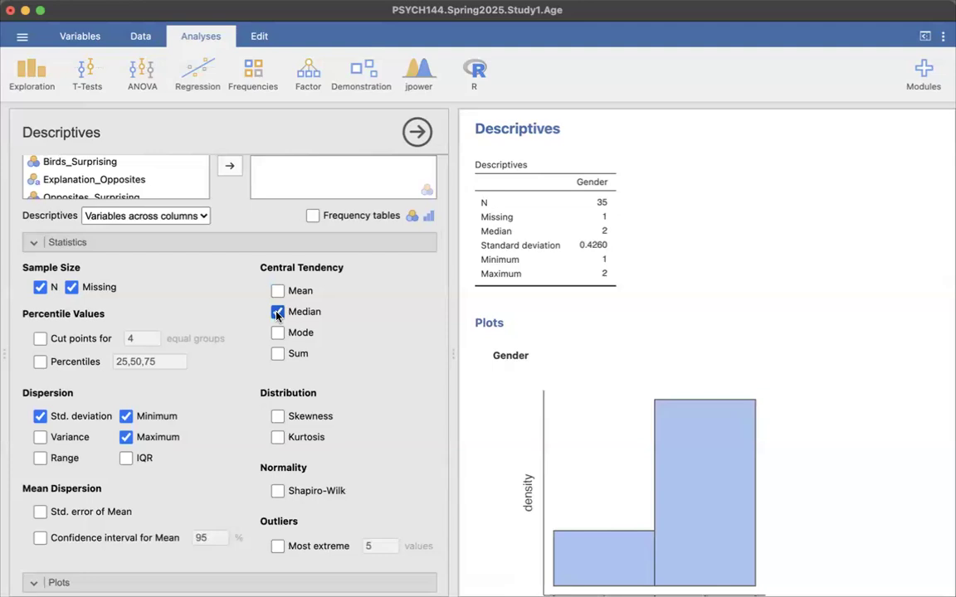
pyautogui.click(278, 313)
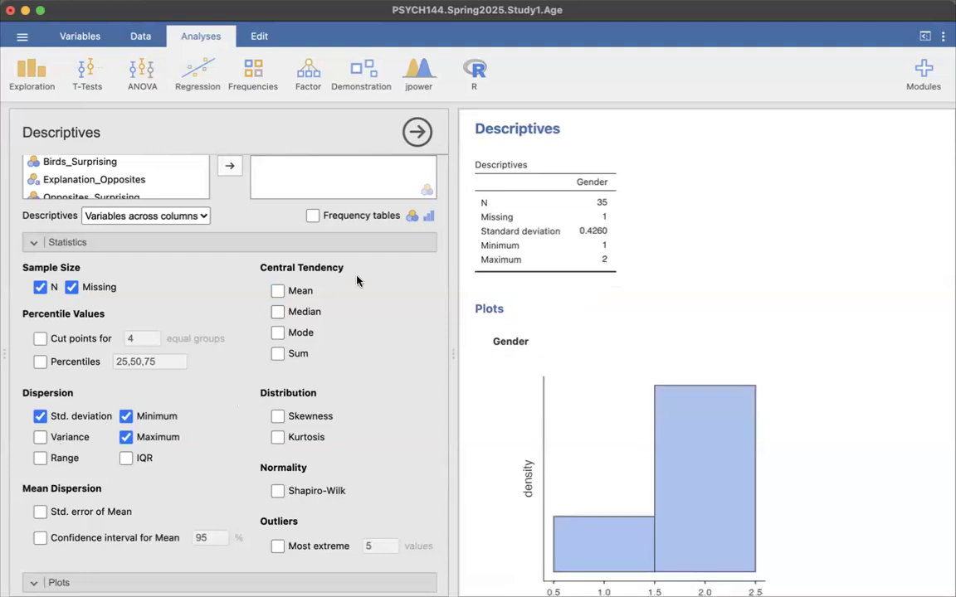
pyautogui.click(39, 416)
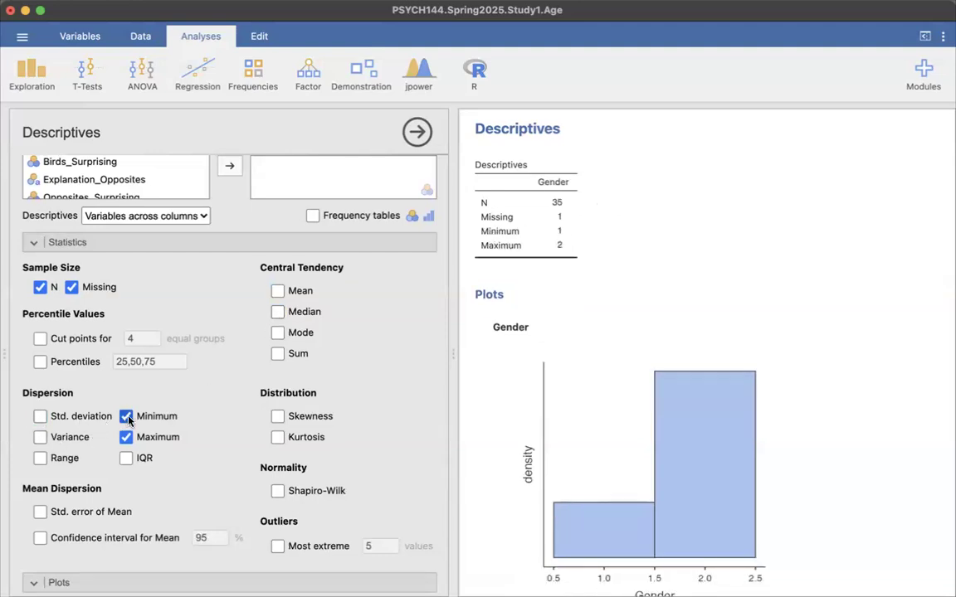
pyautogui.click(127, 418)
pyautogui.click(125, 437)
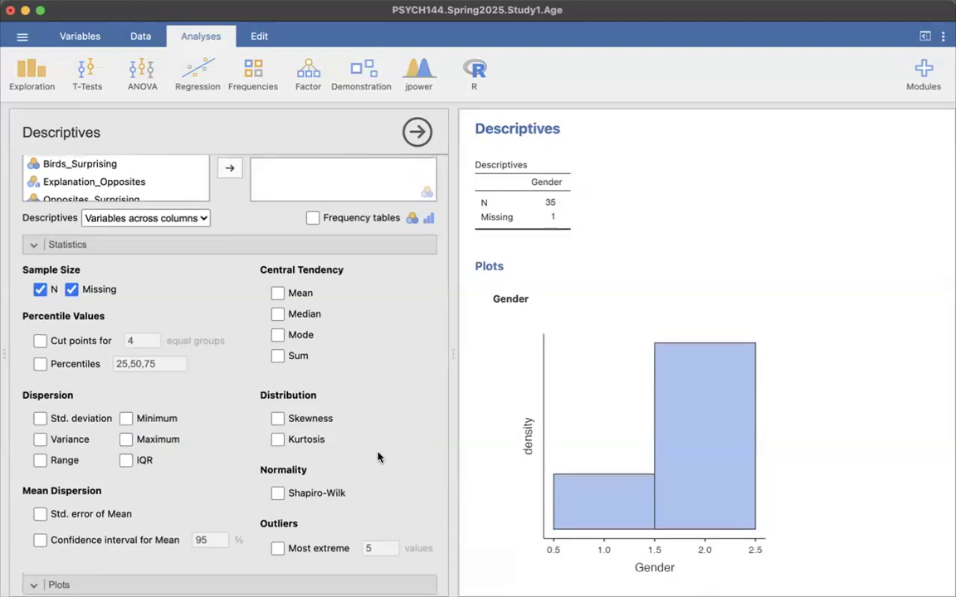
# Step: Add a frequency table for Gender and check it in the results
pyautogui.scroll(4, 378, 458)
pyautogui.scroll(1, 378, 455)
pyautogui.click(312, 339)
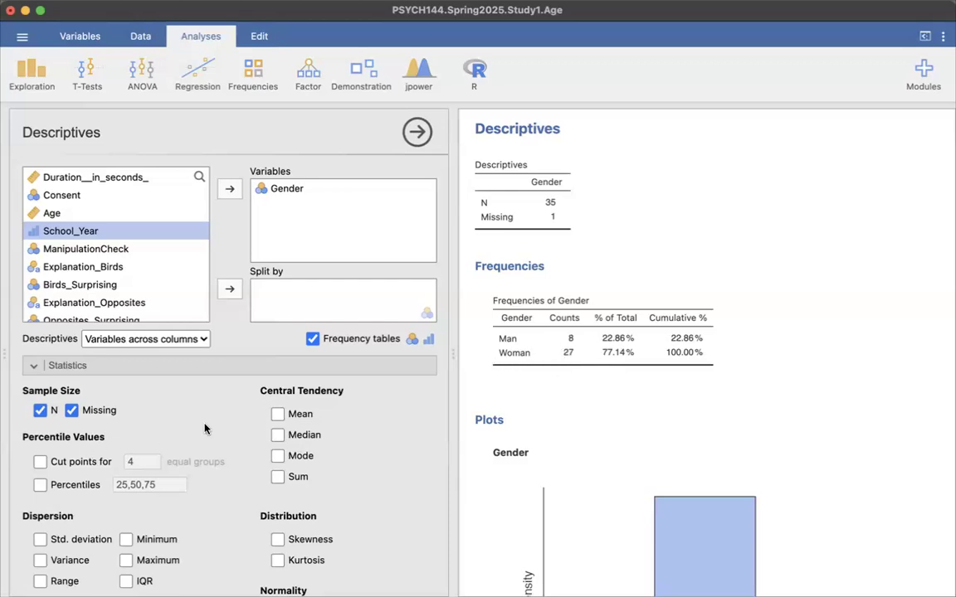
pyautogui.scroll(-3, 205, 407)
pyautogui.scroll(-1, 205, 426)
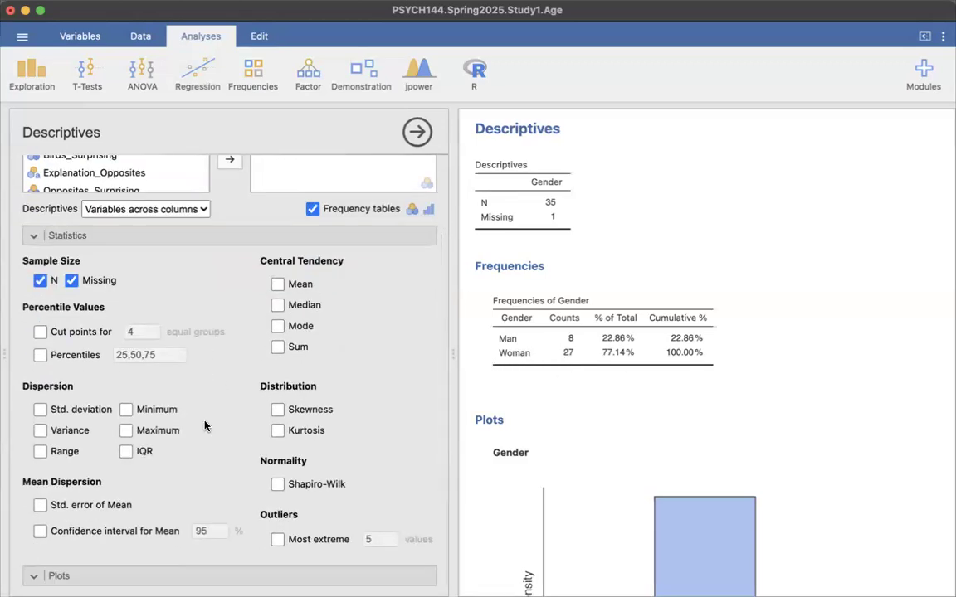
pyautogui.scroll(1, 205, 426)
pyautogui.scroll(2, 205, 426)
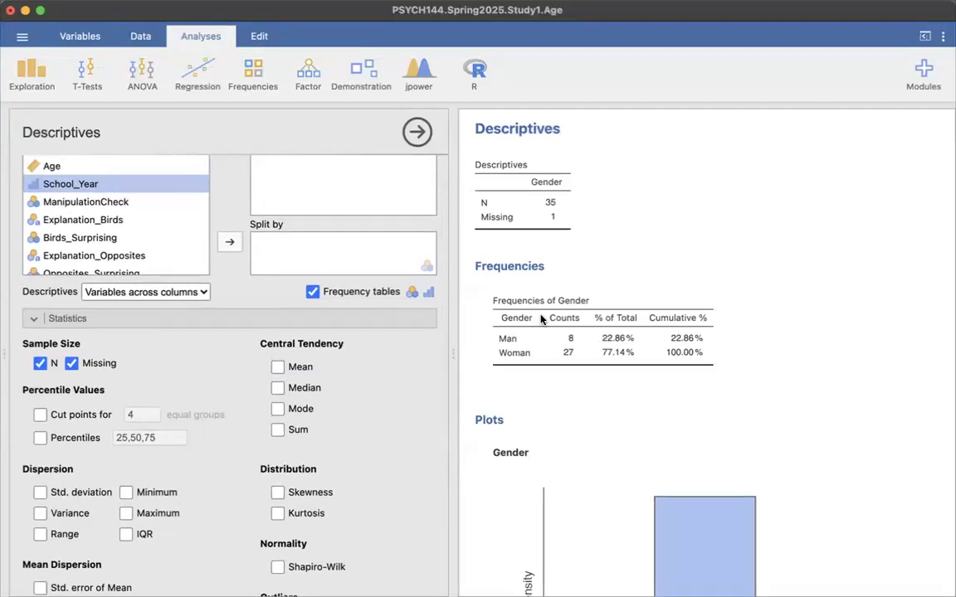
pyautogui.scroll(1, 514, 287)
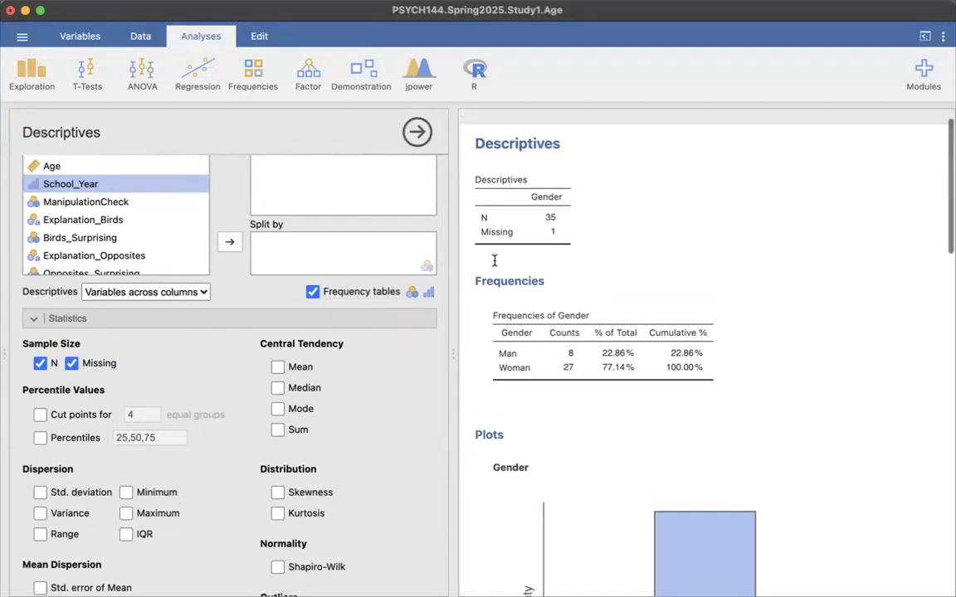
# Step: Delete the missing-value rule for code 99 from the Gender variable's setup
pyautogui.click(141, 38)
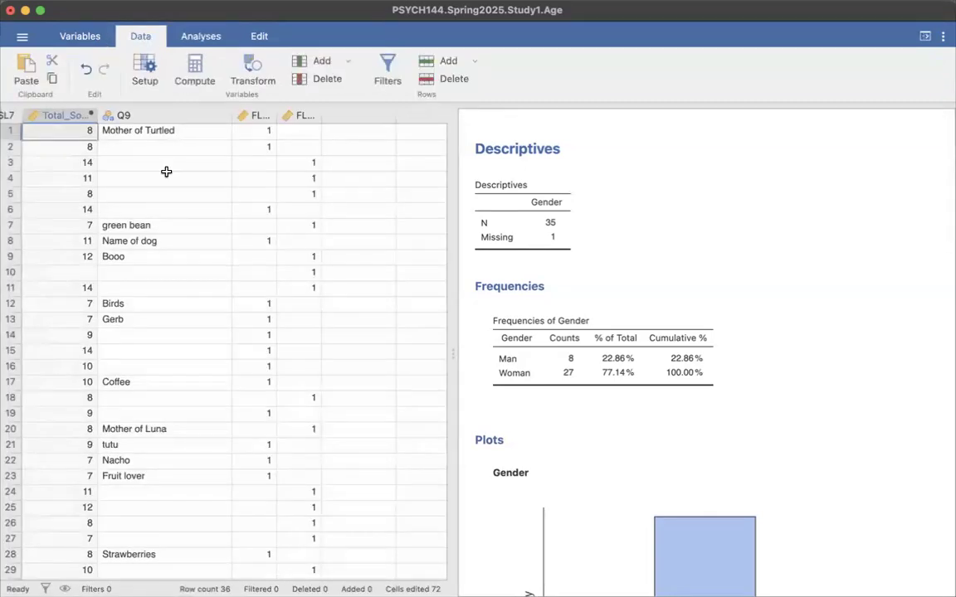
pyautogui.hscroll(-15, 165, 170)
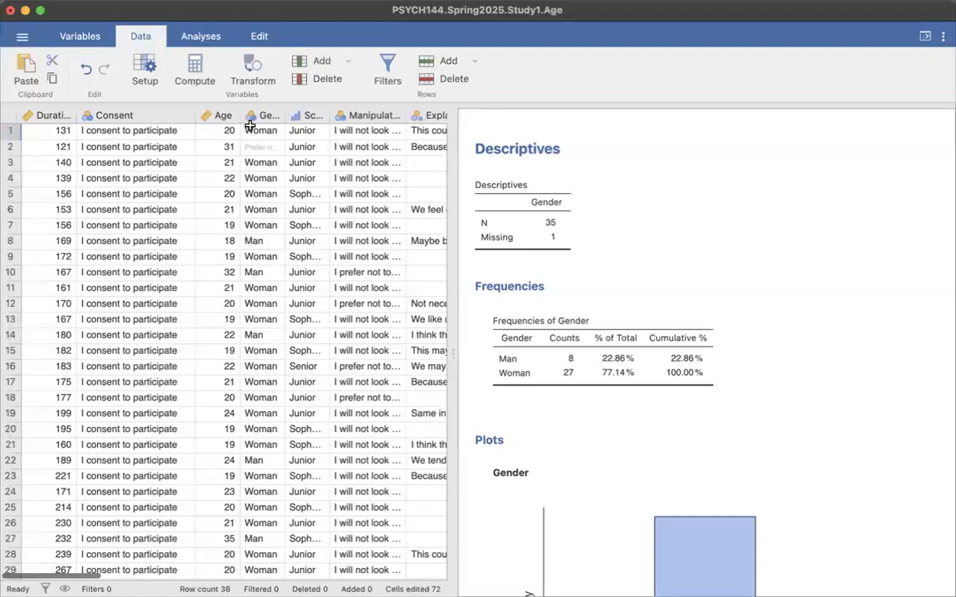
pyautogui.click(260, 119)
pyautogui.doubleClick(259, 116)
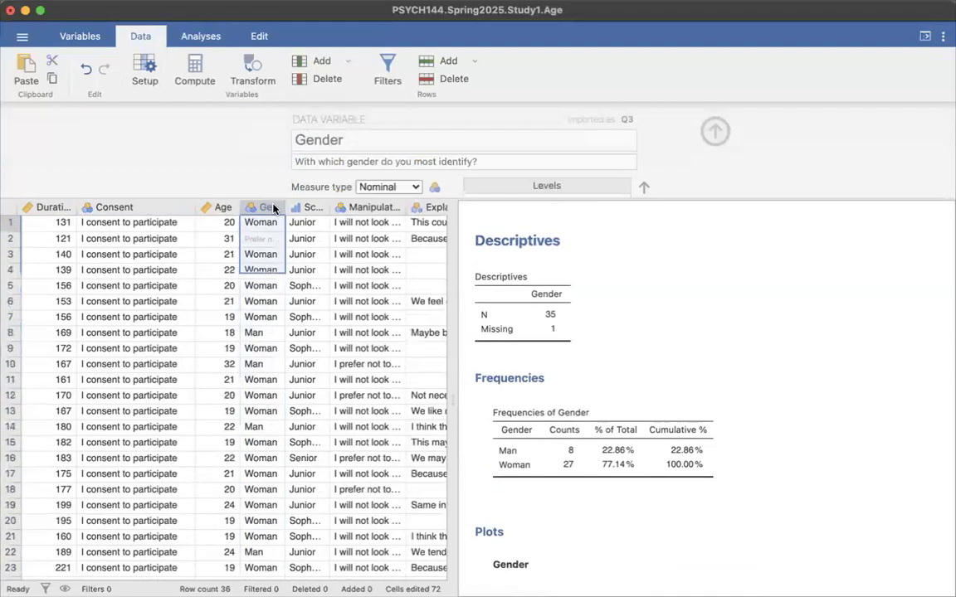
pyautogui.click(375, 235)
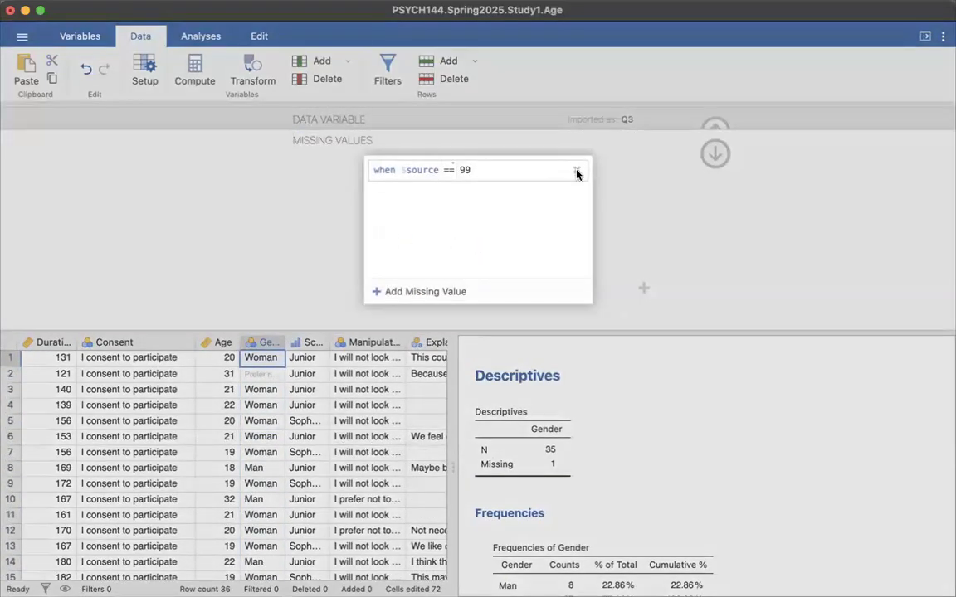
pyautogui.click(577, 170)
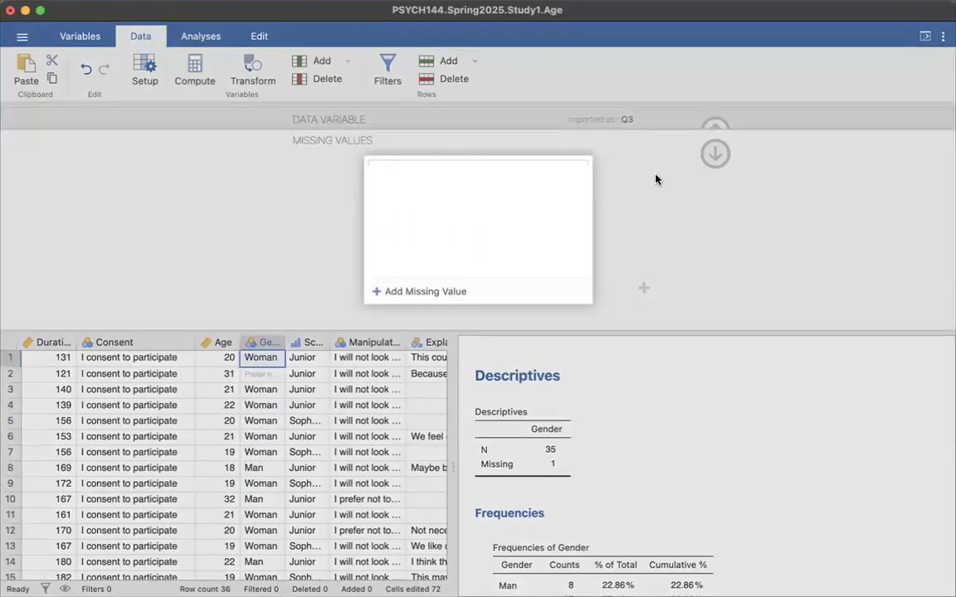
pyautogui.click(776, 112)
pyautogui.click(795, 115)
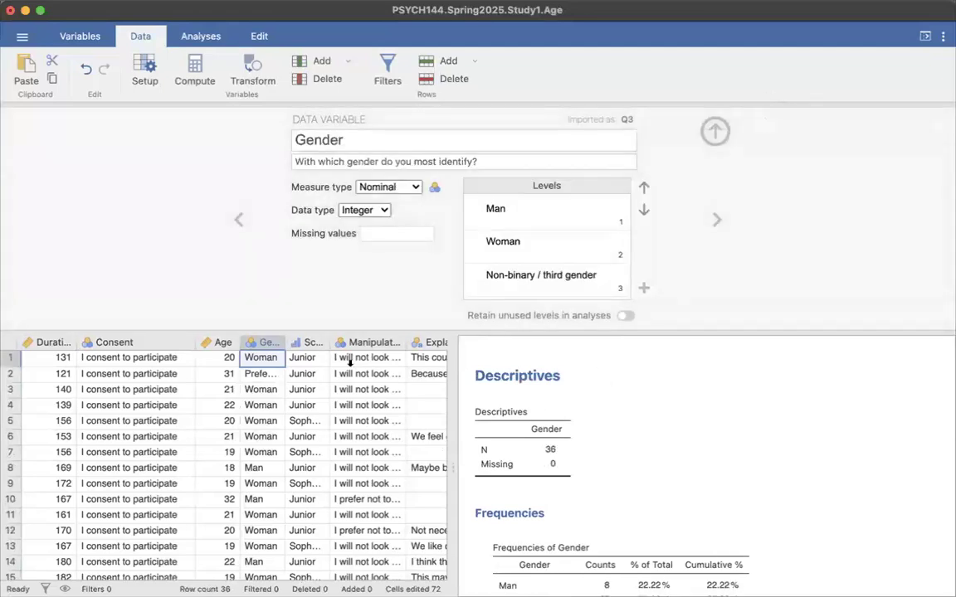
# Step: Reopen the Gender Descriptives analysis and replace its histogram with a bar plot
pyautogui.click(606, 488)
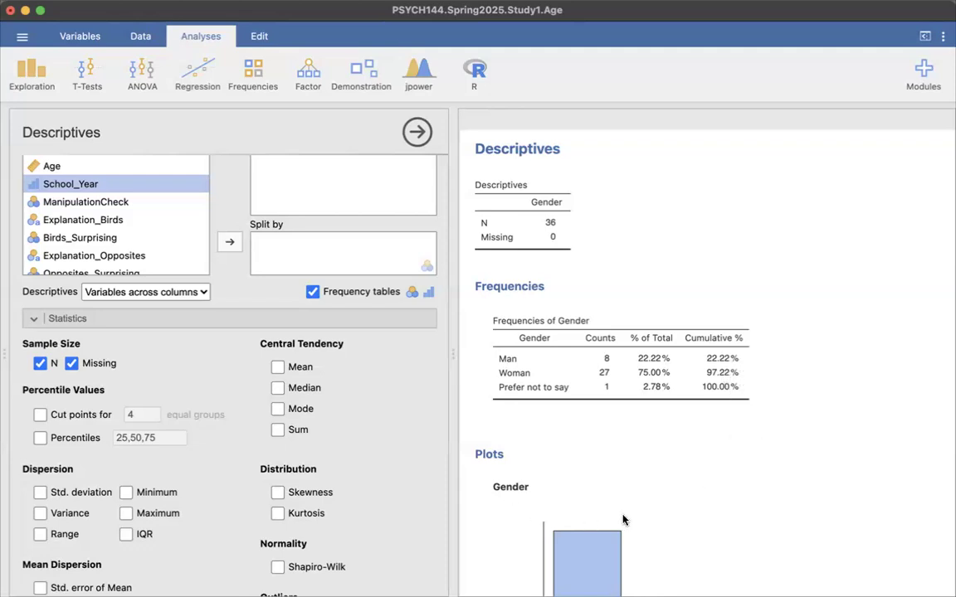
pyautogui.scroll(-3, 312, 433)
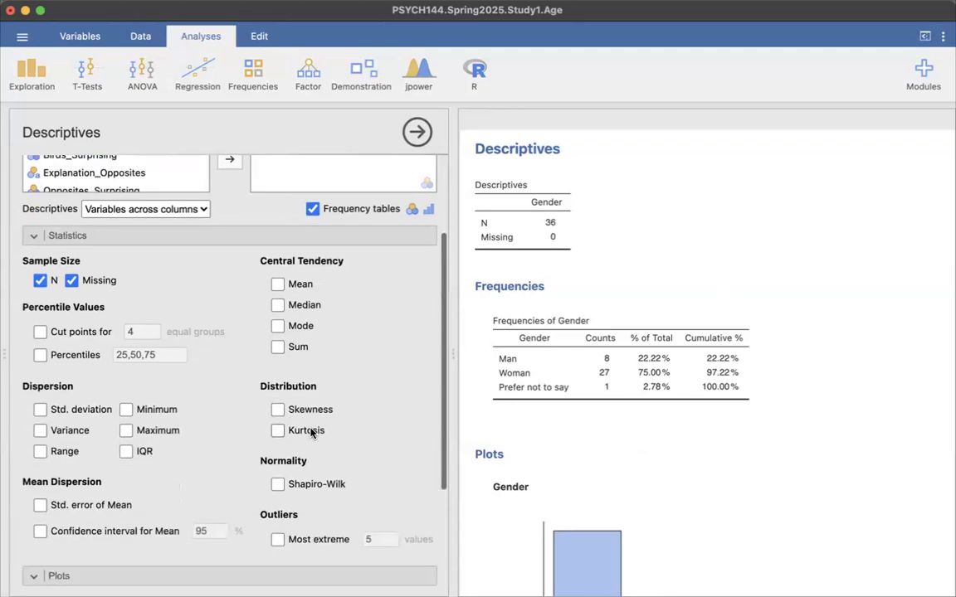
pyautogui.scroll(-6, 311, 433)
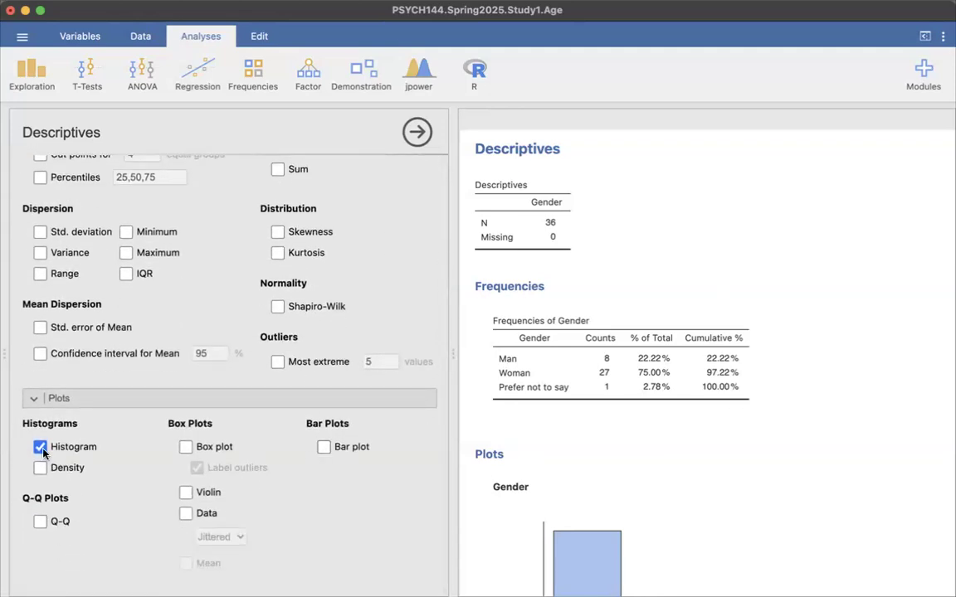
pyautogui.click(41, 448)
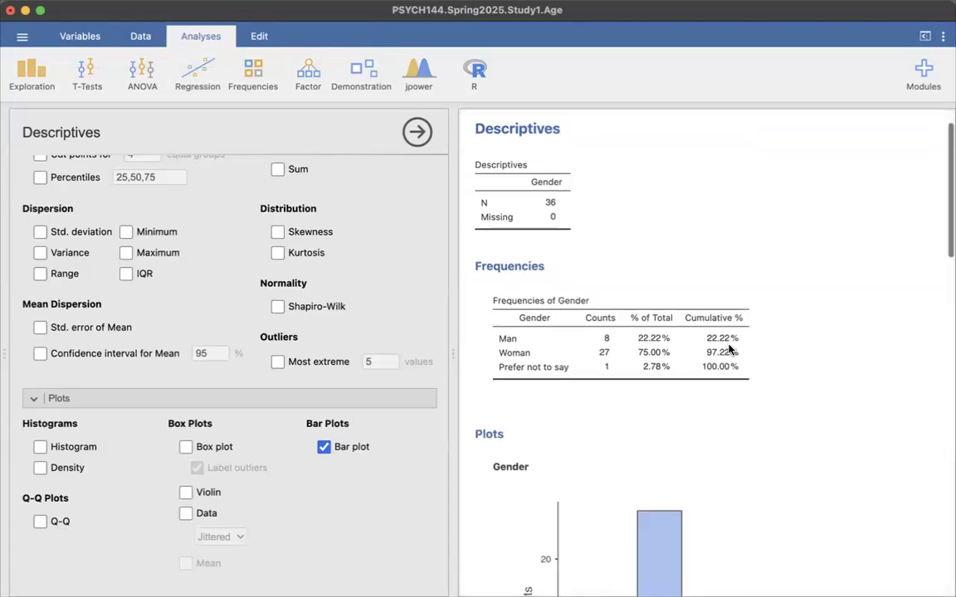
pyautogui.scroll(-3, 730, 332)
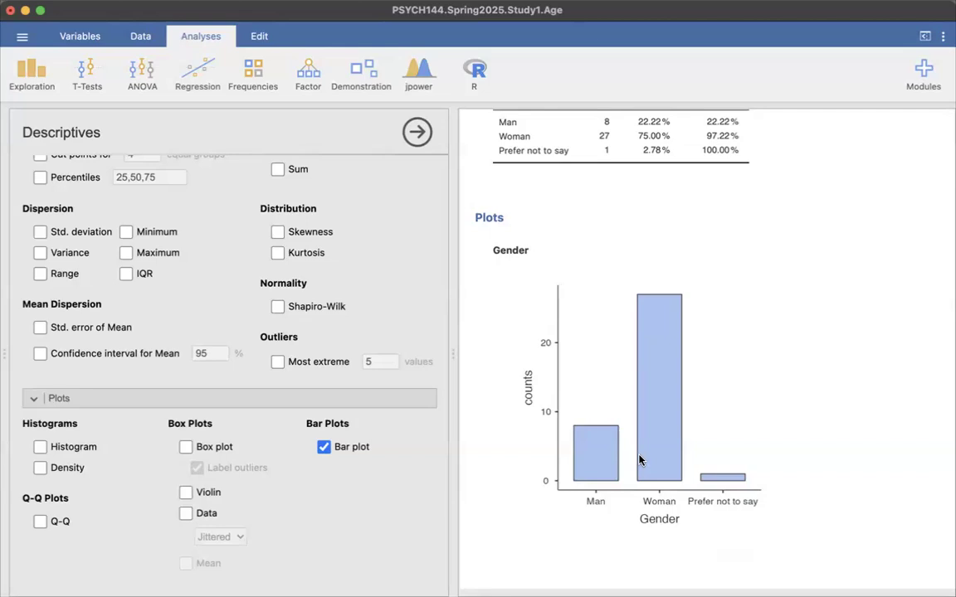
# Step: Remove the second Descriptives analysis with the Age density and box plots from the results
pyautogui.scroll(-8, 678, 441)
pyautogui.click(612, 390)
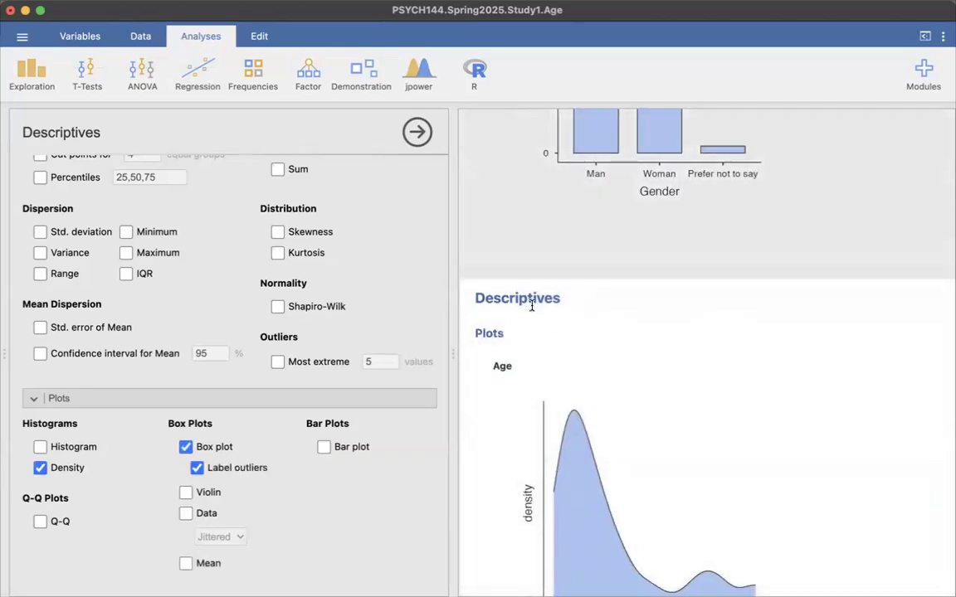
pyautogui.rightClick(478, 272)
pyautogui.click(578, 366)
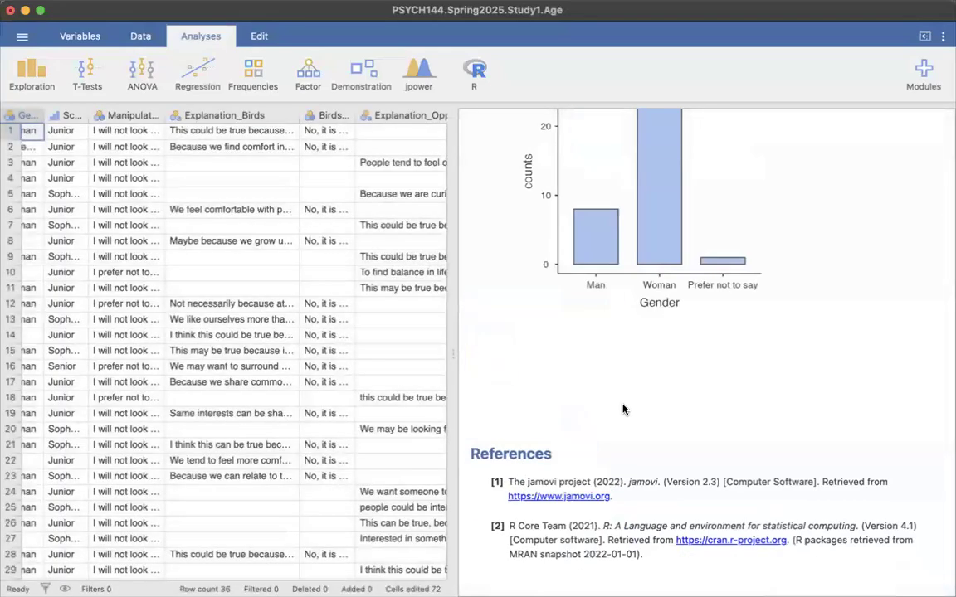
# Step: Look through the Gender descriptives, frequency table and bar plot in the results
pyautogui.scroll(4, 625, 408)
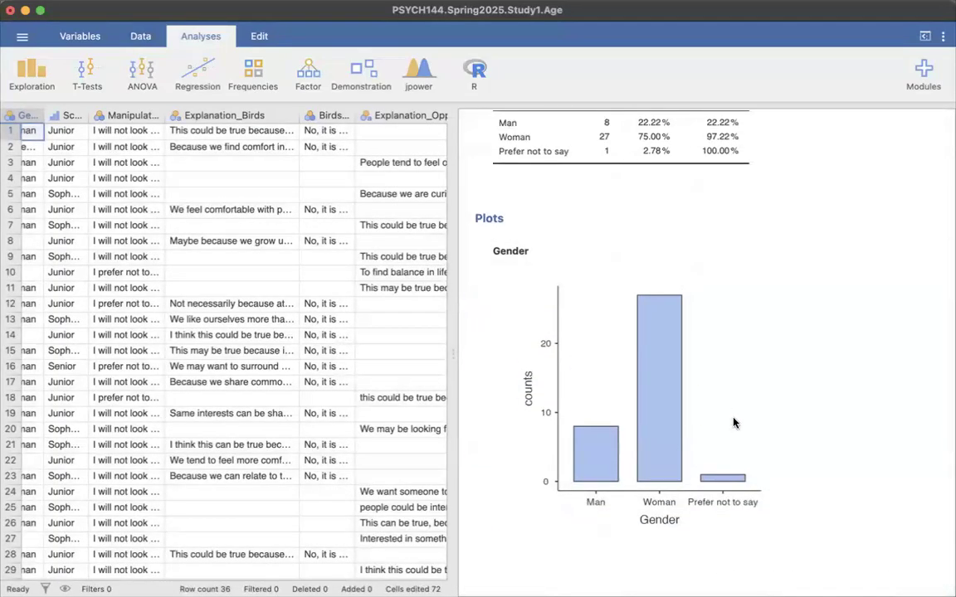
pyautogui.scroll(2, 733, 423)
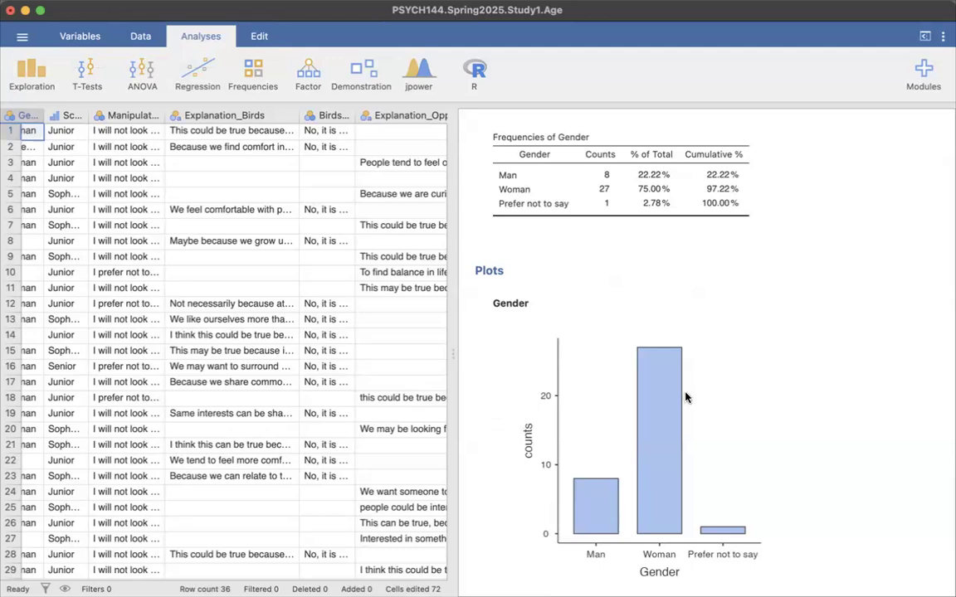
pyautogui.scroll(5, 662, 384)
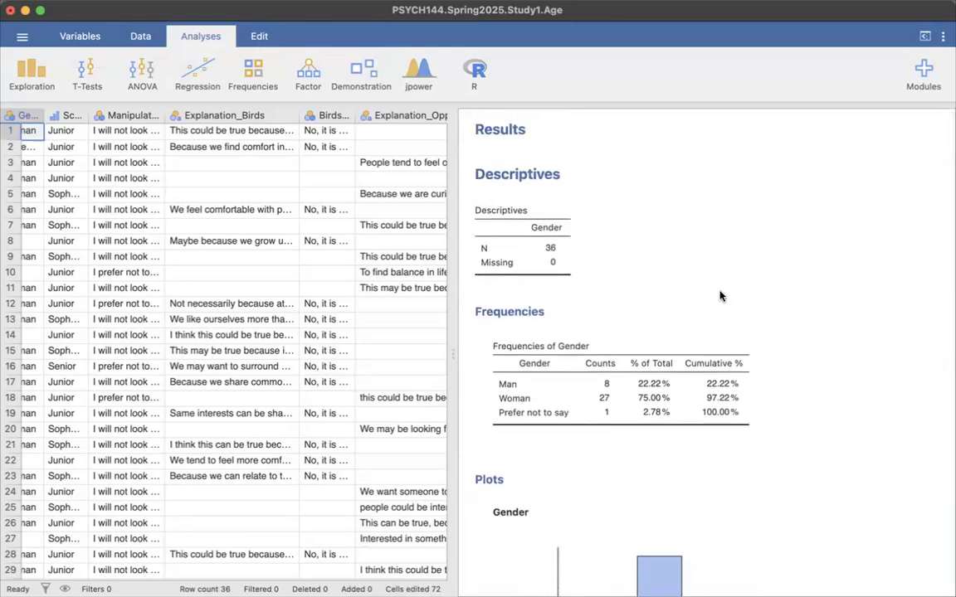
pyautogui.scroll(-10, 720, 297)
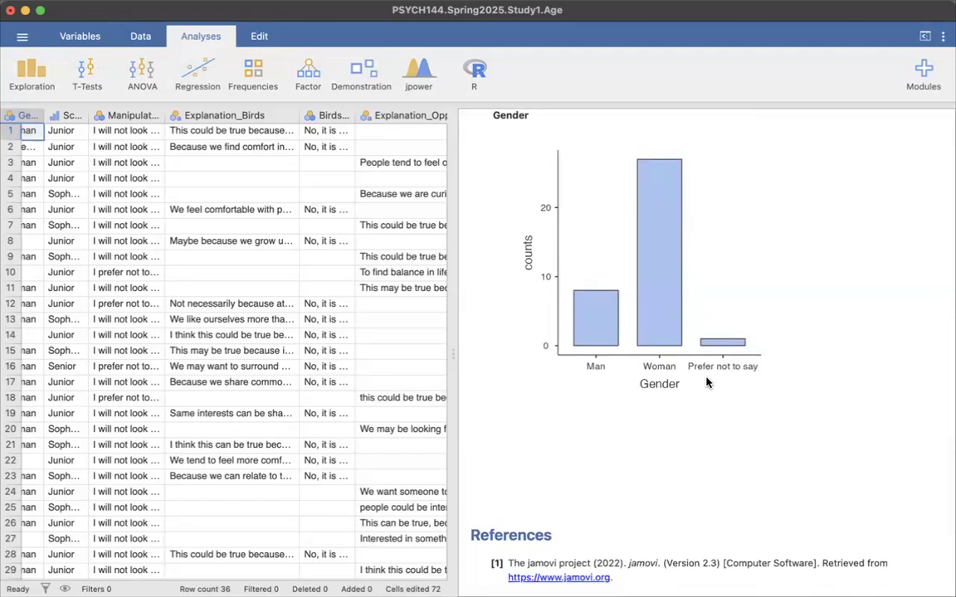
pyautogui.scroll(10, 672, 449)
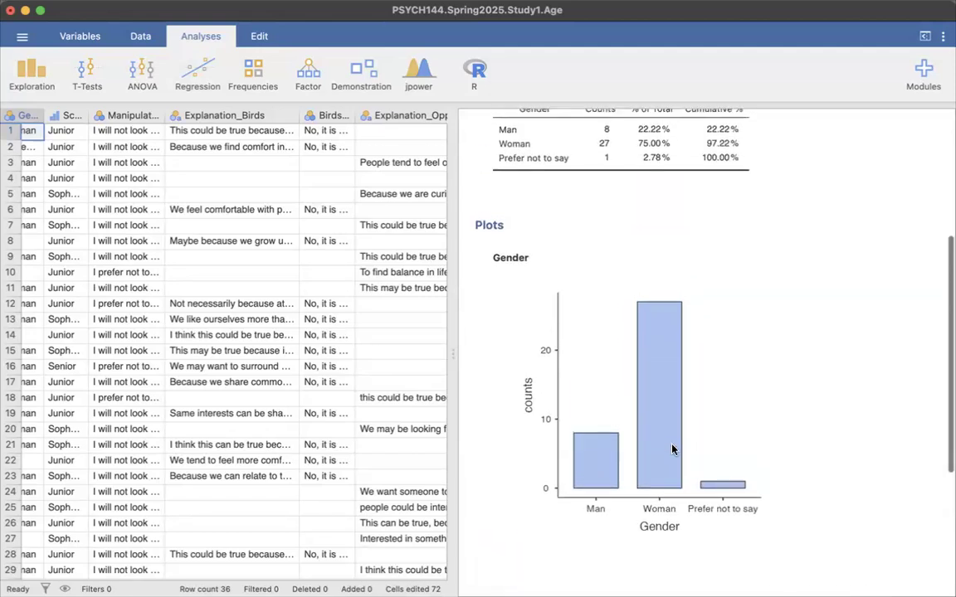
pyautogui.scroll(-8, 672, 448)
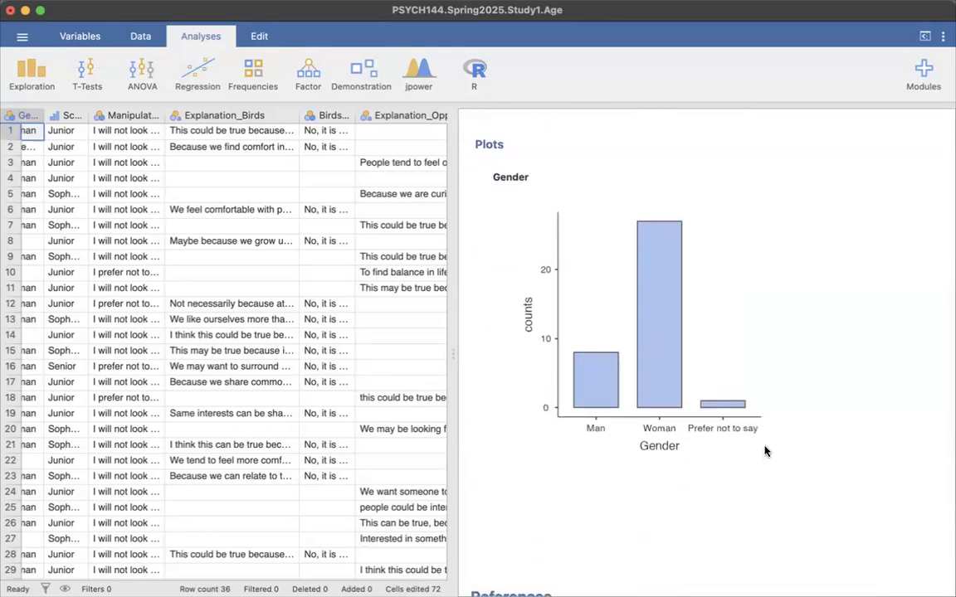
pyautogui.scroll(10, 765, 451)
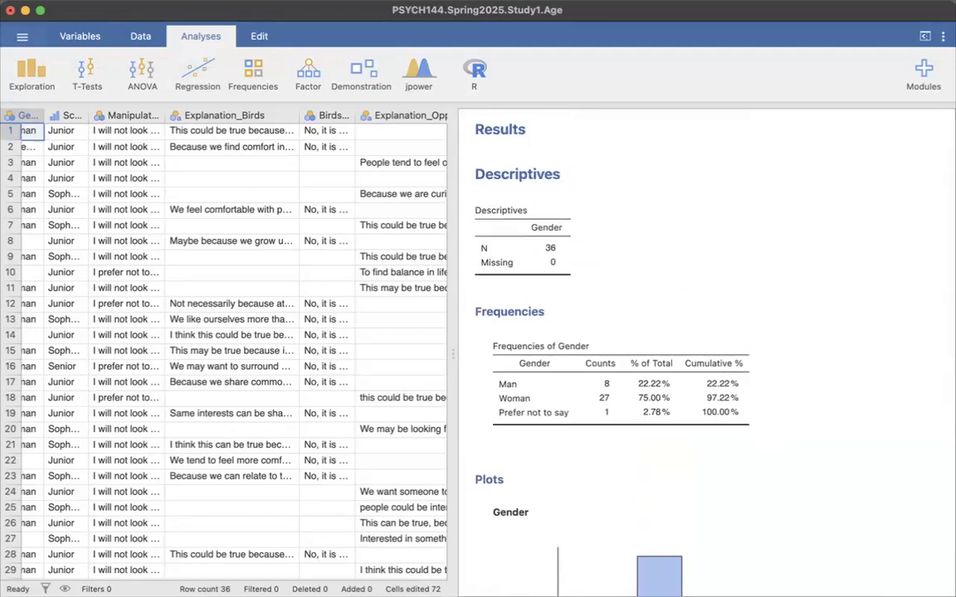
# Step: Save a copy of the Gender analysis as the jamovi file PSYCH144.Spring2025.Study1.Gender in Downloads
pyautogui.click(22, 35)
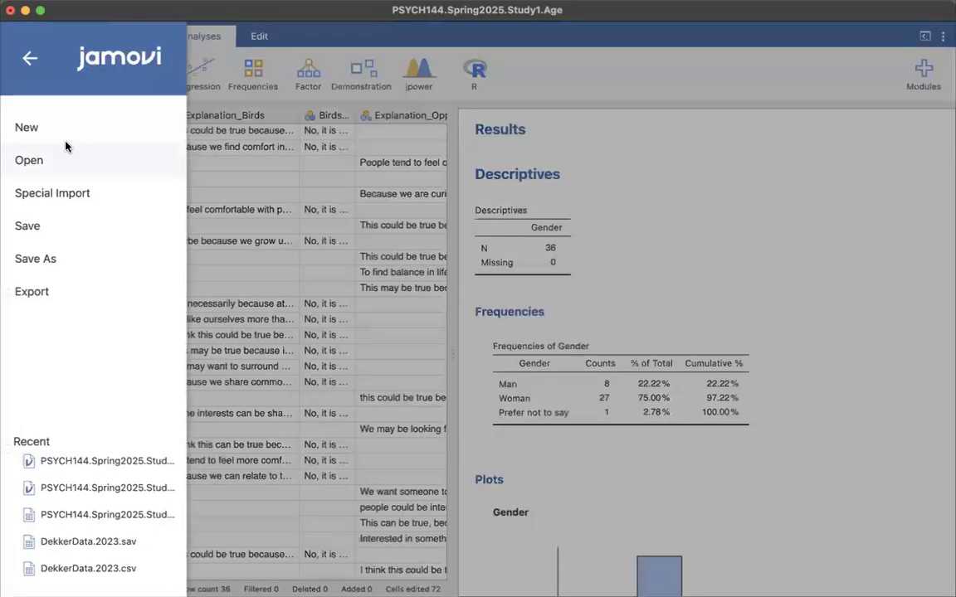
pyautogui.click(39, 260)
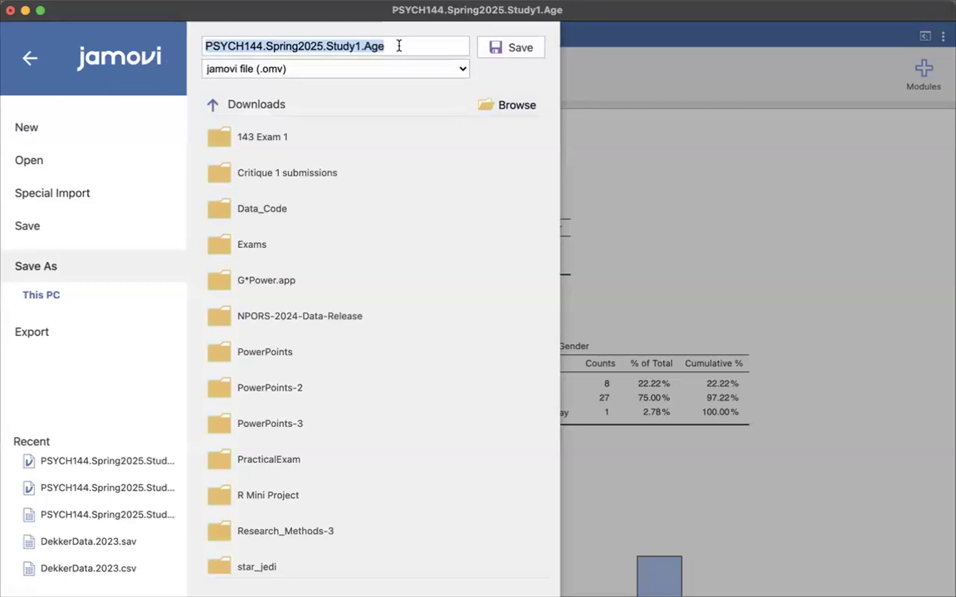
pyautogui.press('Right')
pyautogui.press('BackSpace')
pyautogui.press('BackSpace')
pyautogui.press('BackSpace')
pyautogui.write('Gender')
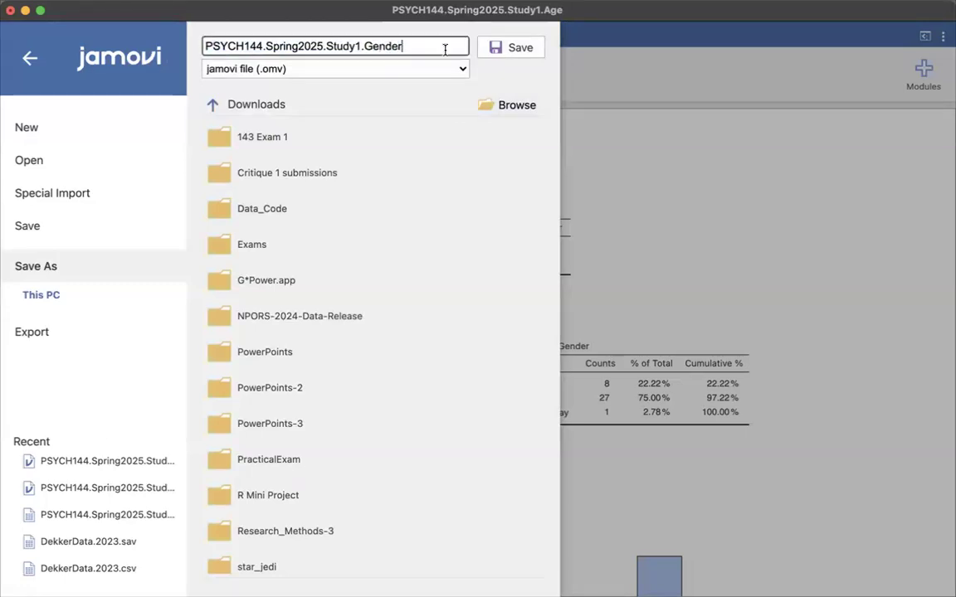
pyautogui.click(508, 47)
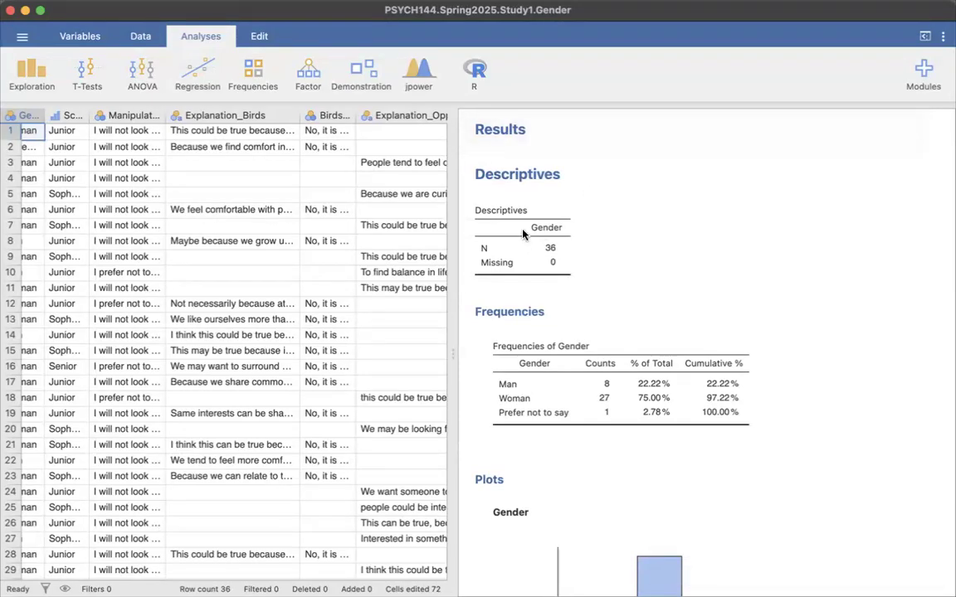
# Step: Reopen the Gender Descriptives analysis and replace Gender with School_Year as the analysed variable
pyautogui.click(537, 184)
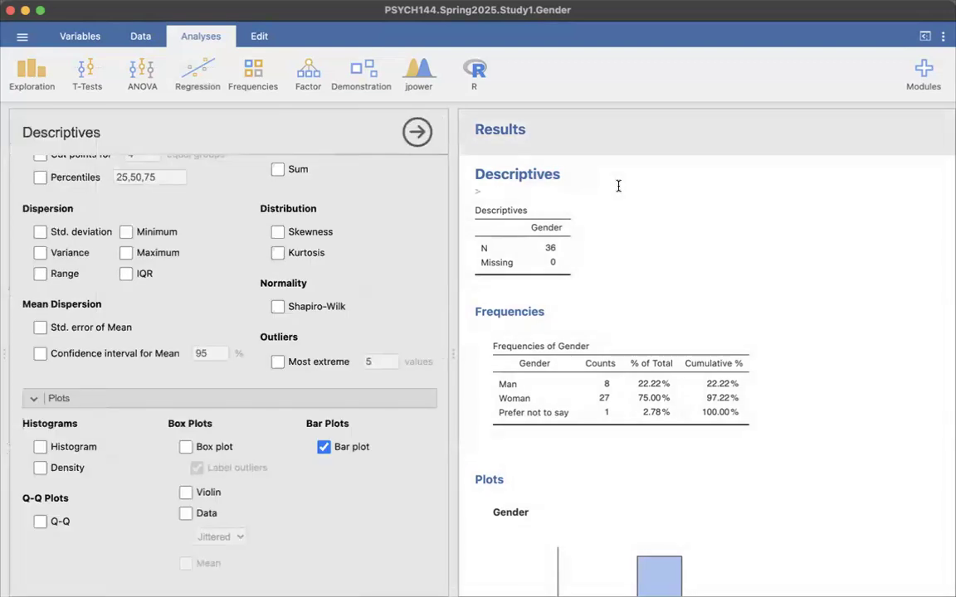
pyautogui.scroll(5, 303, 280)
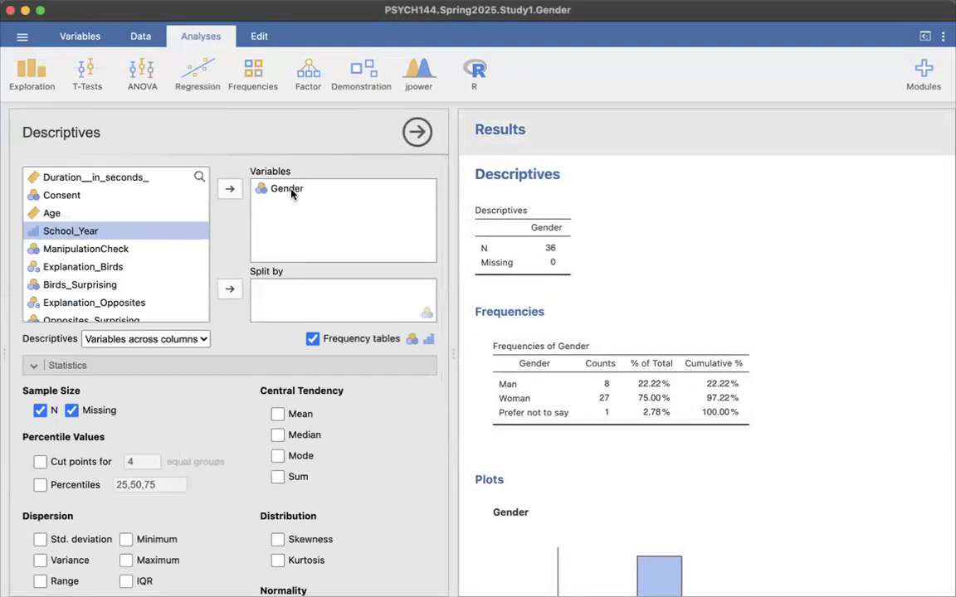
pyautogui.click(264, 189)
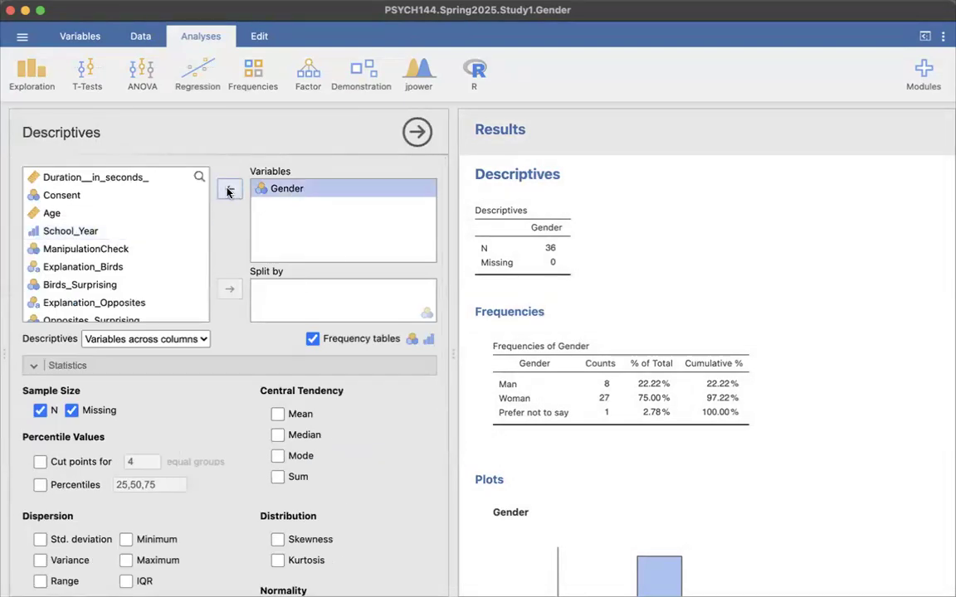
pyautogui.click(229, 191)
pyautogui.click(179, 249)
pyautogui.click(231, 190)
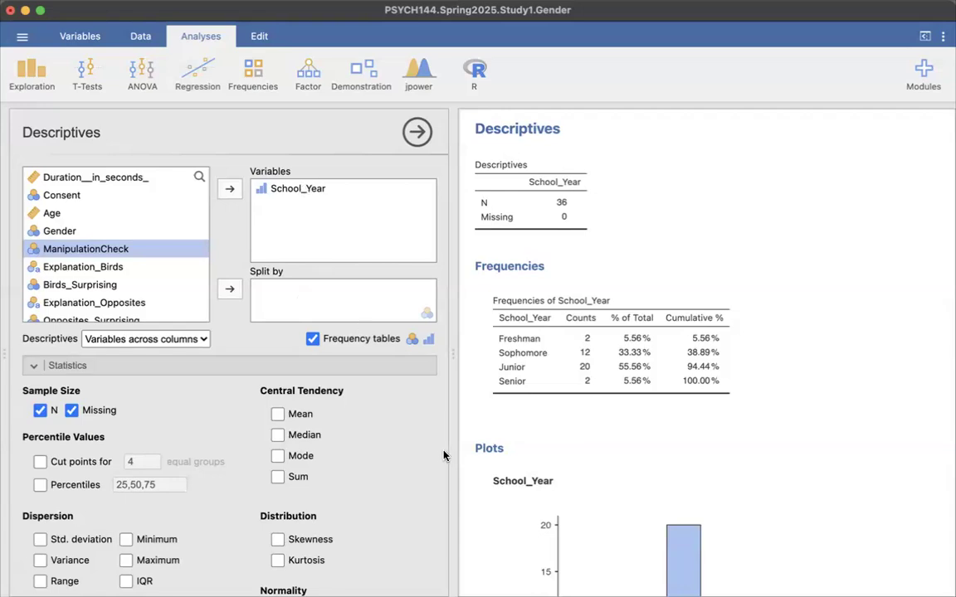
# Step: Add the median to the School_Year descriptive statistics
pyautogui.scroll(-2, 285, 401)
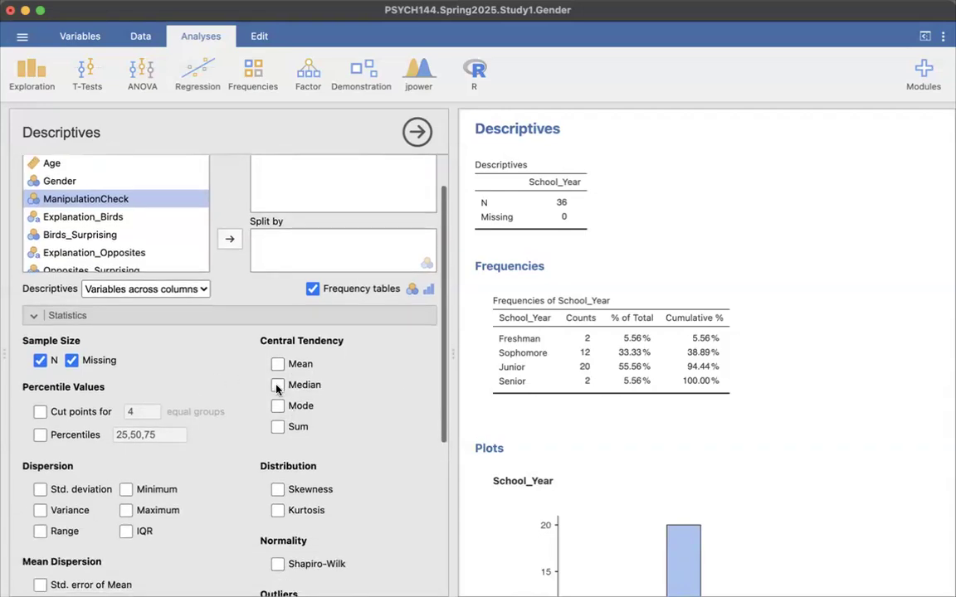
pyautogui.click(280, 385)
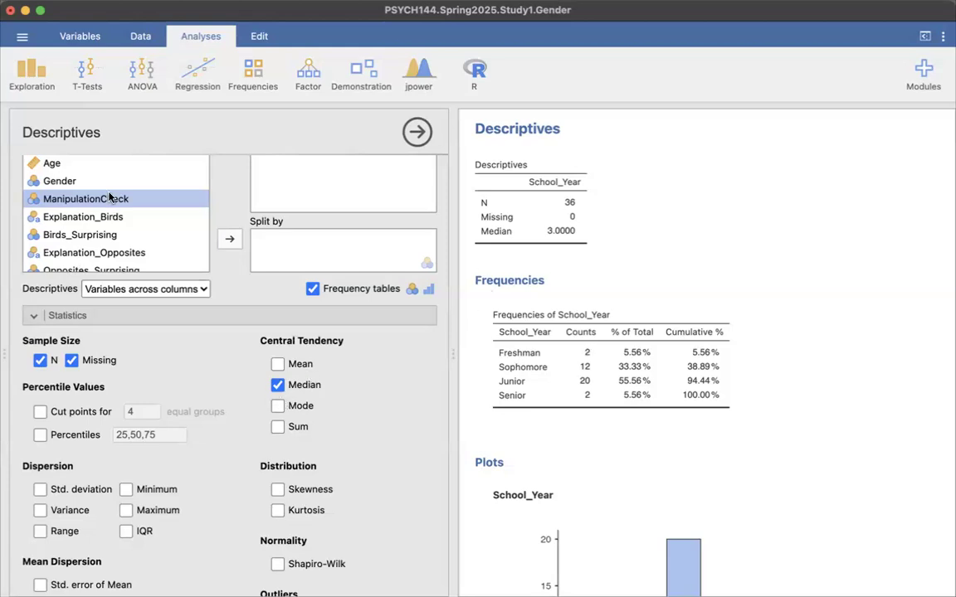
pyautogui.scroll(2, 249, 224)
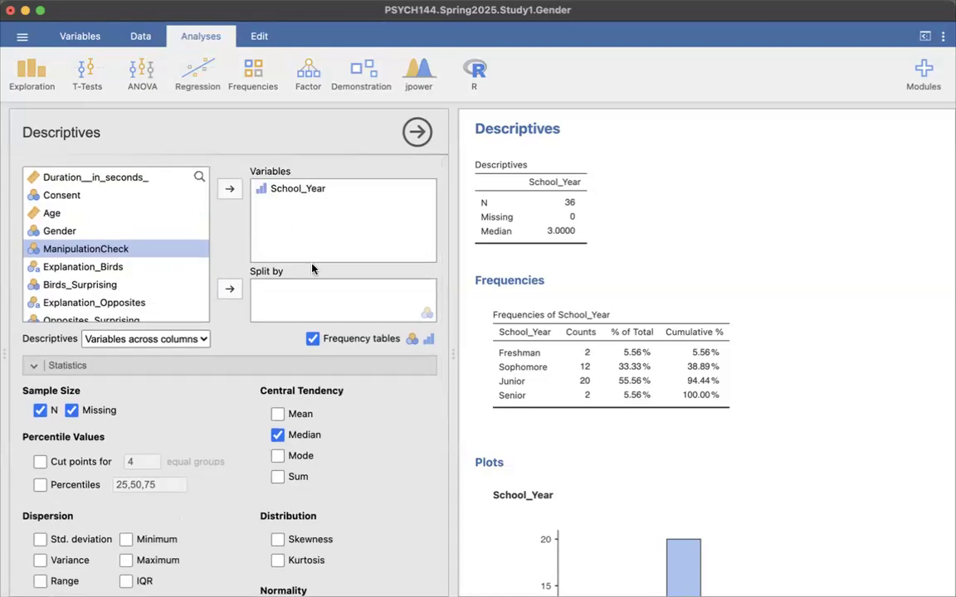
# Step: Try the range and IQR as dispersion statistics for School_Year and remove both again
pyautogui.scroll(-4, 284, 325)
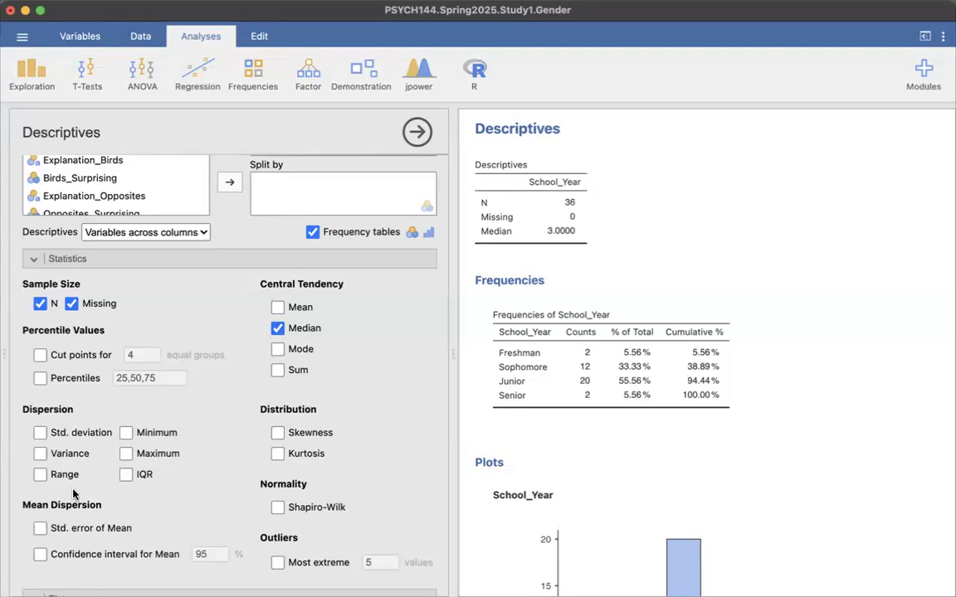
pyautogui.click(41, 476)
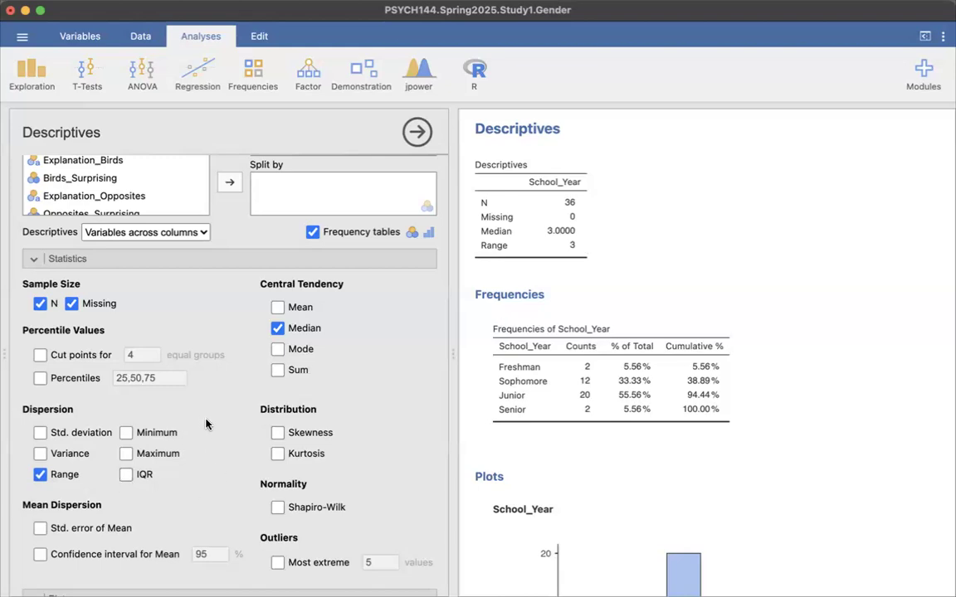
pyautogui.click(126, 475)
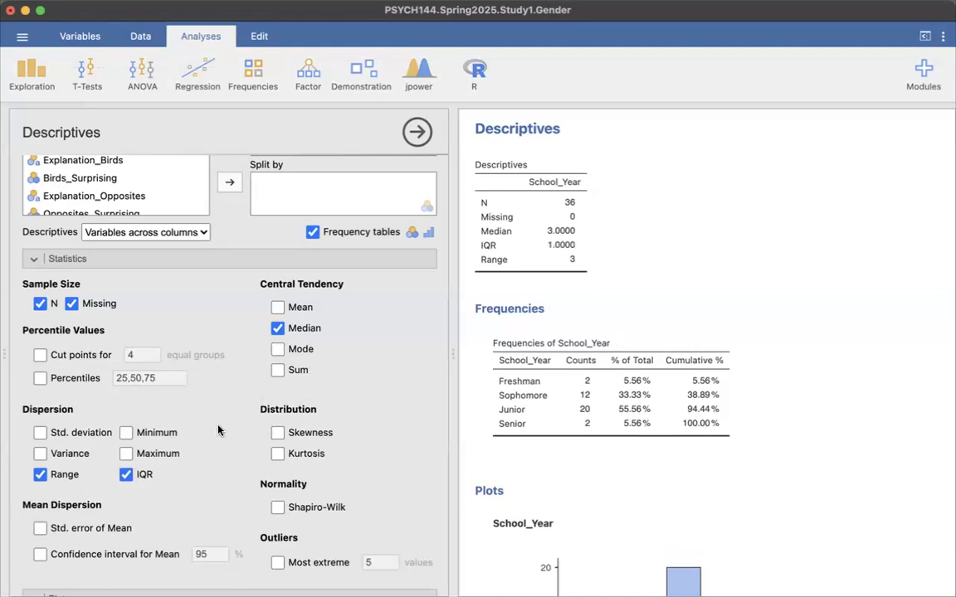
pyautogui.click(125, 475)
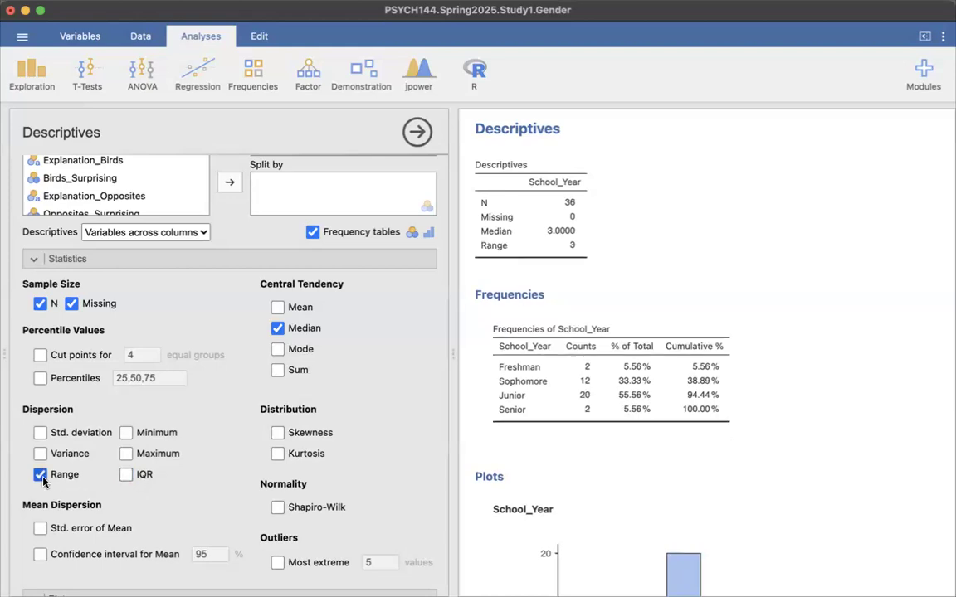
pyautogui.click(41, 475)
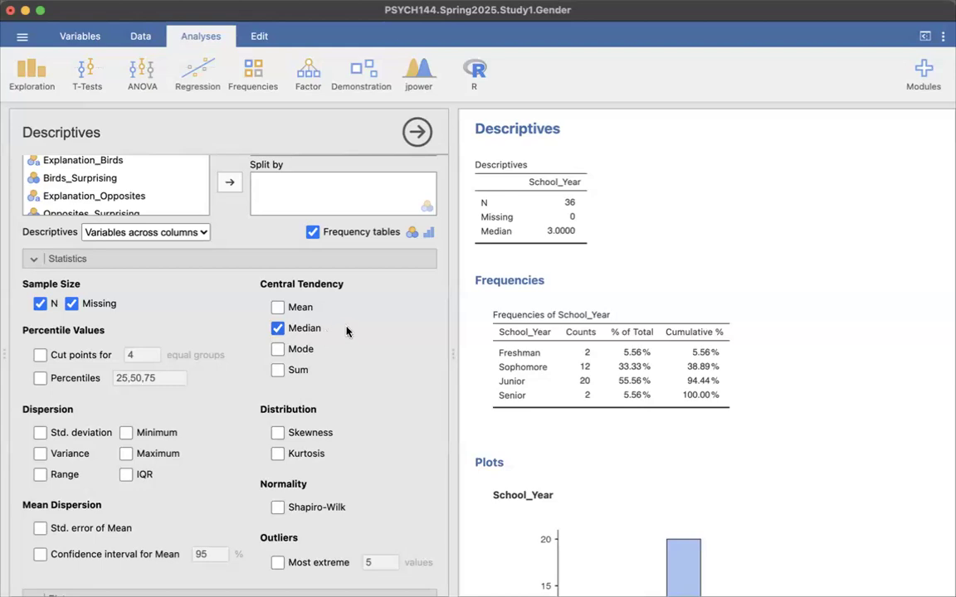
# Step: Add the mode to the School_Year descriptive statistics
pyautogui.click(343, 354)
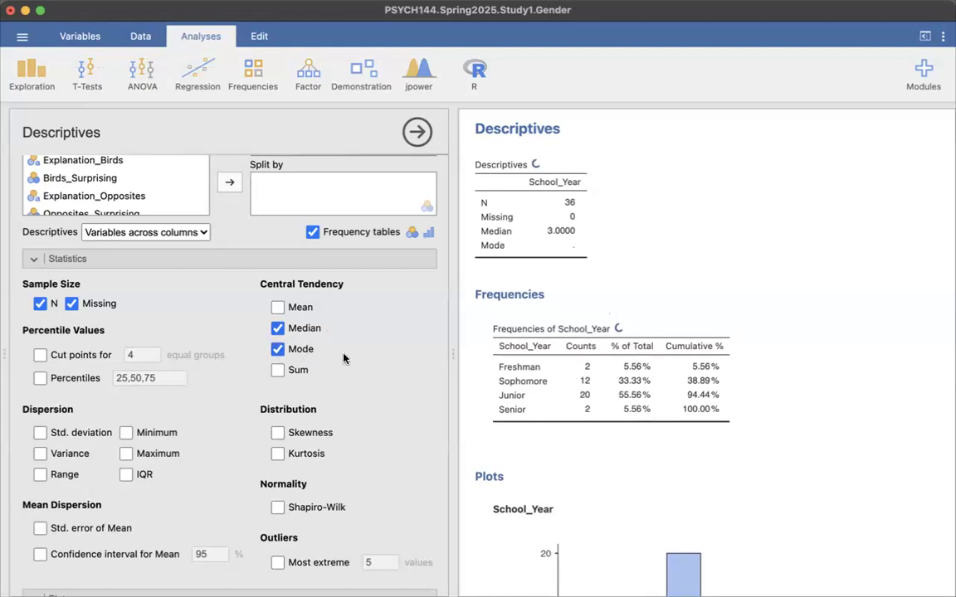
pyautogui.scroll(-5, 323, 366)
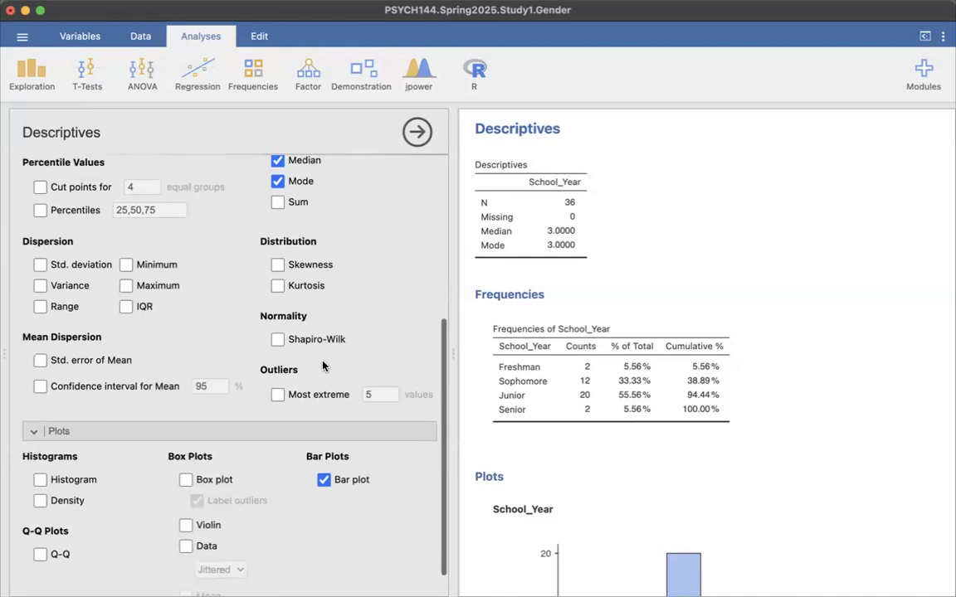
pyautogui.scroll(5, 322, 366)
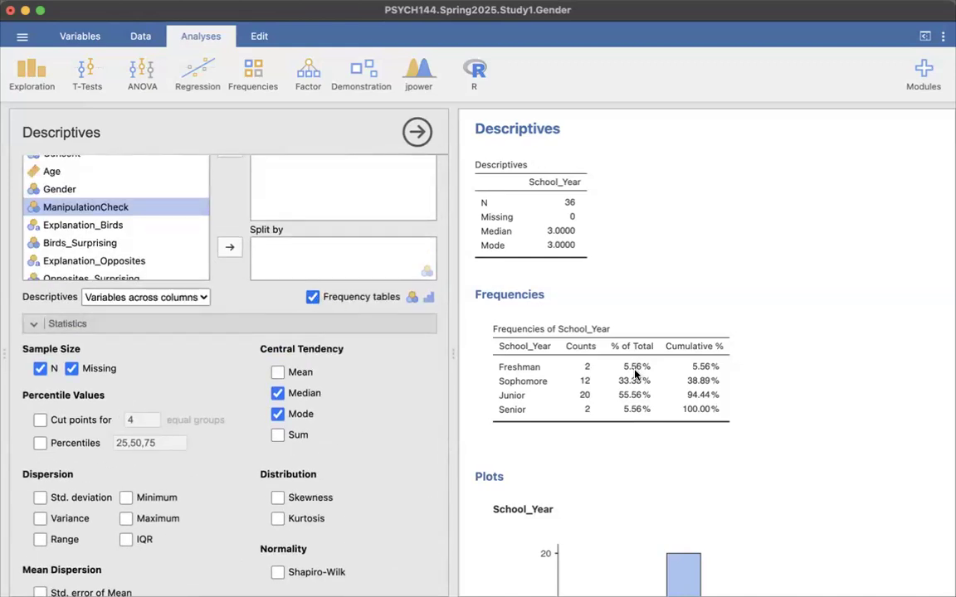
pyautogui.scroll(2, 636, 375)
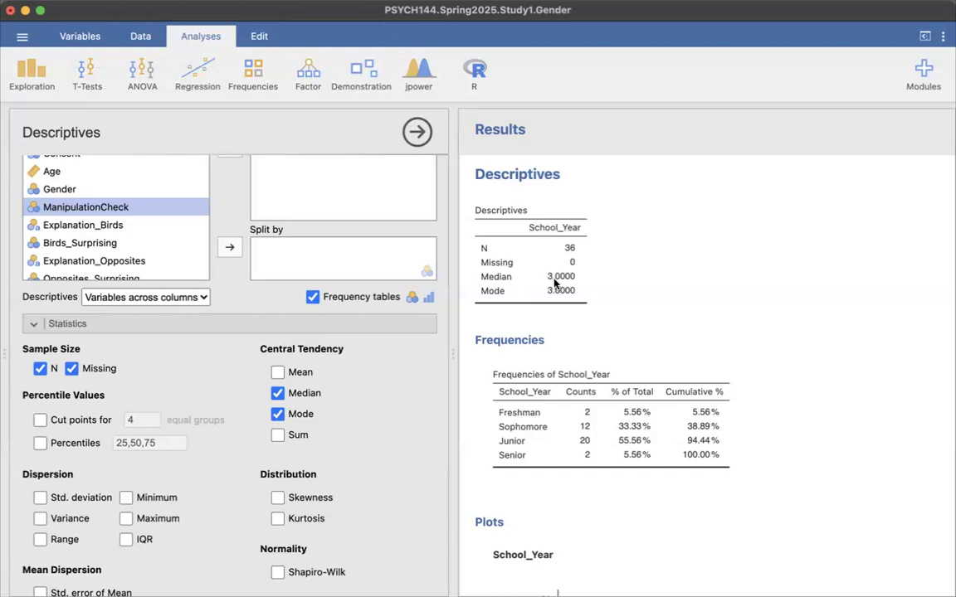
# Step: Check how the School_Year levels are coded in its variable setup, and return to the Descriptives analysis
pyautogui.click(128, 36)
pyautogui.hscroll(1, 177, 172)
pyautogui.hscroll(-2, 176, 173)
pyautogui.doubleClick(98, 115)
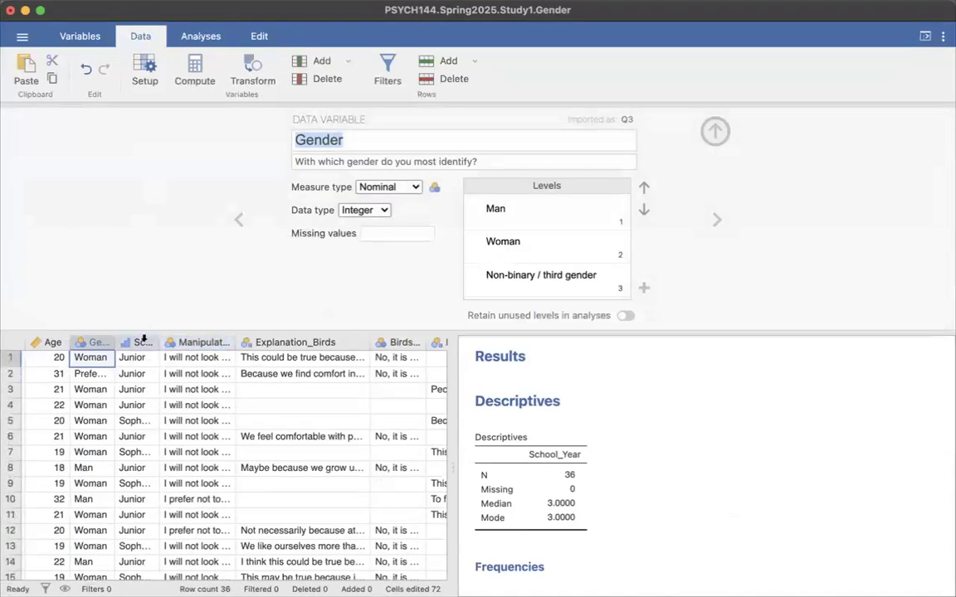
pyautogui.click(137, 342)
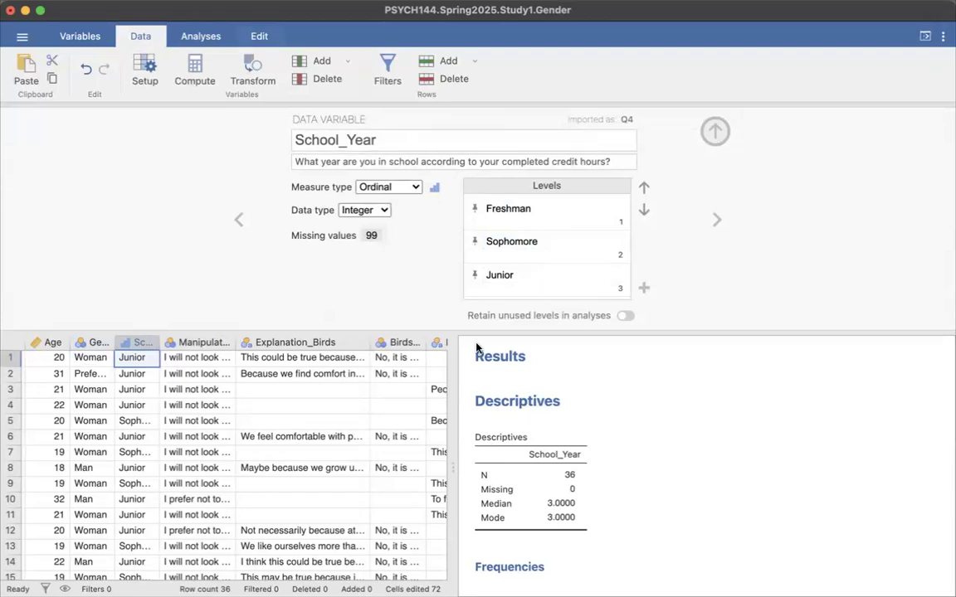
pyautogui.click(607, 427)
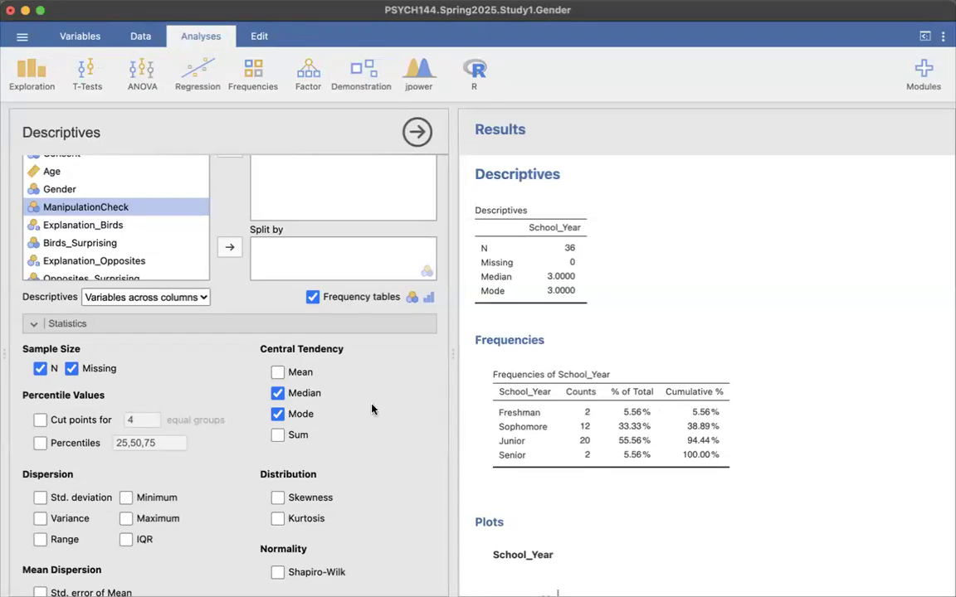
# Step: Look through the School_Year statistics, frequency table and bar plot, along with the selected statistics and plot options
pyautogui.scroll(-5, 372, 409)
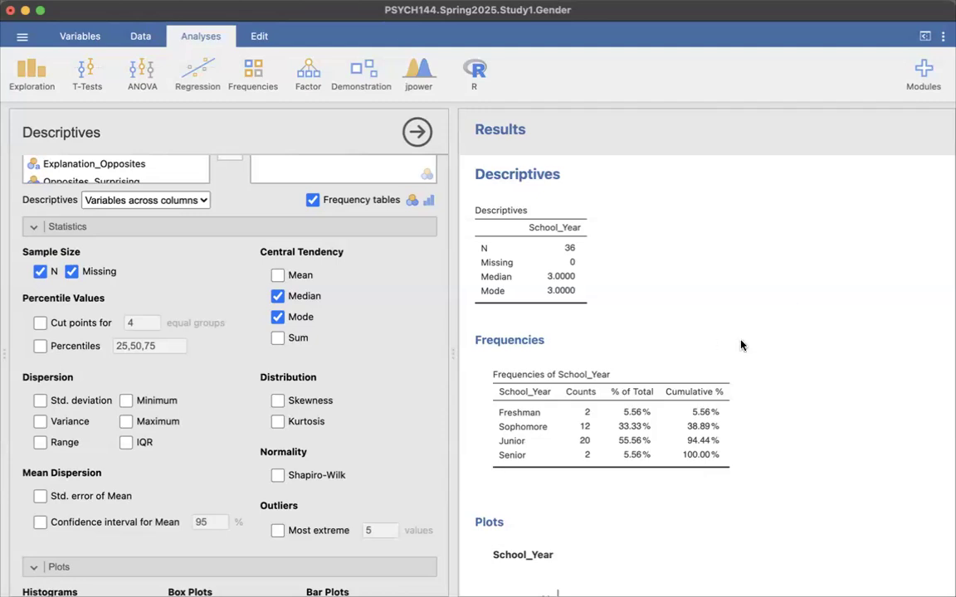
pyautogui.scroll(-3, 708, 347)
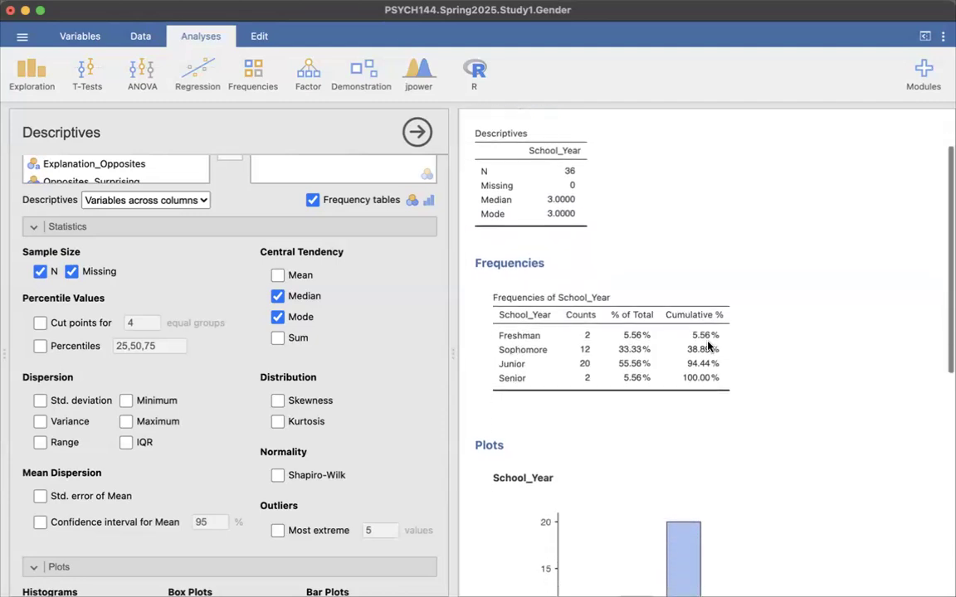
pyautogui.scroll(3, 708, 347)
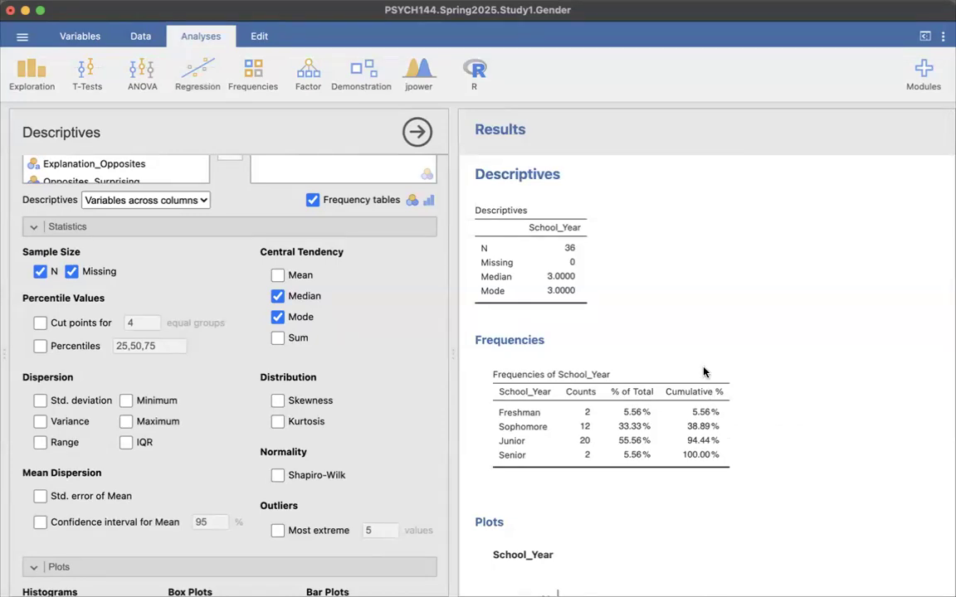
pyautogui.scroll(-9, 703, 373)
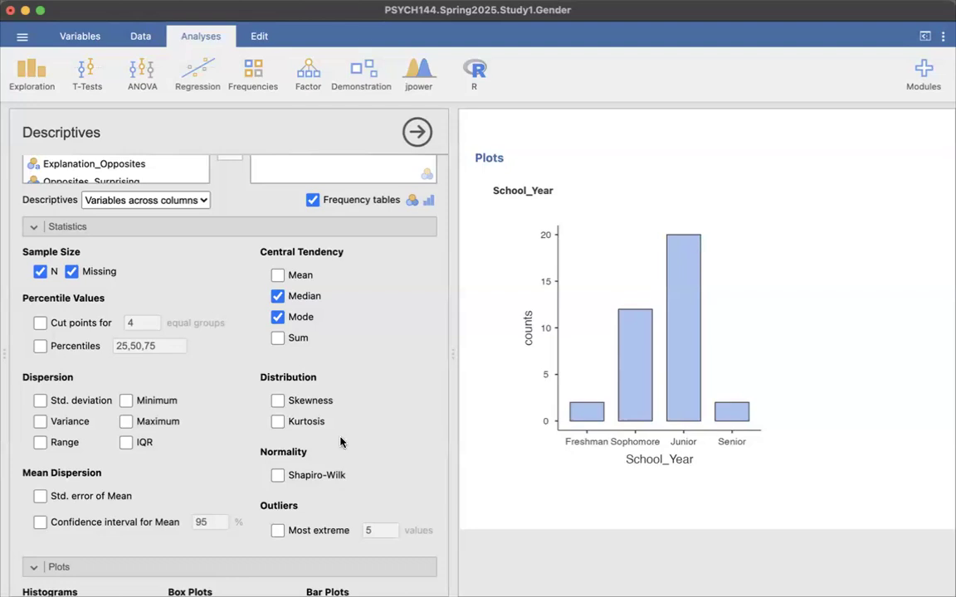
pyautogui.scroll(-5, 341, 442)
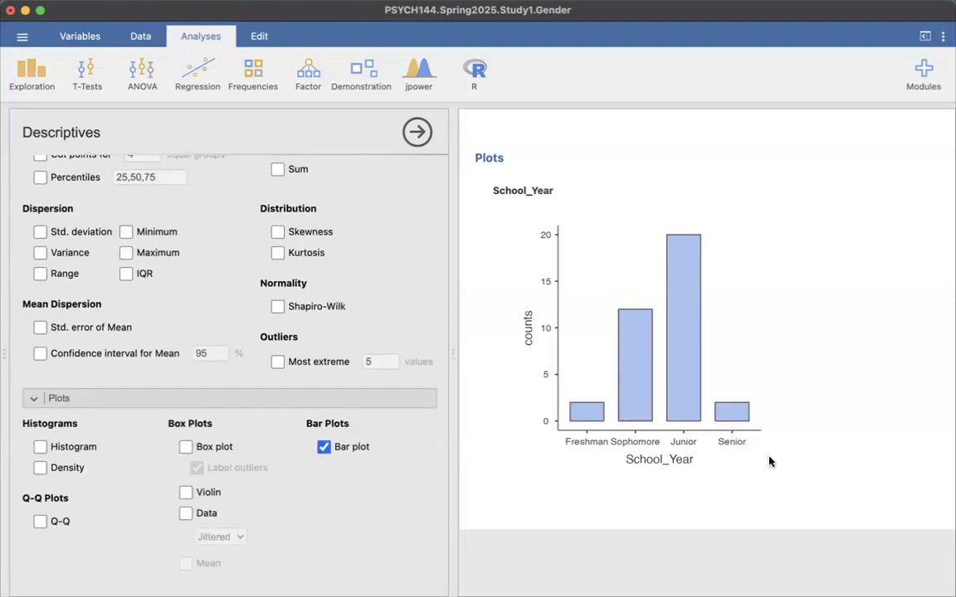
pyautogui.scroll(3, 770, 459)
pyautogui.scroll(-2, 731, 473)
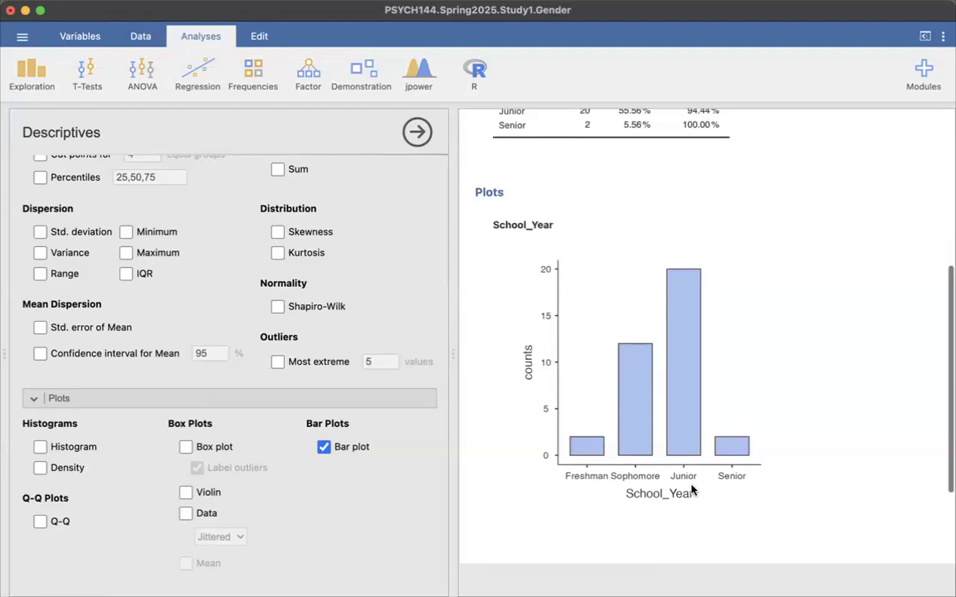
pyautogui.scroll(10, 721, 490)
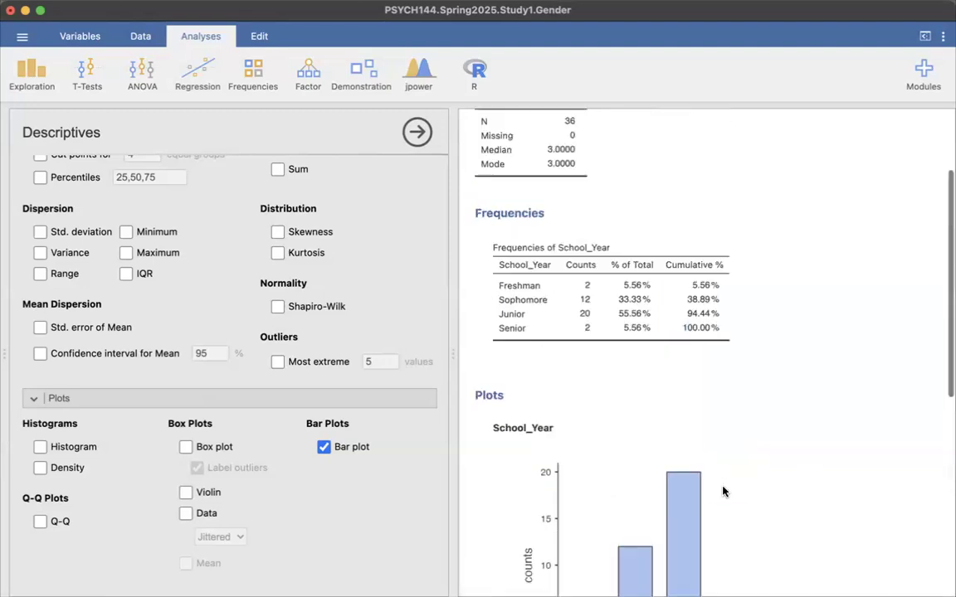
# Step: Save a copy of the School_Year analysis as the jamovi file PSYCH144.Spring2025.Study1.Schoolyear in Downloads
pyautogui.click(22, 38)
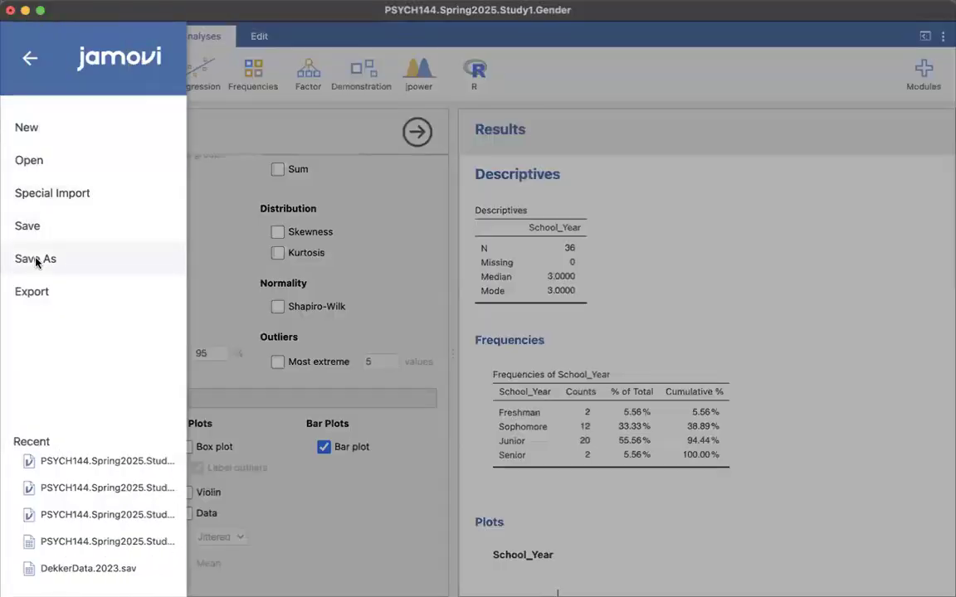
pyautogui.click(35, 260)
pyautogui.click(407, 42)
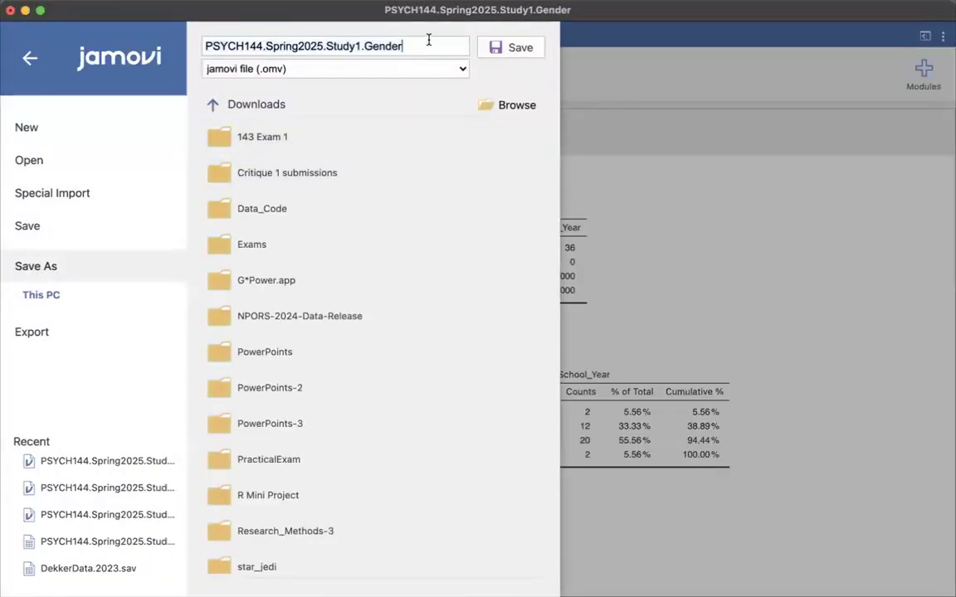
pyautogui.press('BackSpace')
pyautogui.press('BackSpace')
pyautogui.press('BackSpace')
pyautogui.press('BackSpace')
pyautogui.press('BackSpace')
pyautogui.press('BackSpace')
pyautogui.write('Schoolyea')
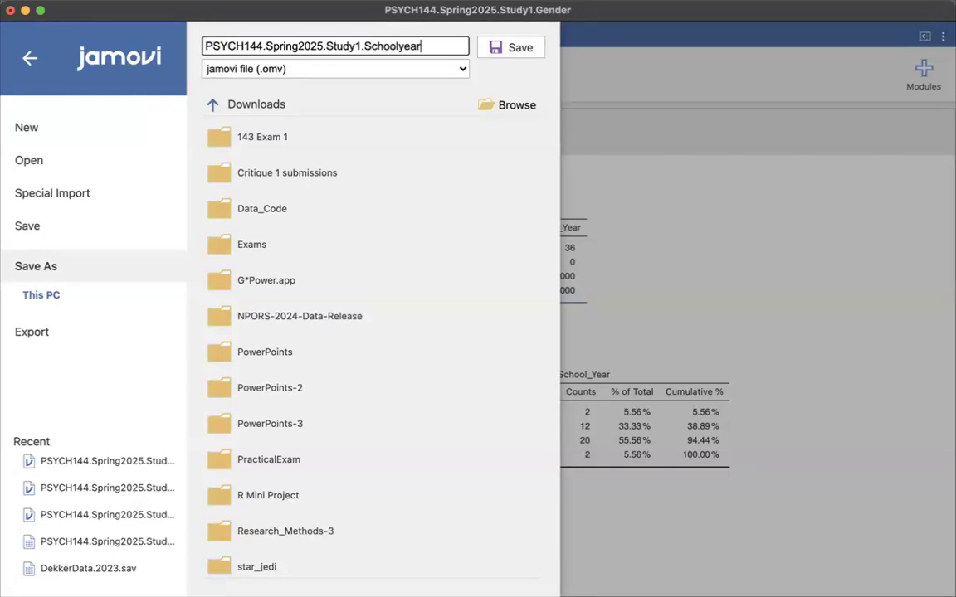
pyautogui.click(527, 47)
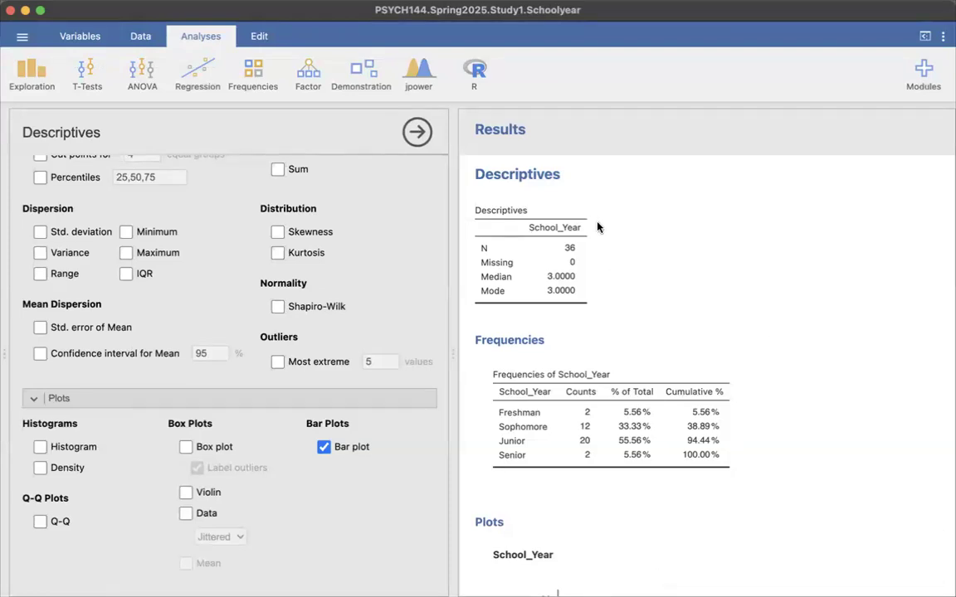
# Step: Export the School_Year results to Downloads as a PDF document named PSYCH144.Spring2025.Study1.Schoolyear
pyautogui.click(21, 36)
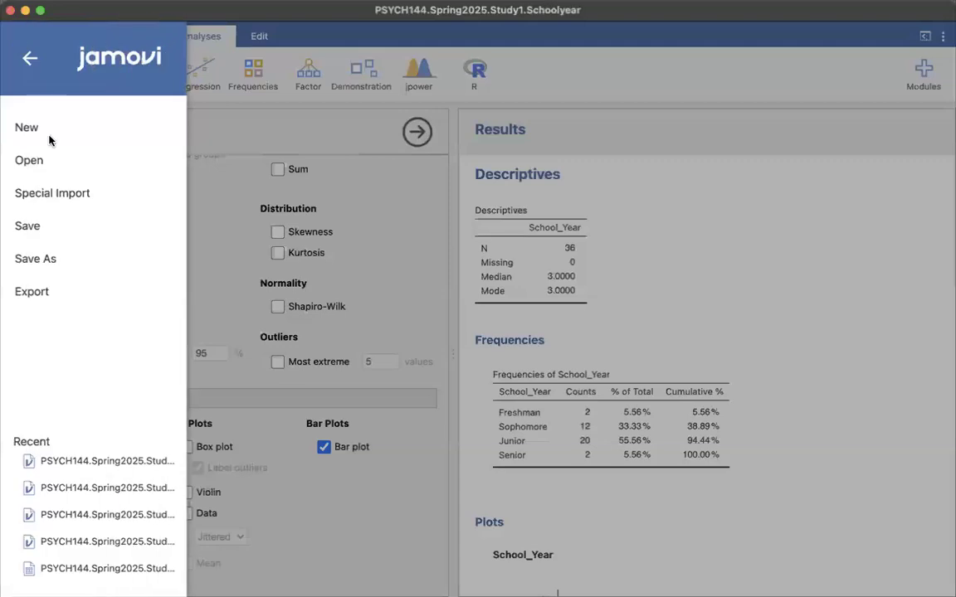
pyautogui.click(41, 291)
pyautogui.click(368, 47)
pyautogui.write('.Spring2025.Study1.Schoolyear')
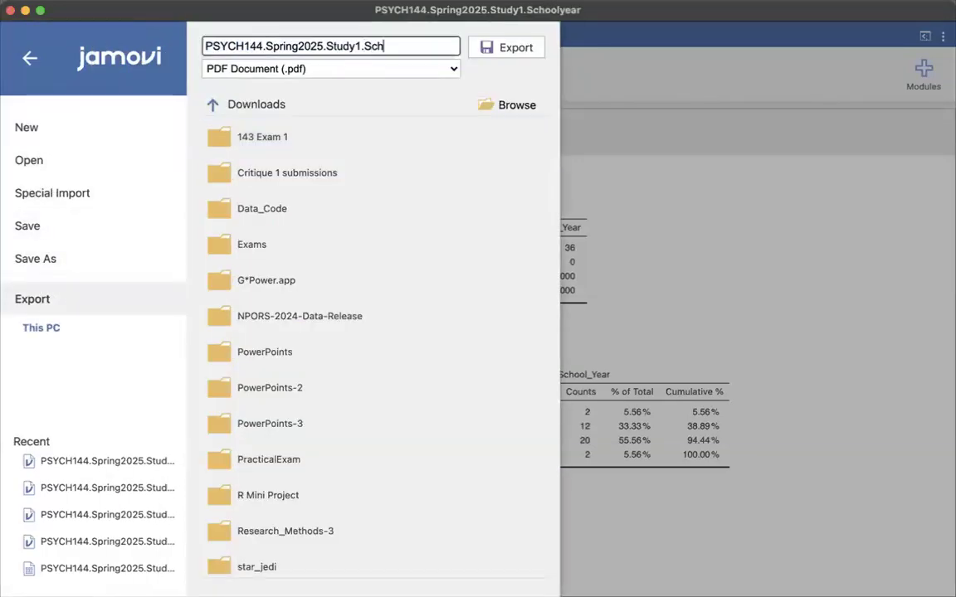
pyautogui.click(507, 48)
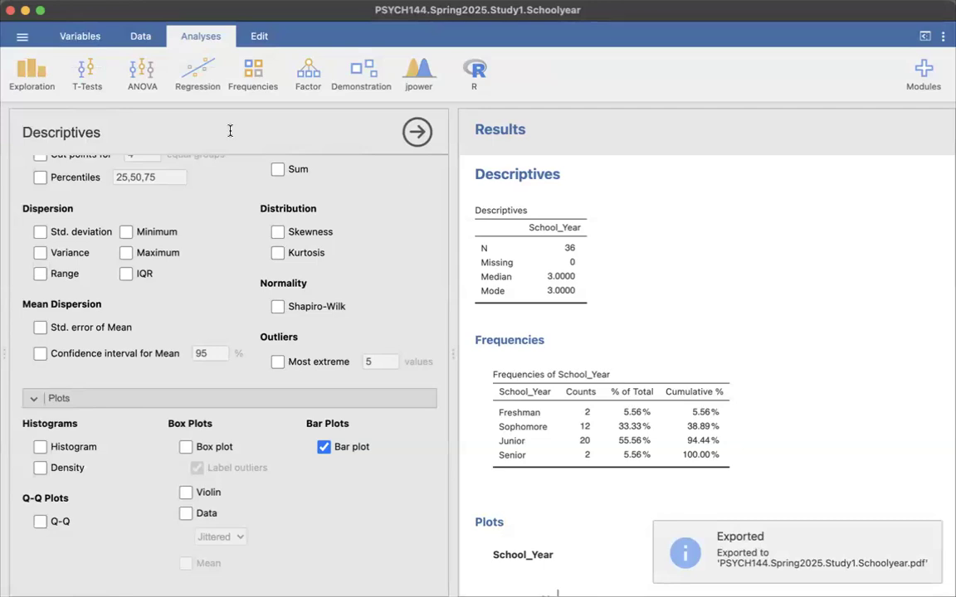
# Step: Split the School_Year descriptives by Condition
pyautogui.scroll(8, 358, 221)
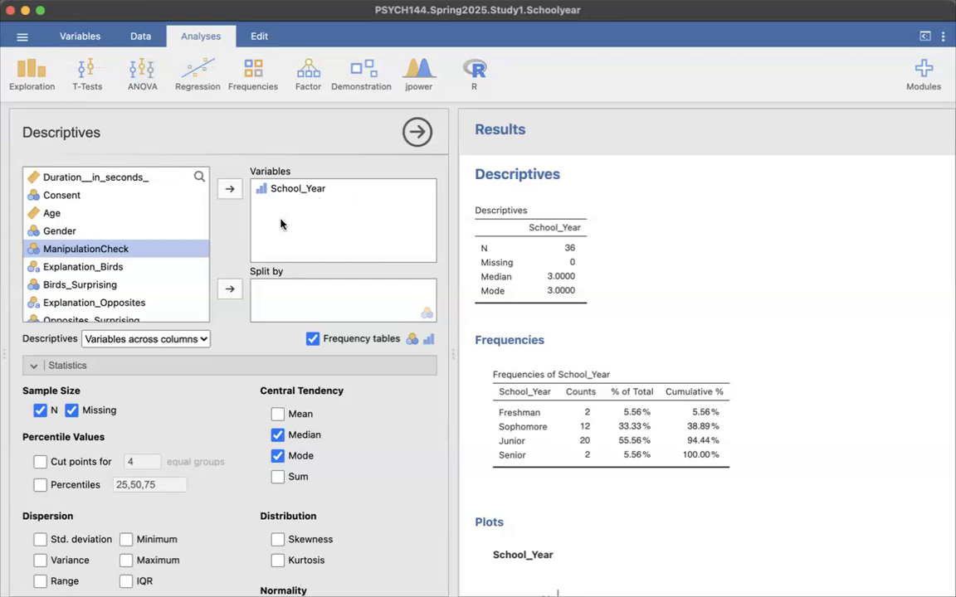
pyautogui.scroll(-3, 138, 206)
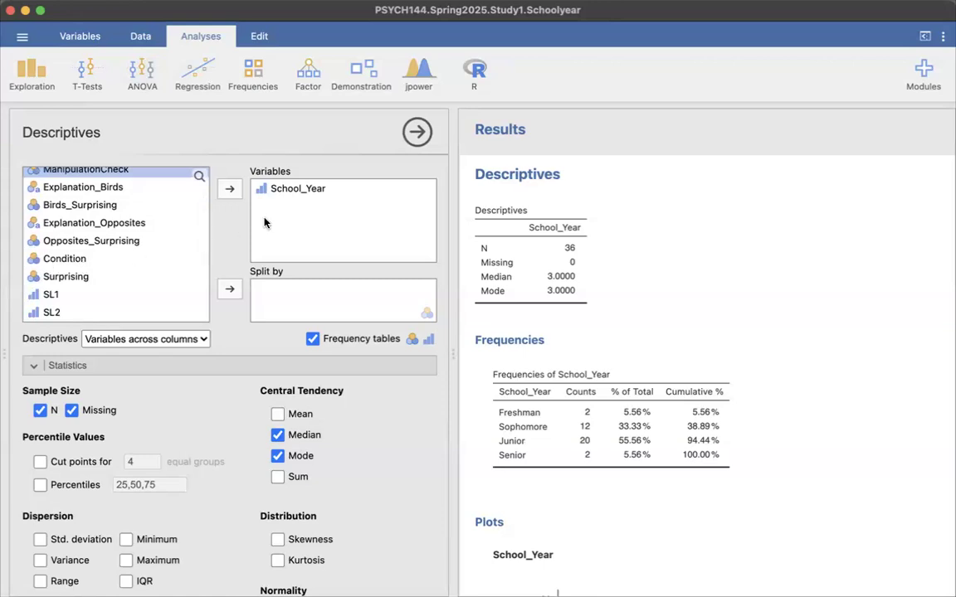
pyautogui.click(65, 259)
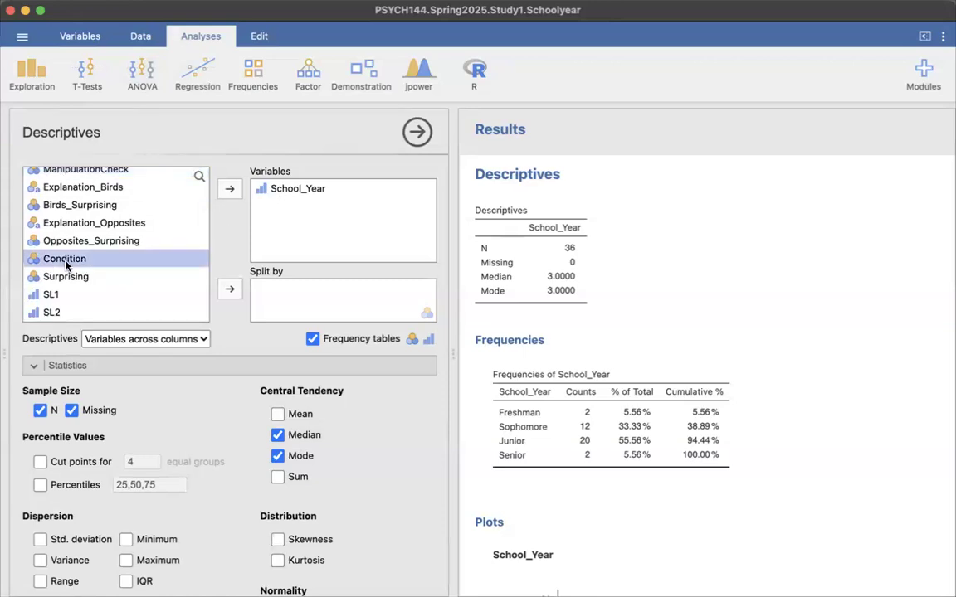
pyautogui.click(229, 289)
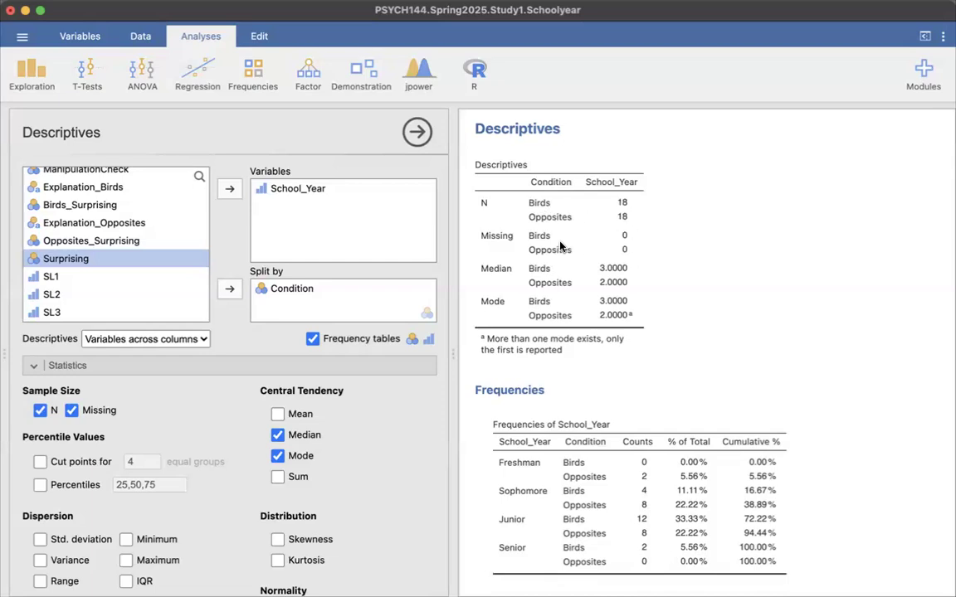
# Step: Examine the School_Year statistics, frequency table and bar plot broken down by the Birds and Opposites conditions
pyautogui.scroll(-3, 561, 246)
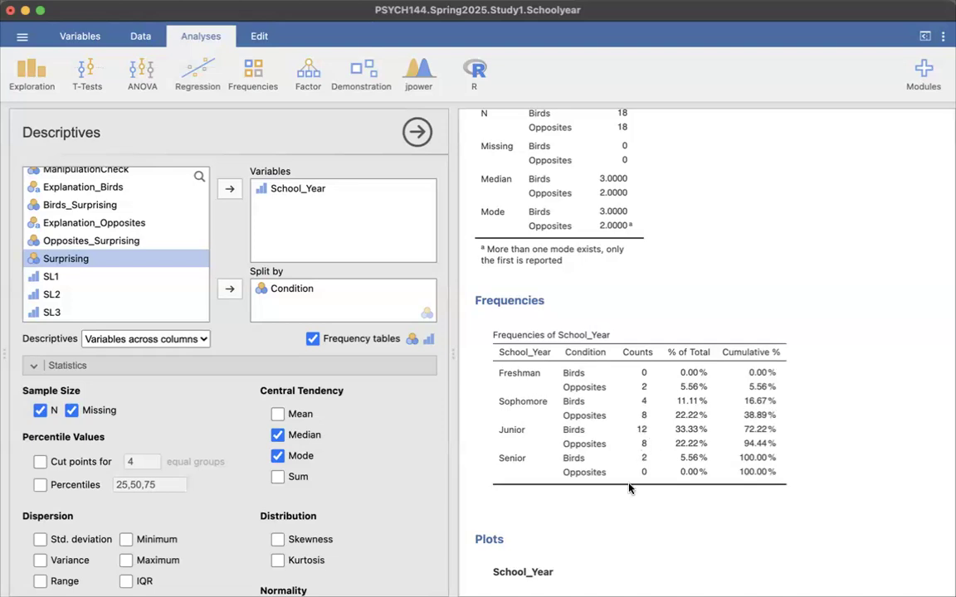
pyautogui.scroll(-3, 689, 407)
pyautogui.scroll(6, 689, 448)
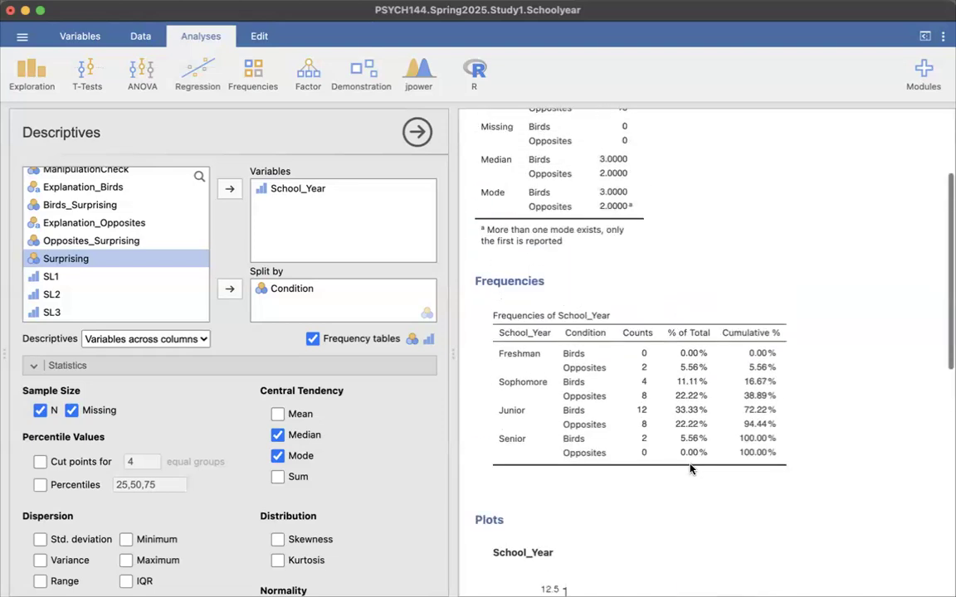
pyautogui.click(315, 292)
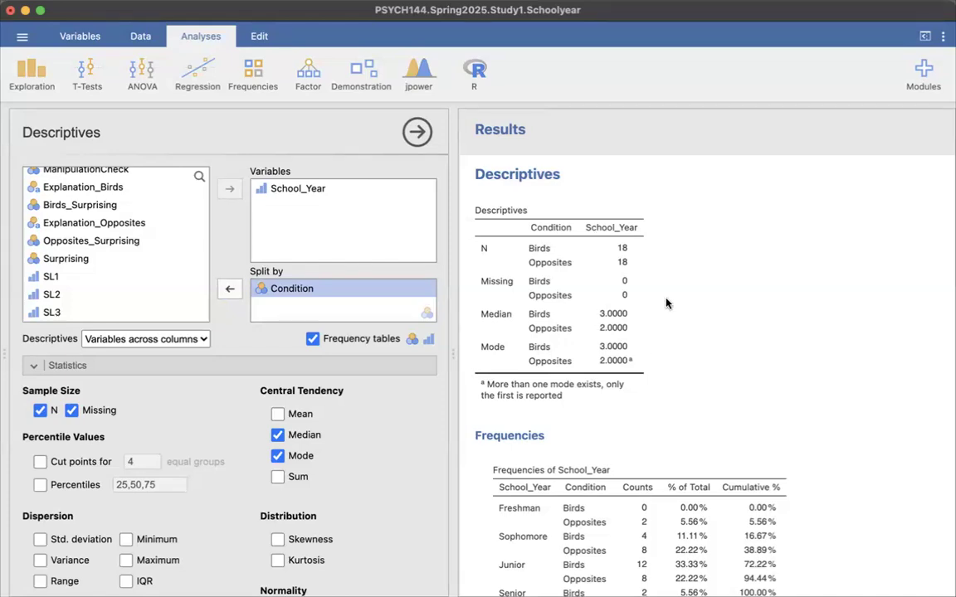
pyautogui.scroll(-5, 665, 303)
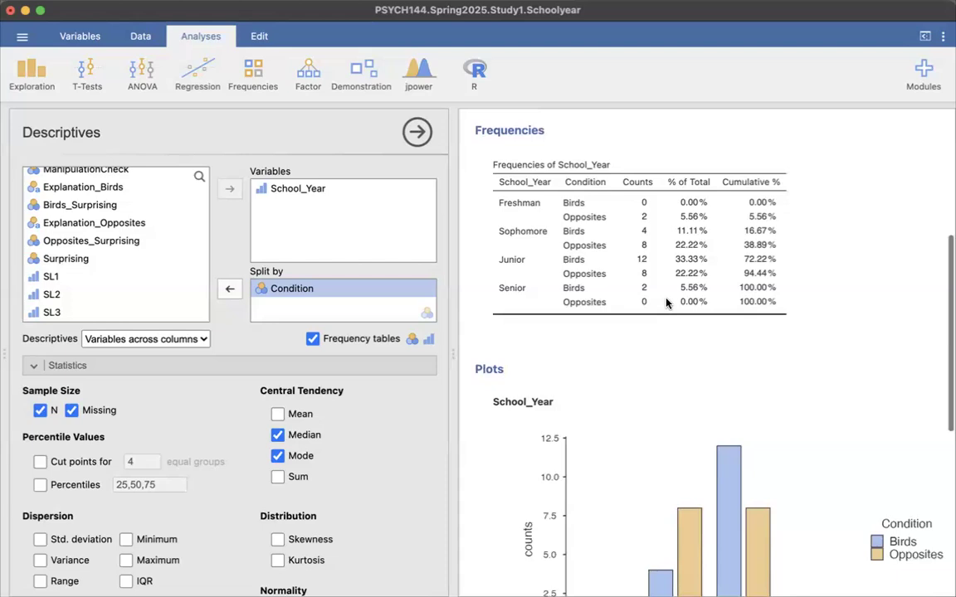
pyautogui.scroll(-3, 655, 302)
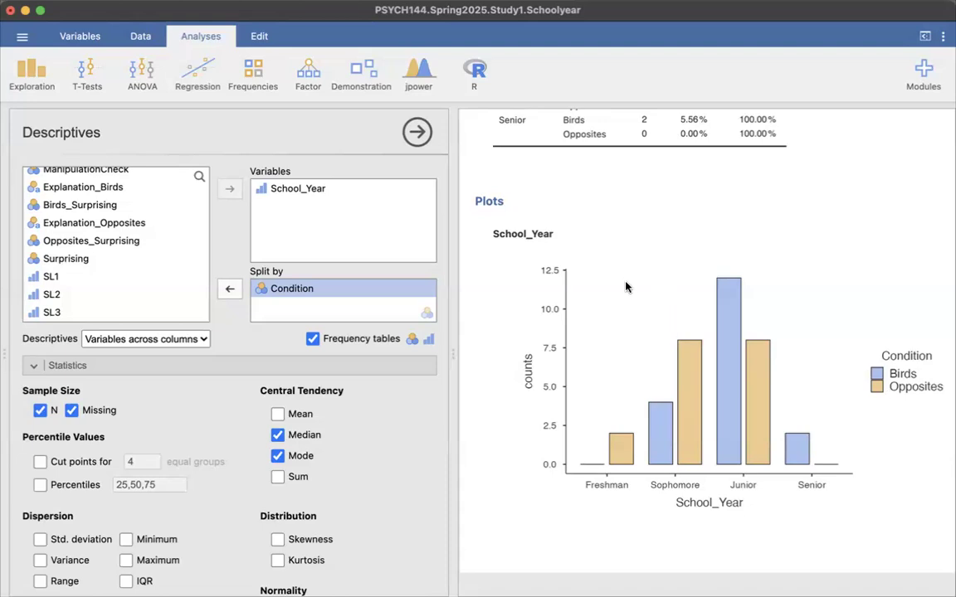
pyautogui.scroll(5, 625, 284)
pyautogui.scroll(4, 643, 307)
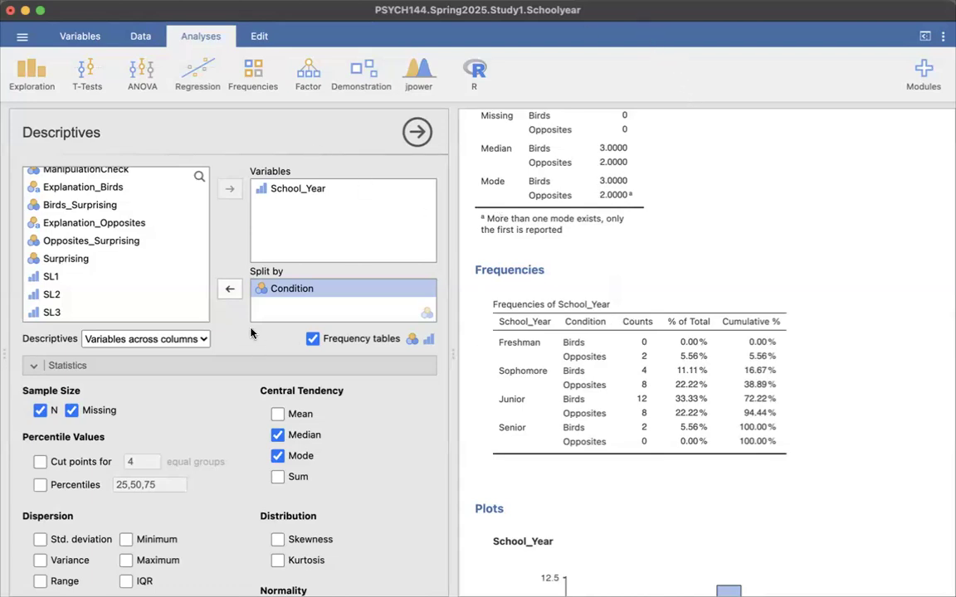
# Step: Remove the Condition split and replace School_Year with Surprising as the analysed variable in the Descriptives analysis
pyautogui.click(230, 288)
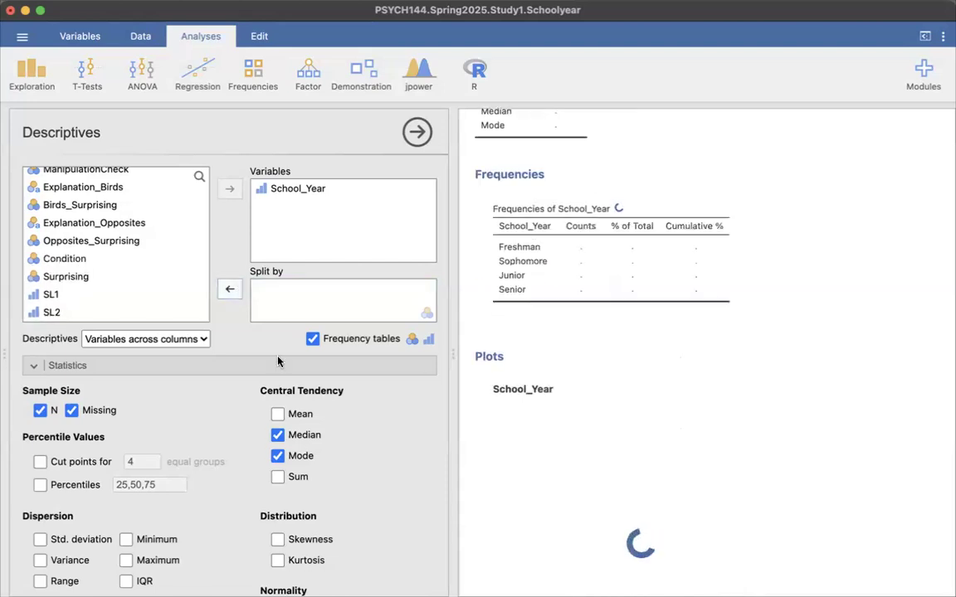
pyautogui.scroll(3, 101, 280)
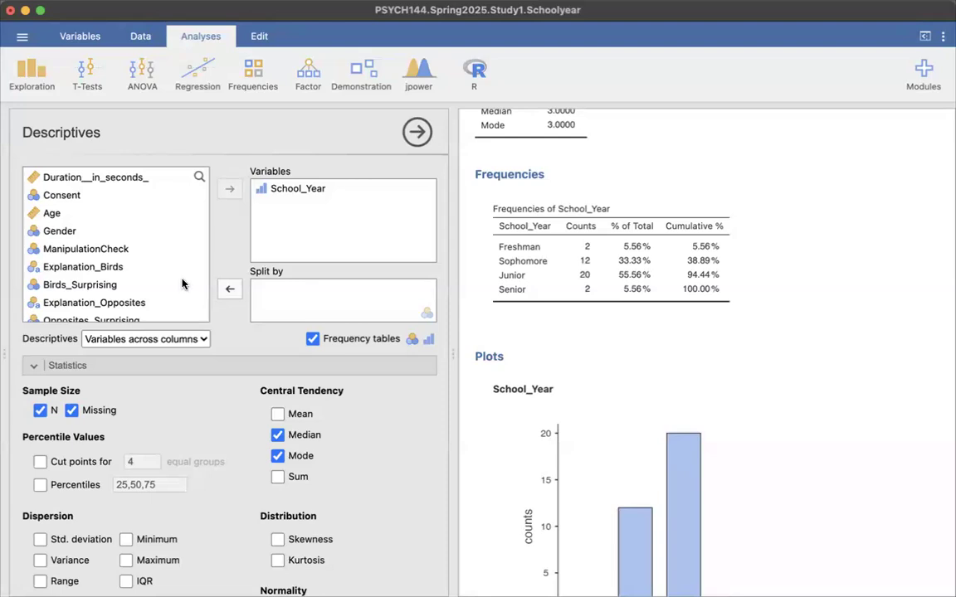
pyautogui.scroll(-3, 109, 220)
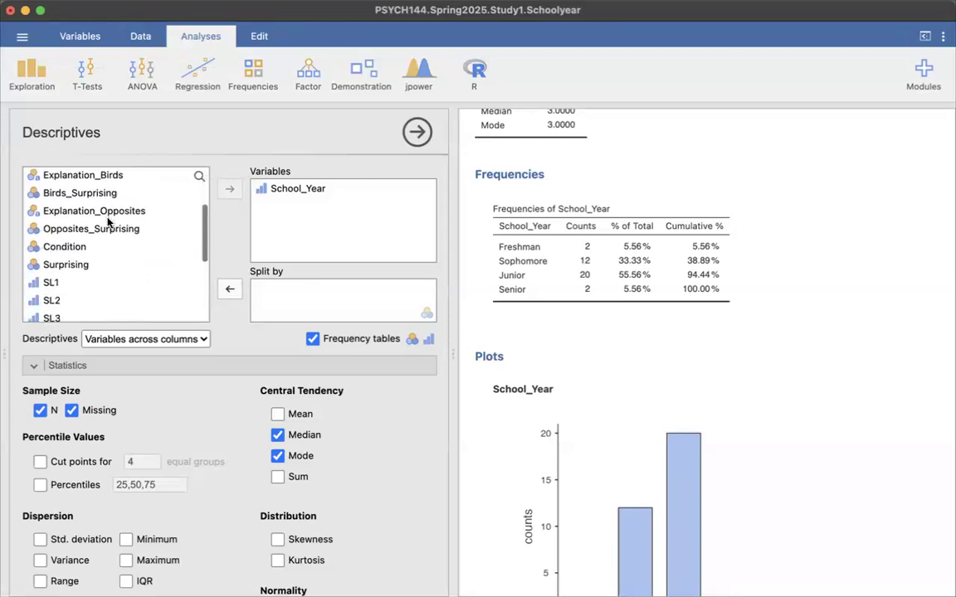
pyautogui.click(63, 264)
pyautogui.click(230, 190)
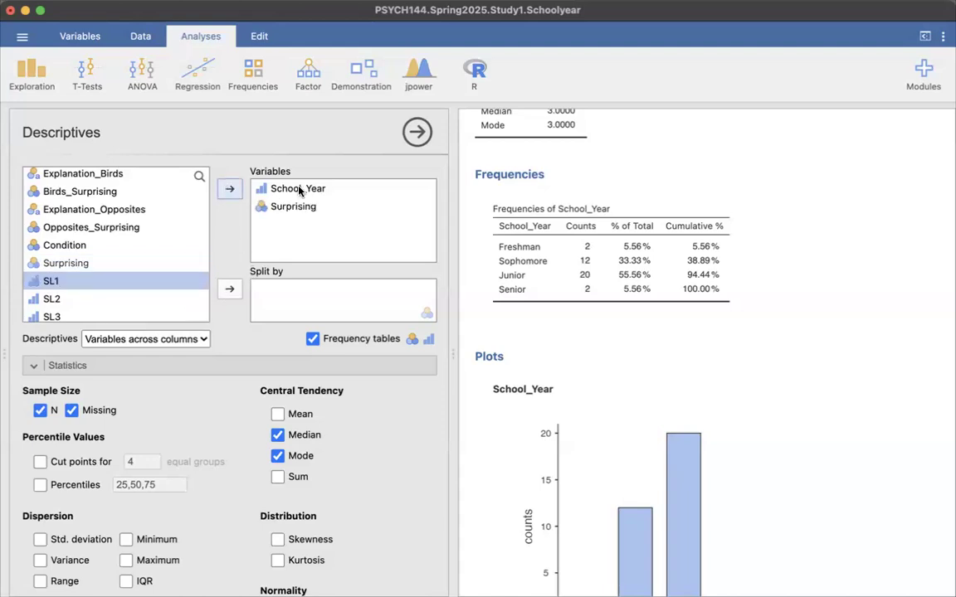
pyautogui.click(273, 189)
pyautogui.click(230, 190)
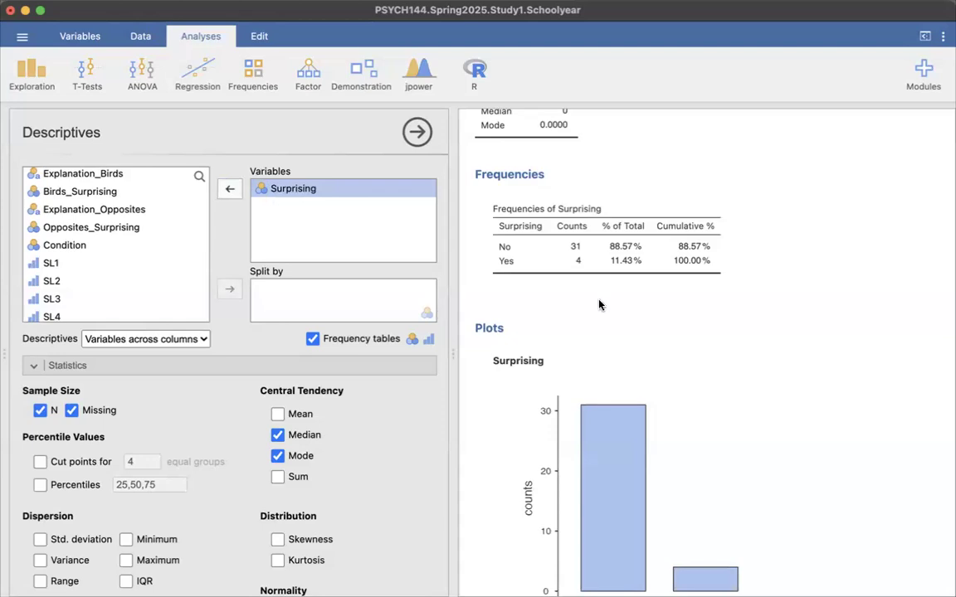
# Step: Leave the median and mode out of the Surprising descriptive statistics
pyautogui.scroll(3, 599, 303)
pyautogui.click(277, 434)
pyautogui.click(277, 455)
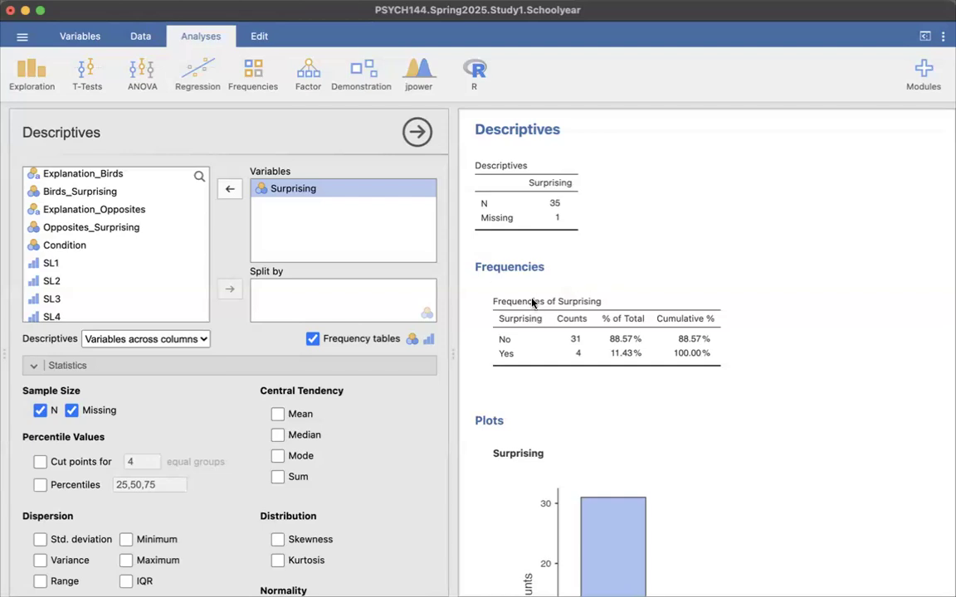
# Step: Look over the overall frequency table and bar plot for Surprising, and split the analysis by Condition
pyautogui.scroll(-2, 642, 281)
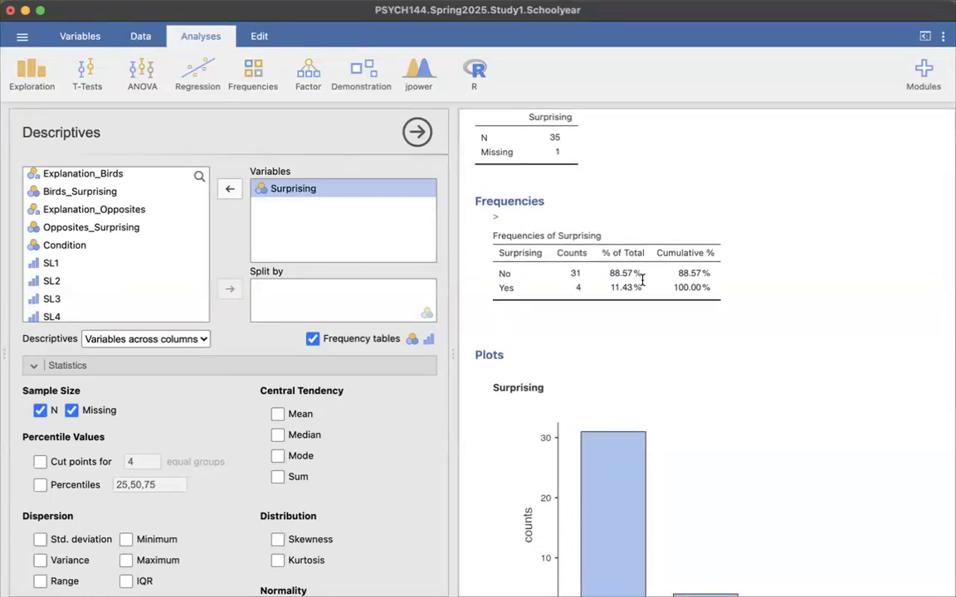
pyautogui.scroll(-5, 642, 281)
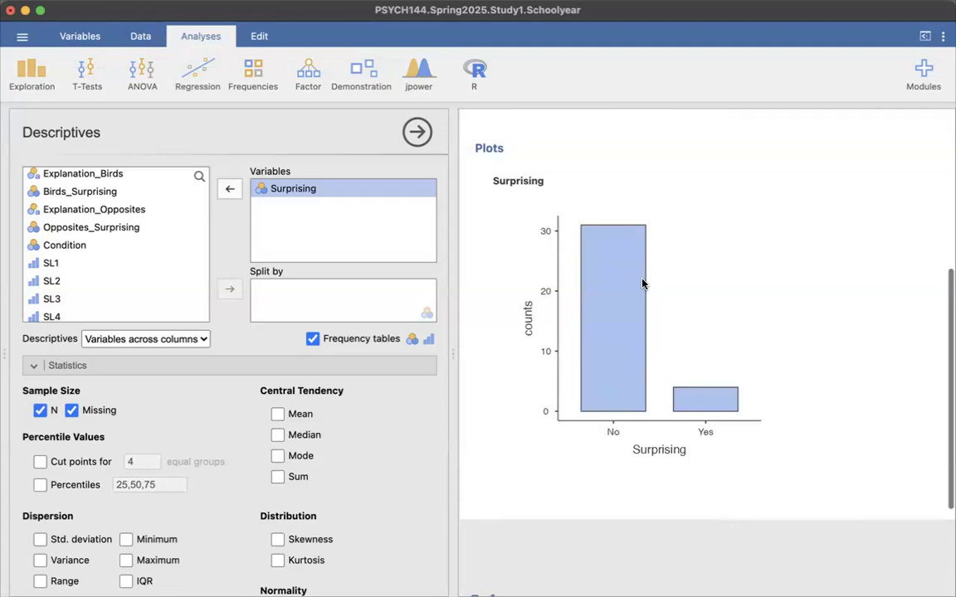
pyautogui.scroll(6, 642, 284)
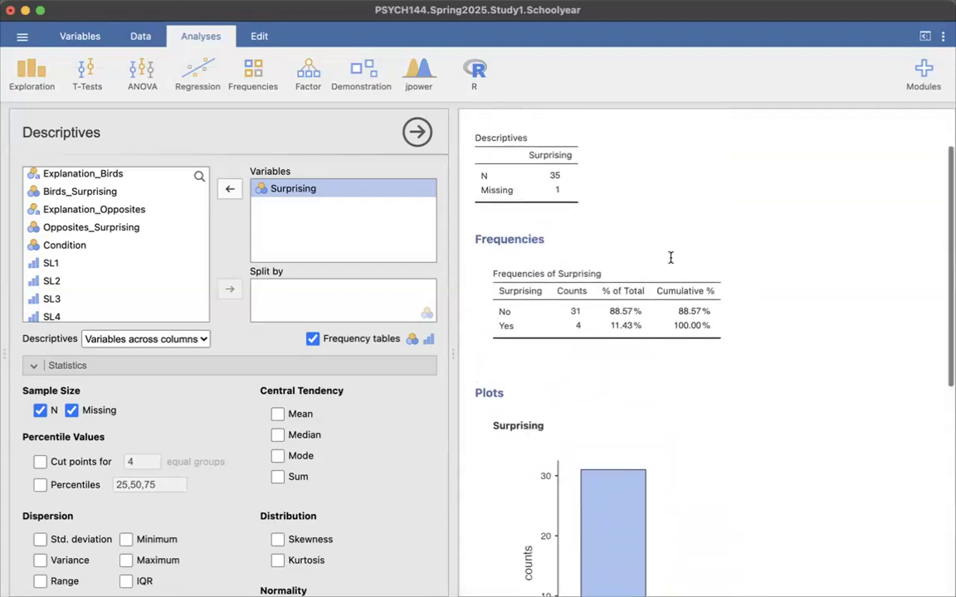
pyautogui.scroll(2, 671, 262)
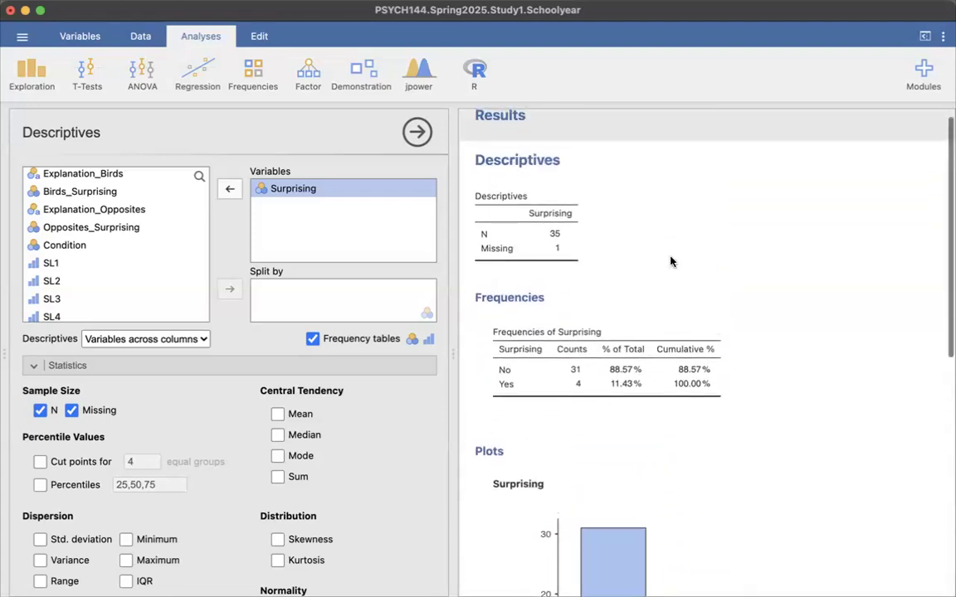
pyautogui.click(58, 244)
pyautogui.click(229, 289)
# Step: Review the Surprising counts, frequency table and grouped bar plot by Condition, along with the selected statistics and plot options
pyautogui.scroll(-1, 896, 366)
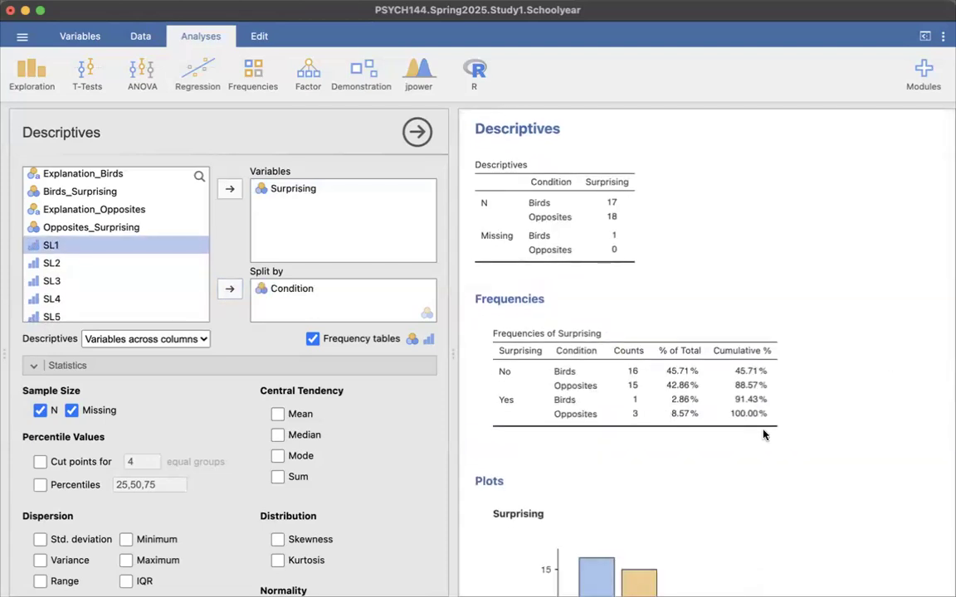
pyautogui.scroll(-4, 394, 403)
pyautogui.scroll(-5, 456, 367)
pyautogui.scroll(-3, 498, 398)
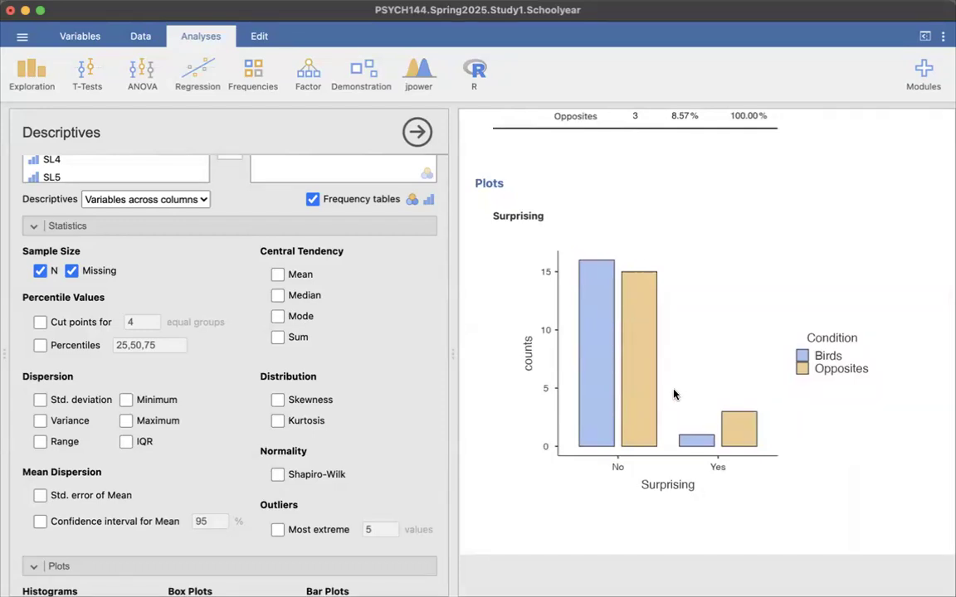
pyautogui.scroll(5, 674, 390)
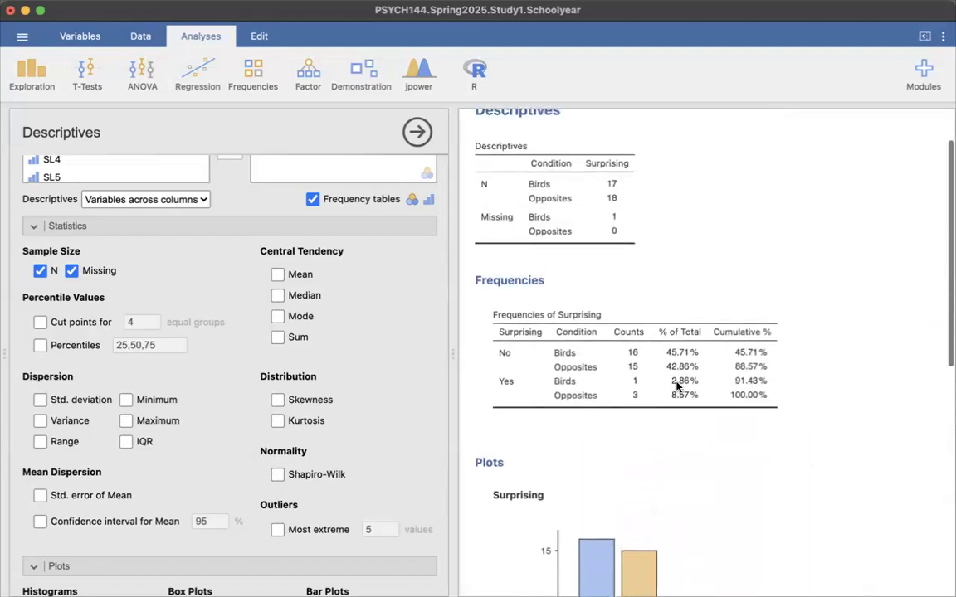
pyautogui.scroll(2, 677, 385)
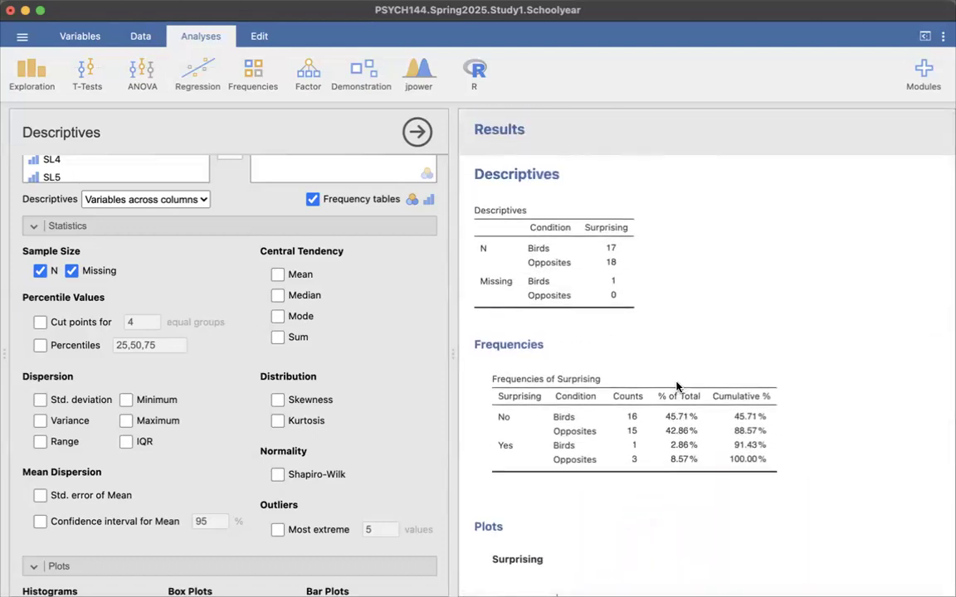
pyautogui.scroll(-5, 672, 320)
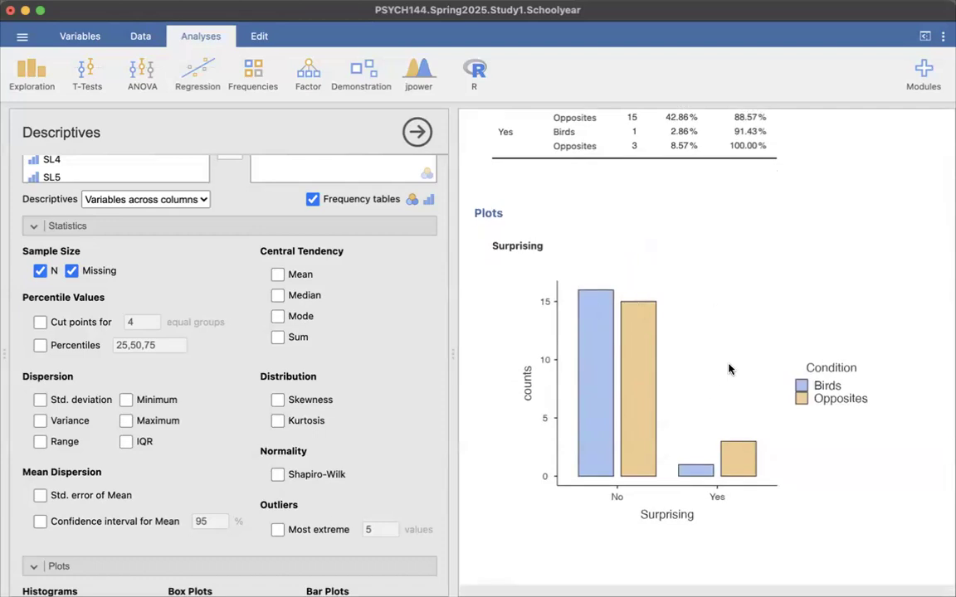
pyautogui.scroll(-1, 655, 382)
pyautogui.scroll(-3, 362, 356)
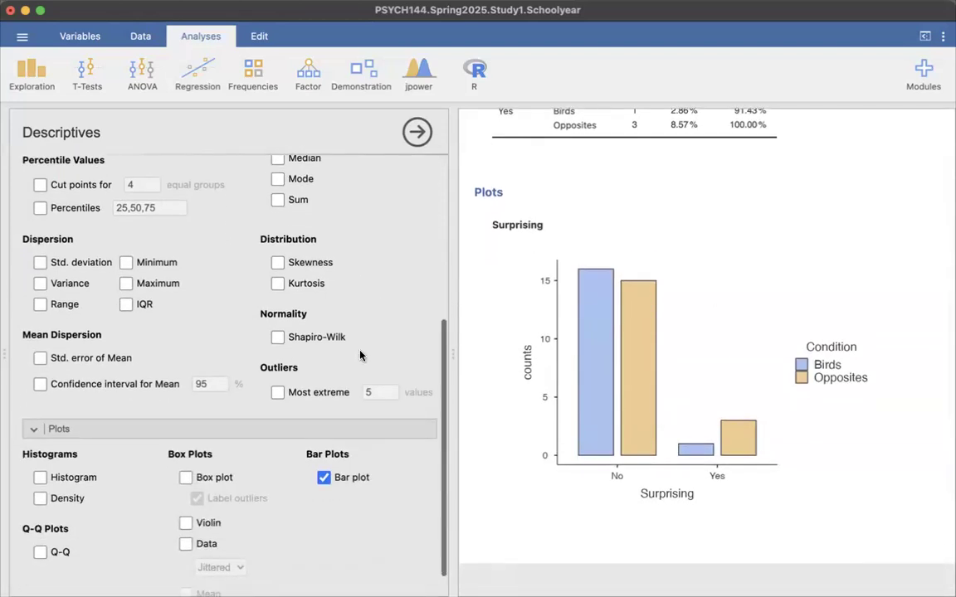
pyautogui.scroll(6, 363, 356)
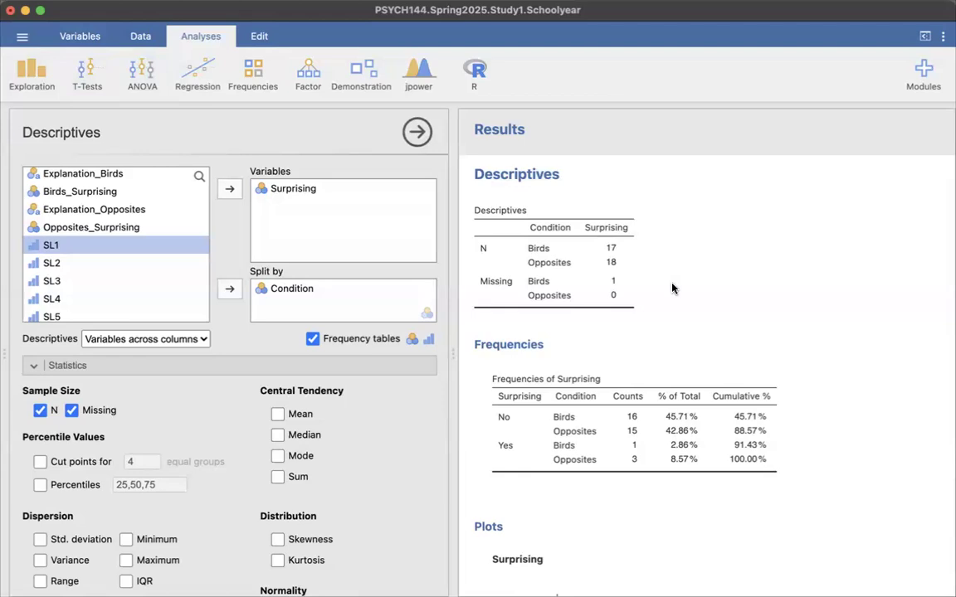
pyautogui.scroll(-10, 697, 322)
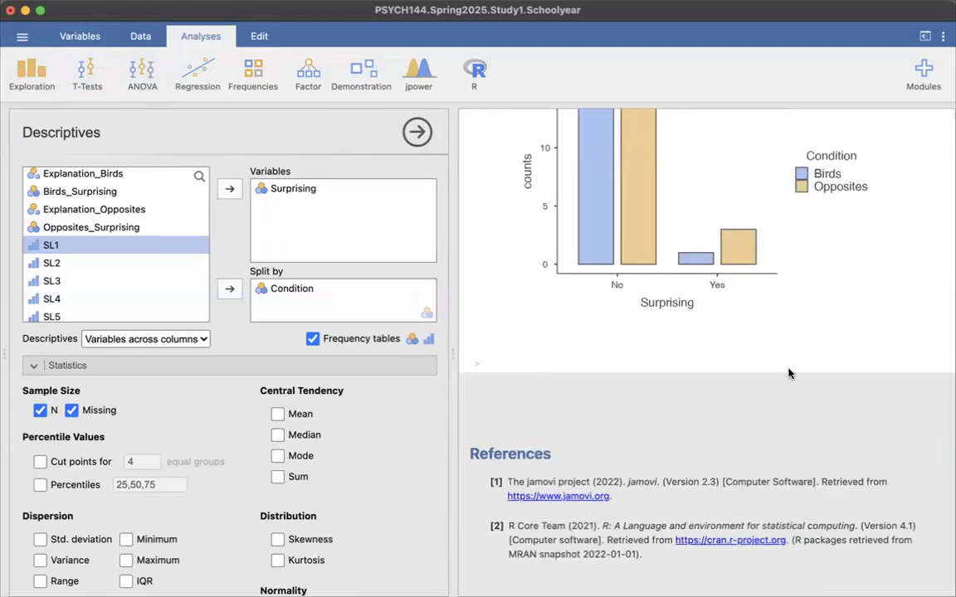
# Step: Add an empty Independent Samples T-Test analysis, and remove it from the results again
pyautogui.click(87, 79)
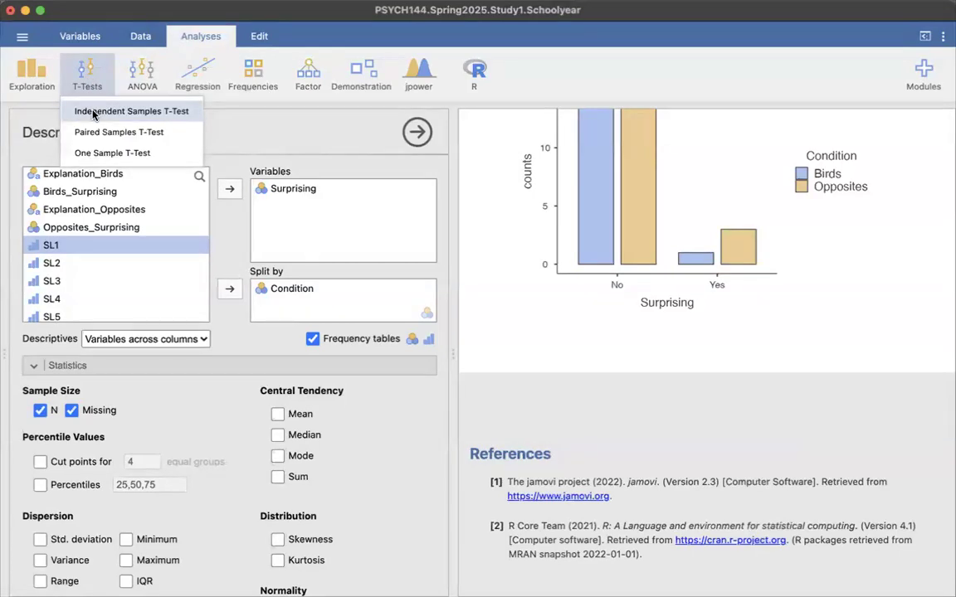
pyautogui.click(93, 113)
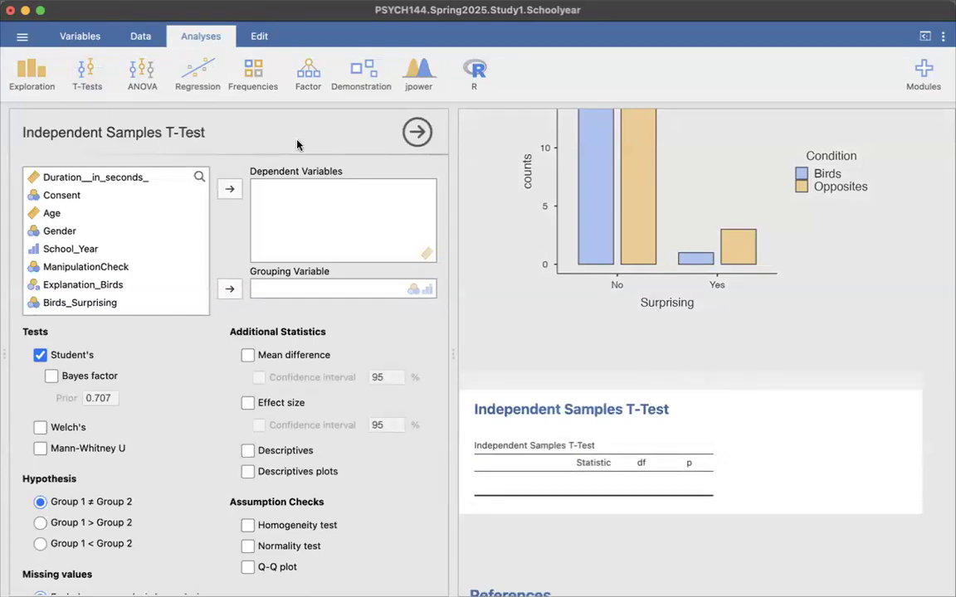
pyautogui.rightClick(639, 388)
pyautogui.moveTo(664, 432)
pyautogui.click(744, 493)
pyautogui.scroll(5, 631, 396)
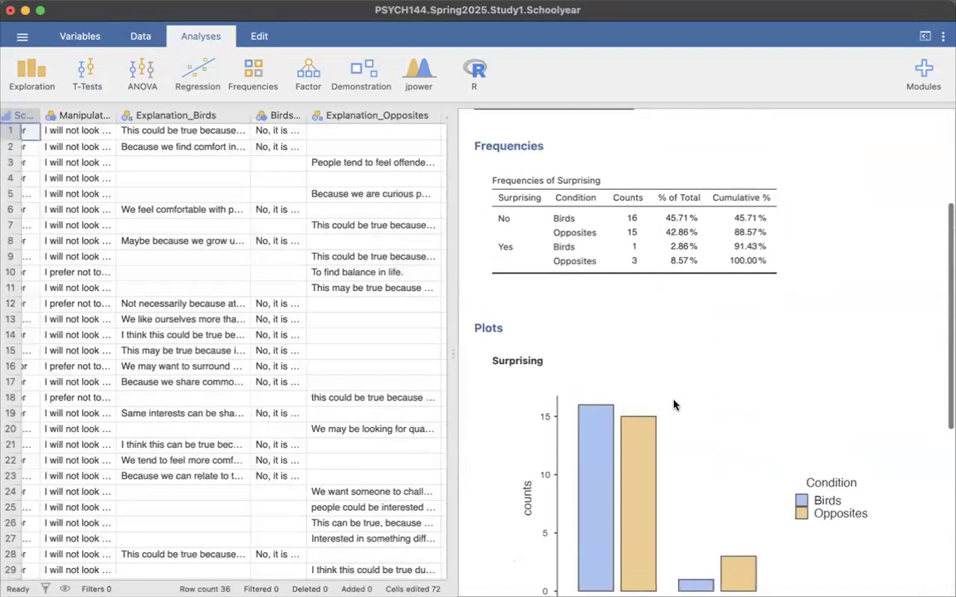
pyautogui.scroll(-1, 676, 405)
pyautogui.scroll(5, 677, 405)
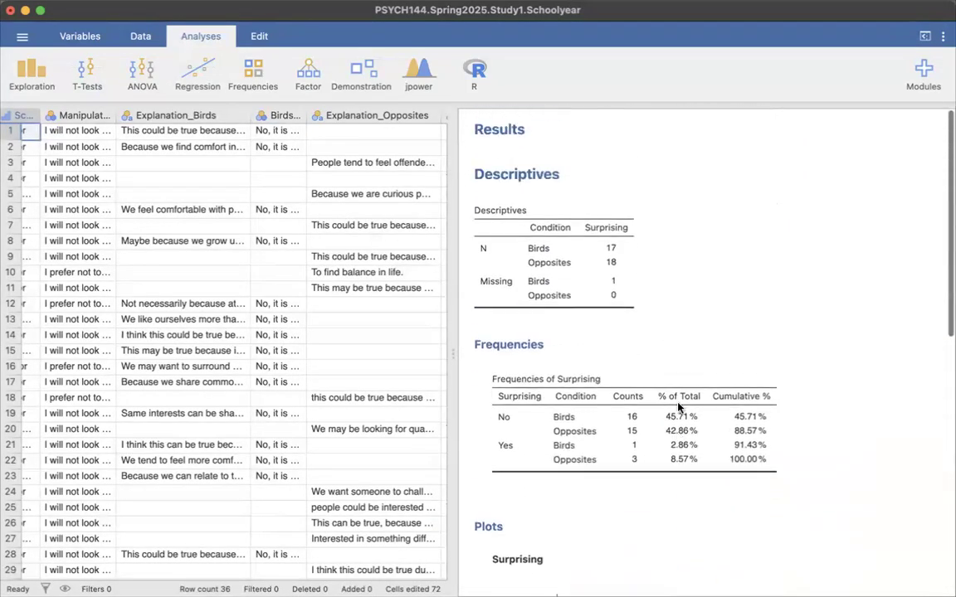
pyautogui.click(28, 42)
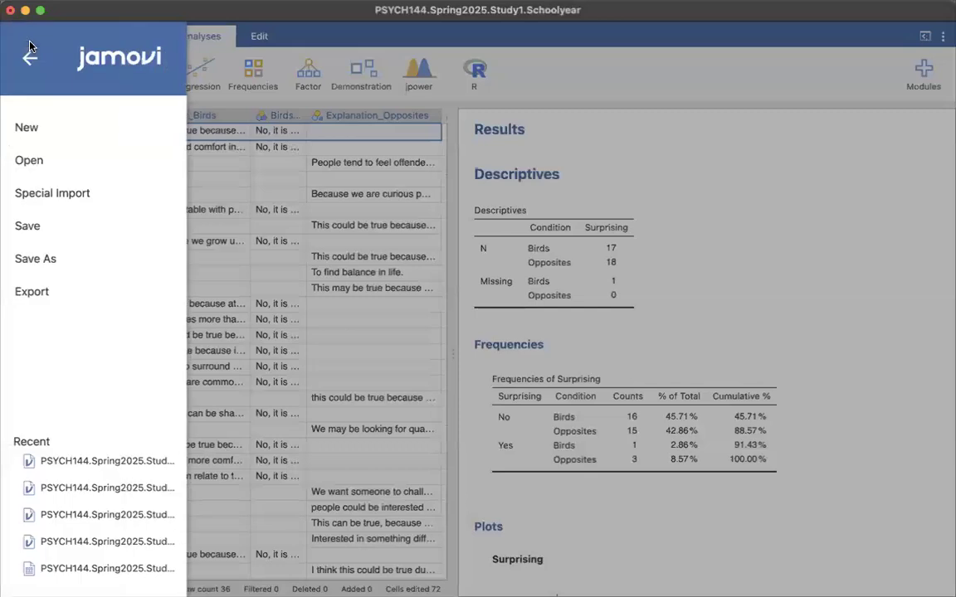
pyautogui.click(595, 30)
pyautogui.keyDown('shift'); pyautogui.click(378, 159); pyautogui.keyUp('shift')
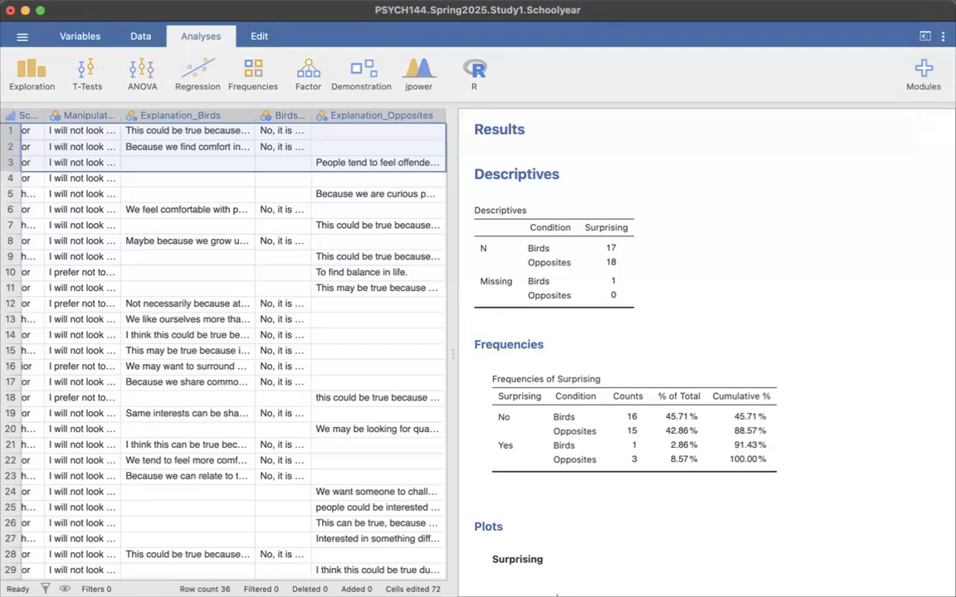
pyautogui.click(557, 595)
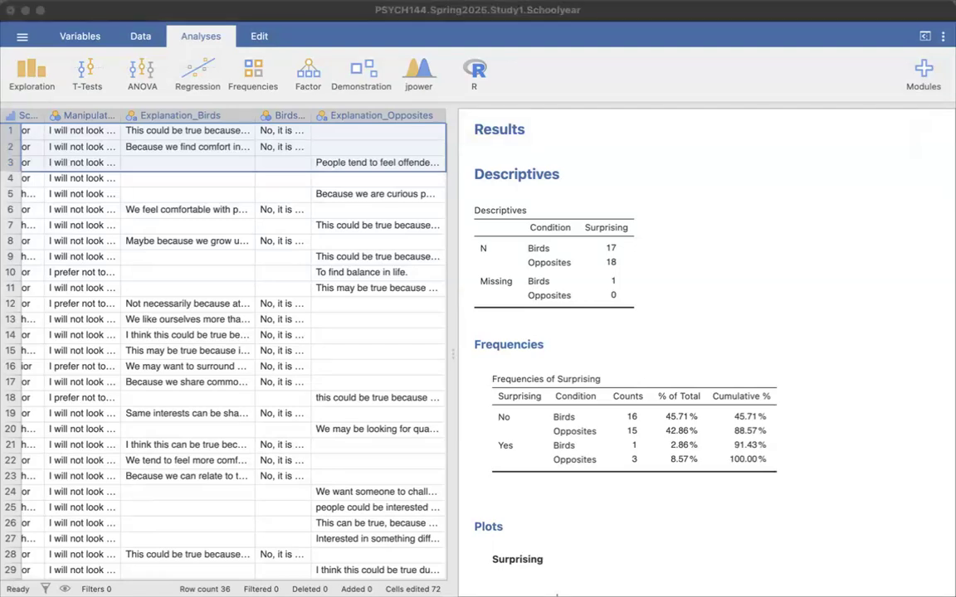
pyautogui.click(665, 15)
pyautogui.hotkey('shift', 'Down')
pyautogui.hotkey('shift', 'Down')
pyautogui.hotkey('shift', 'Down')
pyautogui.hotkey('shift', 'Down')
pyautogui.hotkey('shift', 'Down')
pyautogui.hotkey('shift', 'Down')
pyautogui.hotkey('shift', 'Down')
pyautogui.hotkey('shift', 'Down')
pyautogui.hotkey('shift', 'Down')
pyautogui.hotkey('shift', 'Down')
pyautogui.hotkey('shift', 'Down')
pyautogui.hotkey('shift', 'Down')
pyautogui.hotkey('shift', 'Down')
pyautogui.hotkey('shift', 'Down')
pyautogui.hotkey('shift', 'Down')
pyautogui.hotkey('shift', 'Down')
pyautogui.hotkey('shift', 'Down')
pyautogui.hotkey('shift', 'Down')
pyautogui.hotkey('shift', 'Down')
pyautogui.hotkey('shift', 'Down')
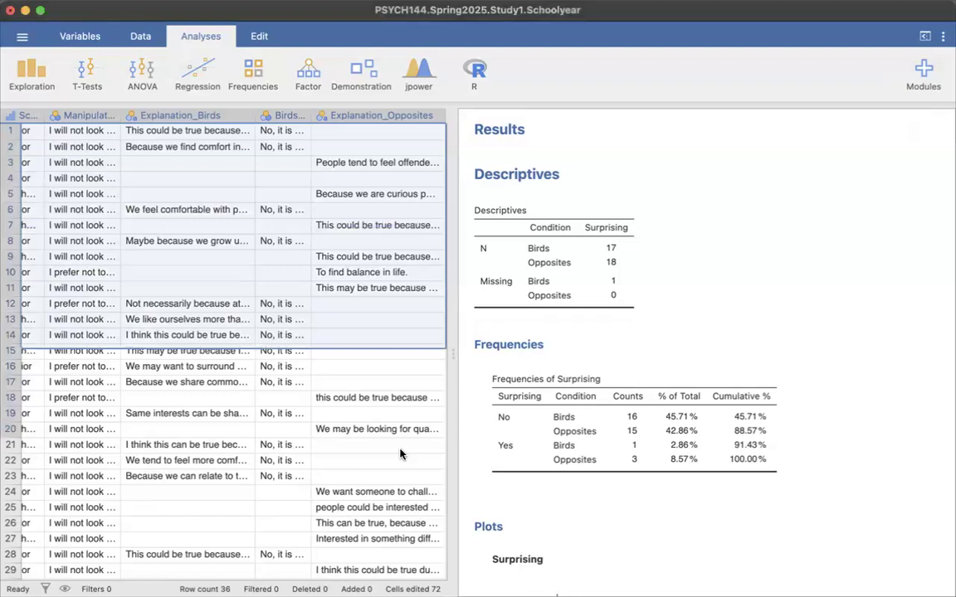